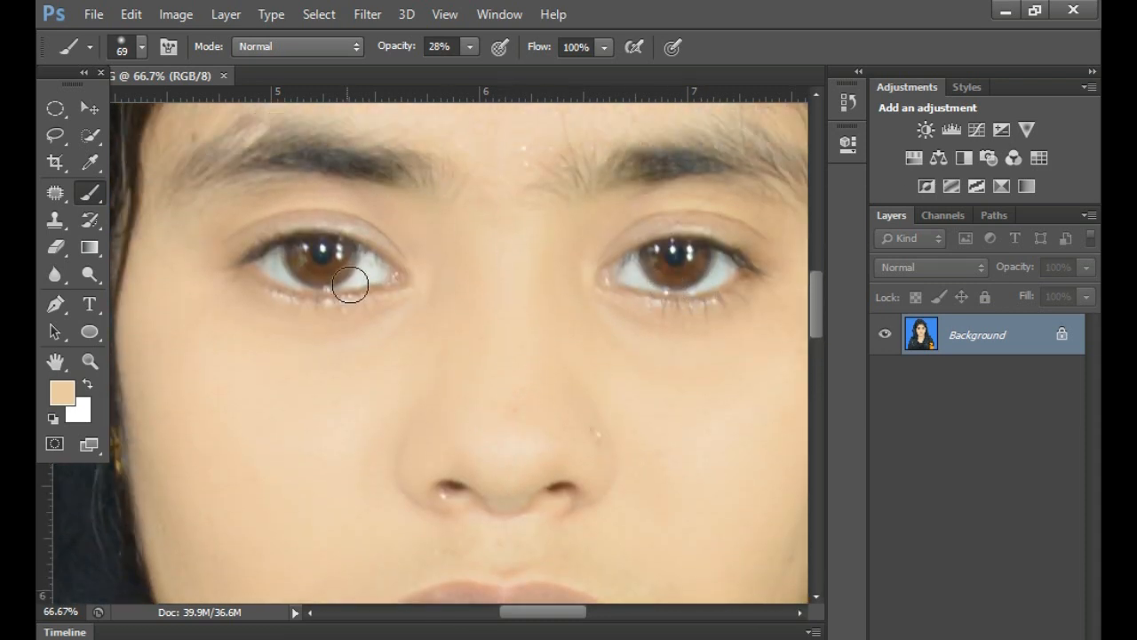
- Start a Pen tool path with an anchor at the centre of the lower lip's bottom edge
left_click(549, 363, "alt")
left_click_drag(500, 433, 477, 293)
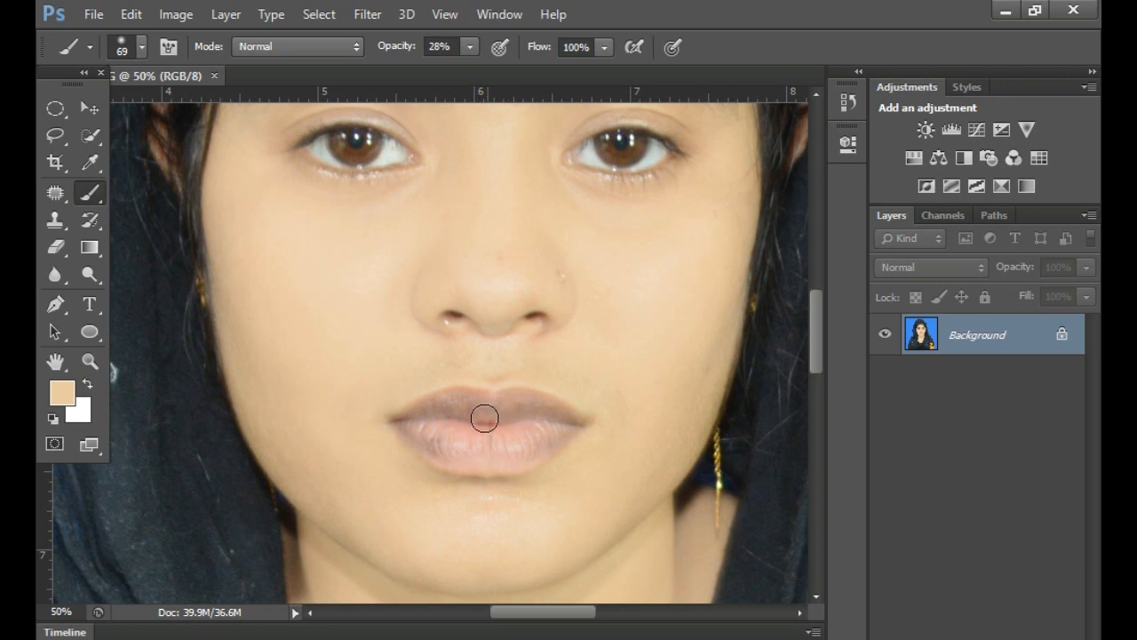
key("p")
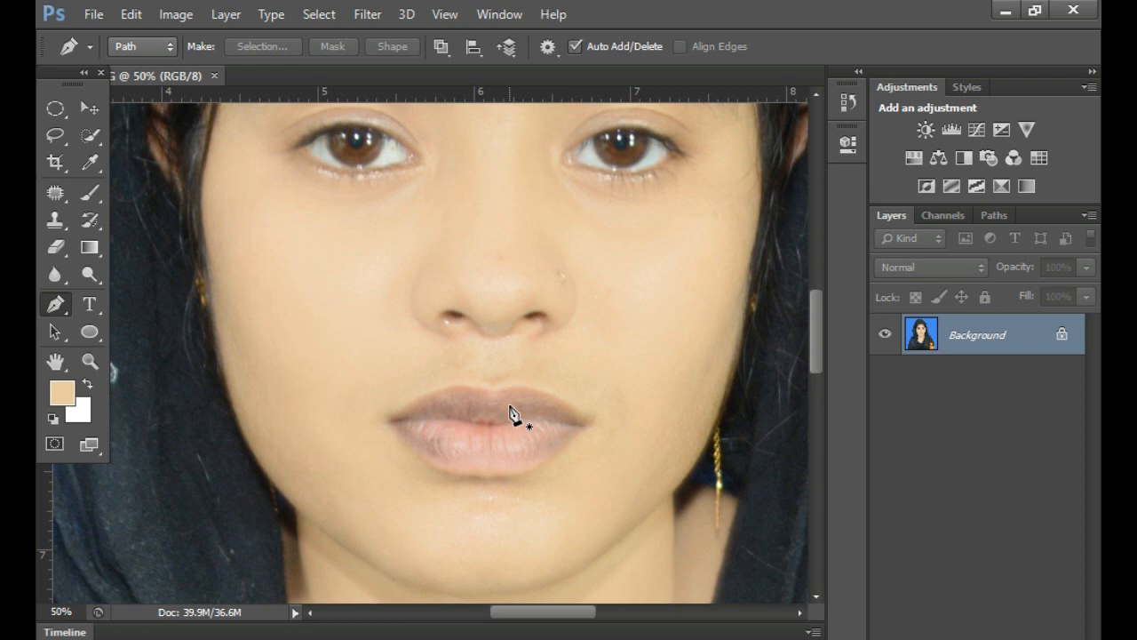
left_click(507, 404, "ctrl")
left_click(506, 404, "ctrl")
left_click(505, 452, "ctrl")
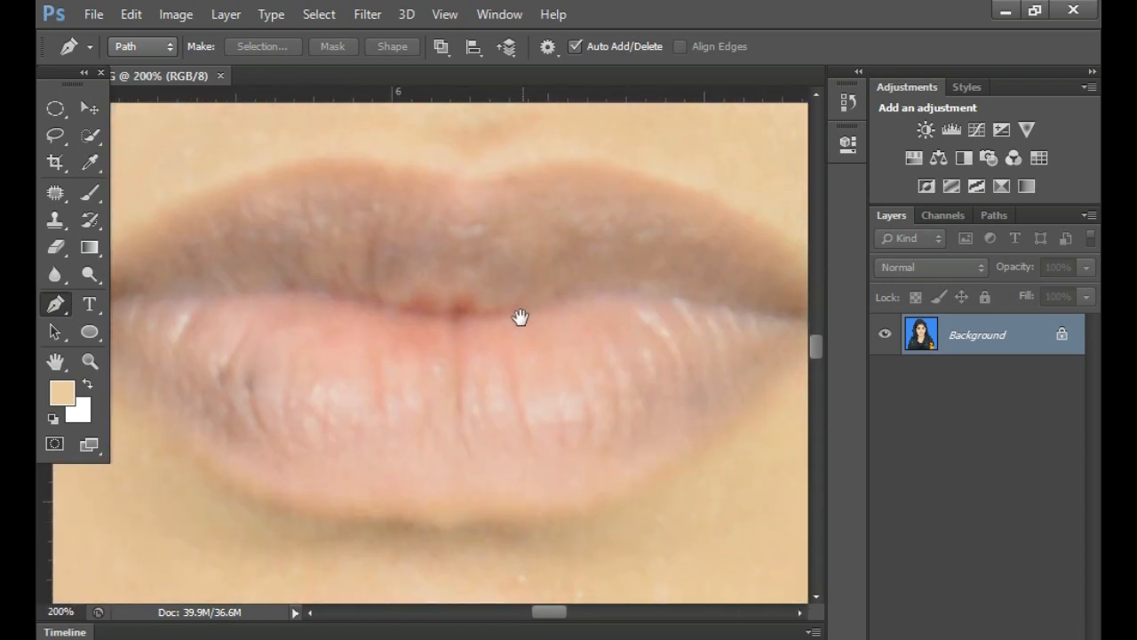
left_click(533, 397, "ctrl+alt")
left_click(516, 377, "ctrl+alt")
left_click(513, 372, "ctrl")
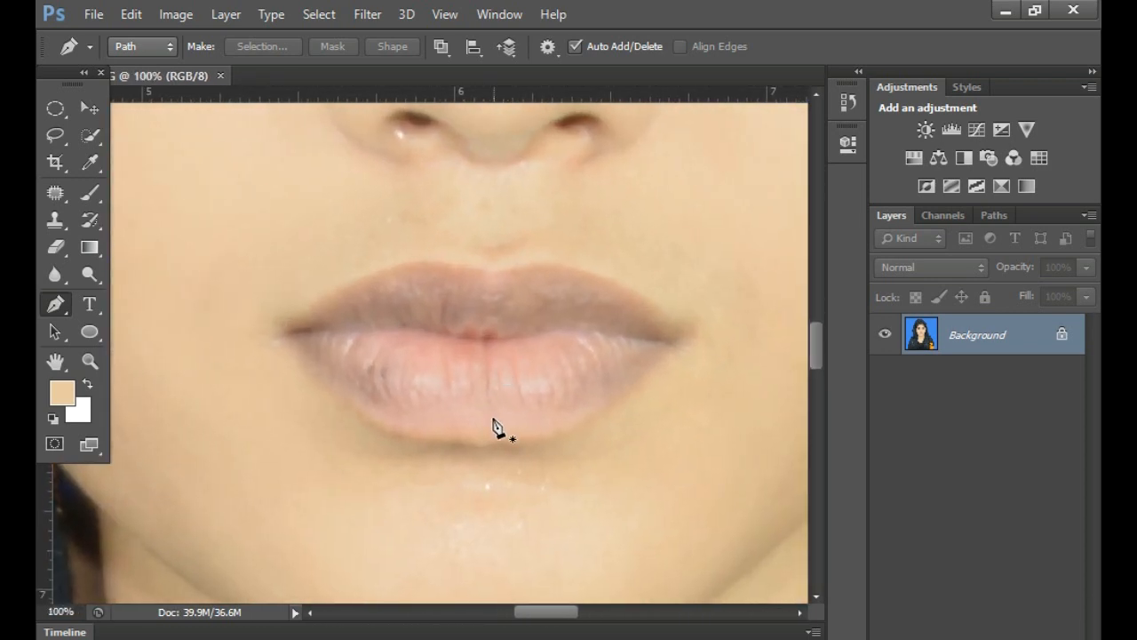
left_click(484, 446)
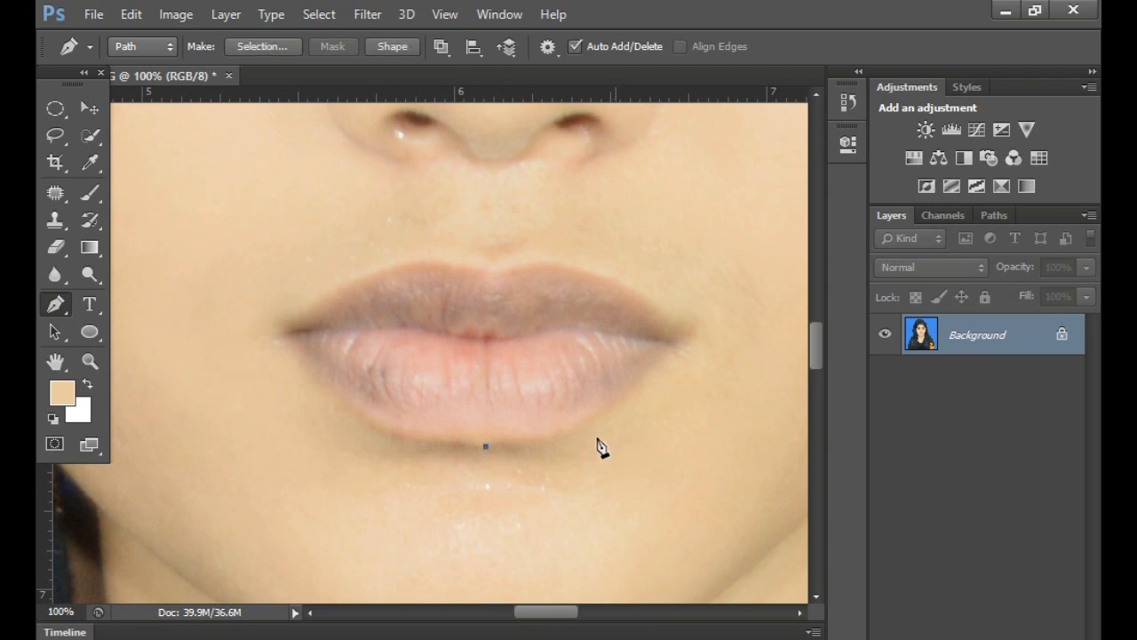
- Extend the path along the lower lip's right half up to the right corner of the mouth
left_click(584, 439, "ctrl")
left_click_drag(551, 442, 581, 424)
left_click_drag(729, 317, 511, 421)
left_click(509, 421)
left_click(540, 391)
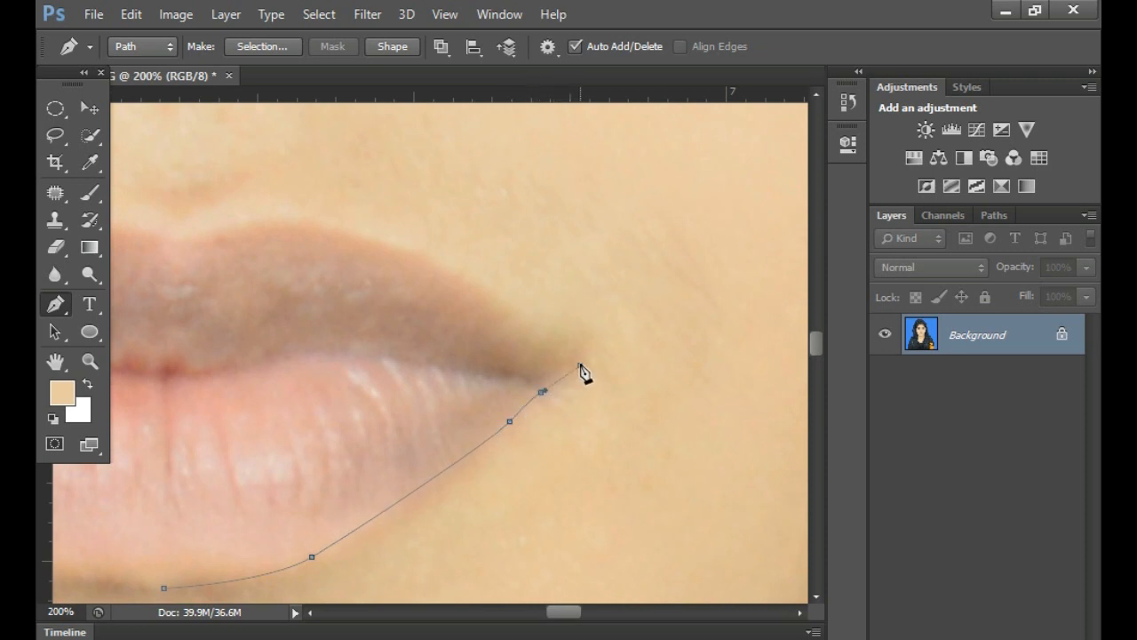
left_click_drag(516, 301, 536, 353)
- Curve the path over the upper lip's right half to the dip at its centre, with a corner anchor there
left_click(517, 356)
left_click_drag(478, 320, 465, 321)
left_click_drag(394, 318, 427, 303)
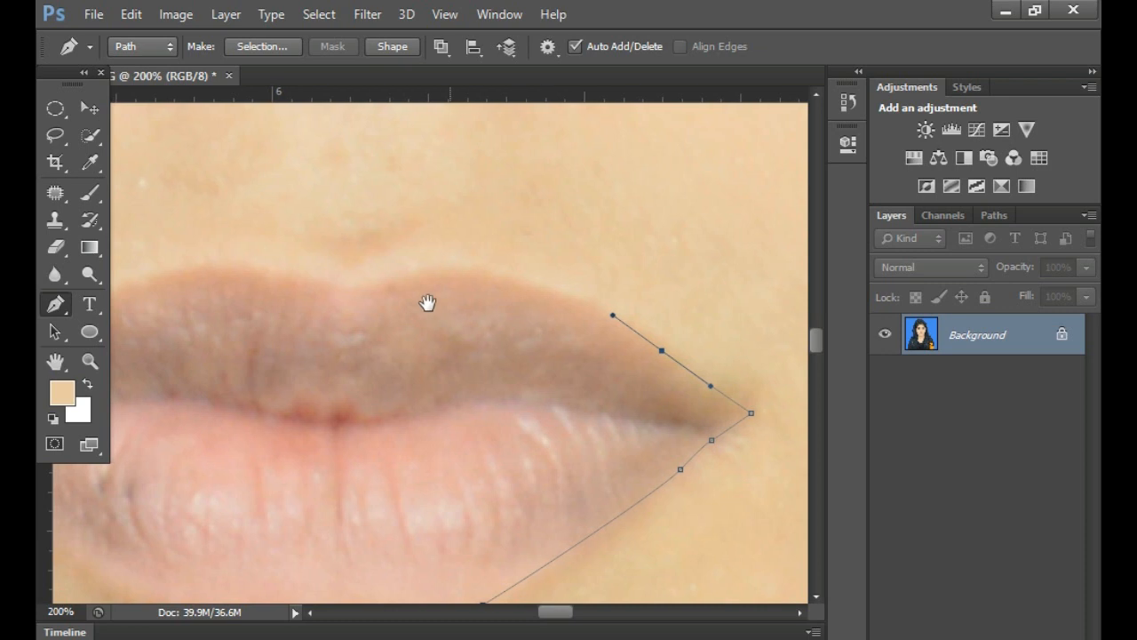
left_click_drag(343, 290, 183, 336)
left_click(344, 290, "alt")
scroll(399, 315, "left", 5)
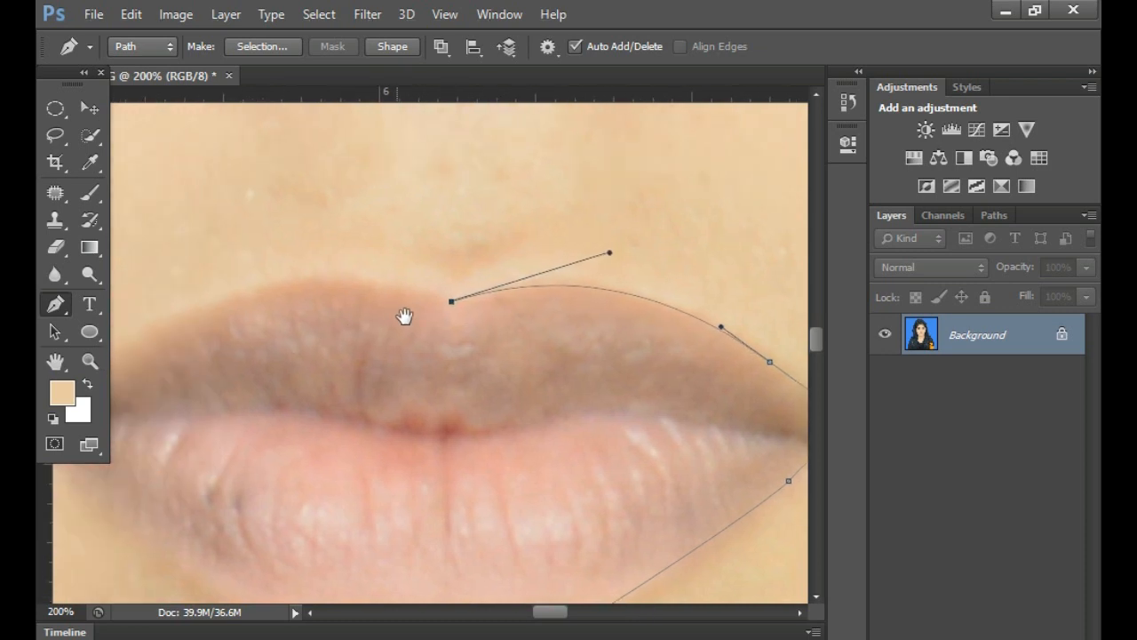
- Continue the path along the upper lip's left half towards the left corner of the mouth
left_click_drag(325, 282, 259, 302)
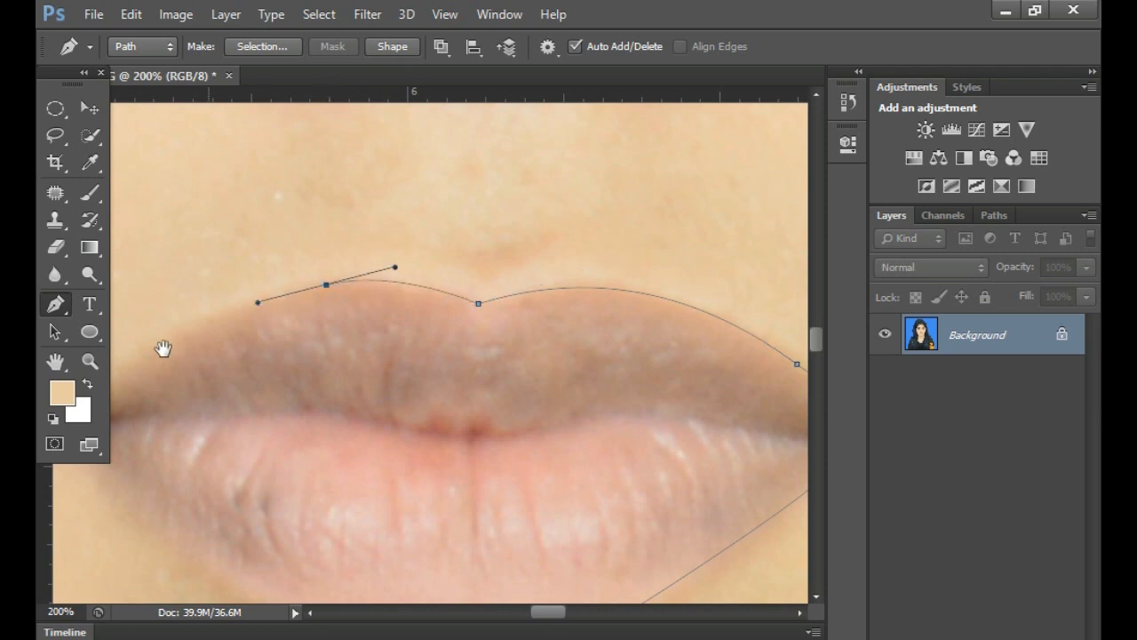
left_click_drag(185, 332, 346, 305)
left_click(315, 323)
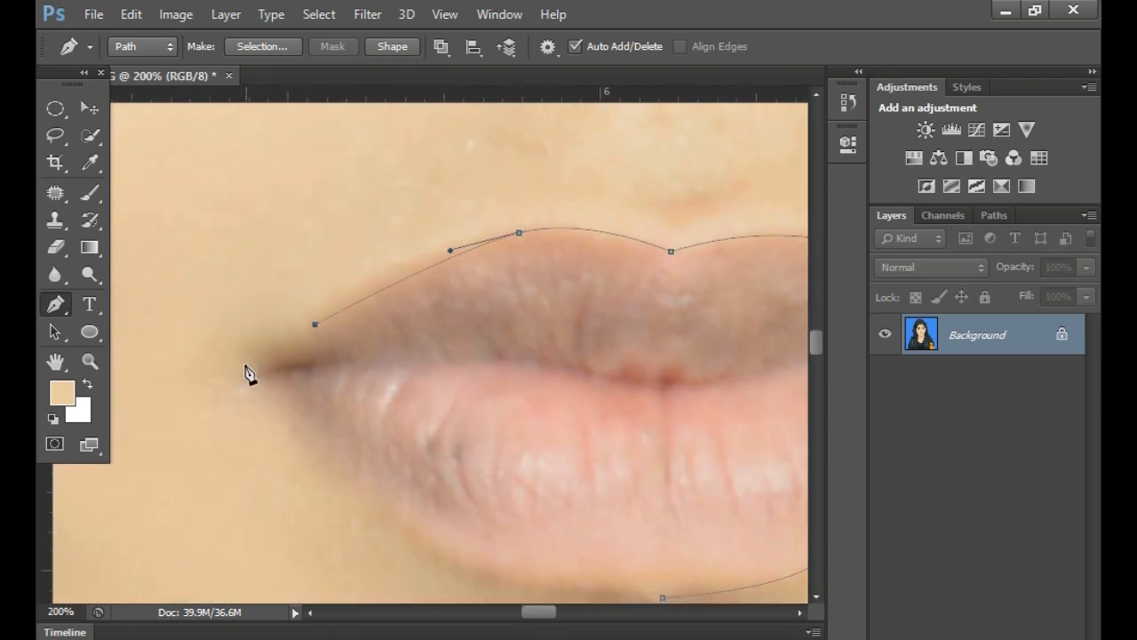
- Trace around the left mouth corner and the lower lip's left half, closing the path at its starting anchor
left_click_drag(444, 533, 358, 374)
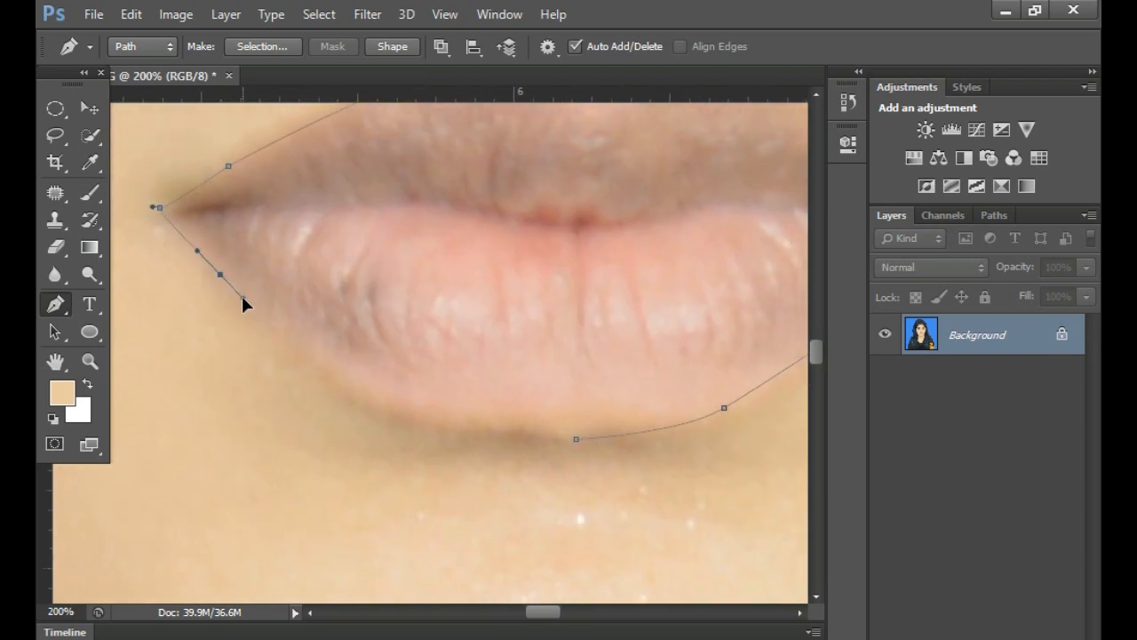
left_click_drag(399, 405, 440, 420)
left_click(399, 405, "alt")
left_click_drag(576, 439, 687, 445)
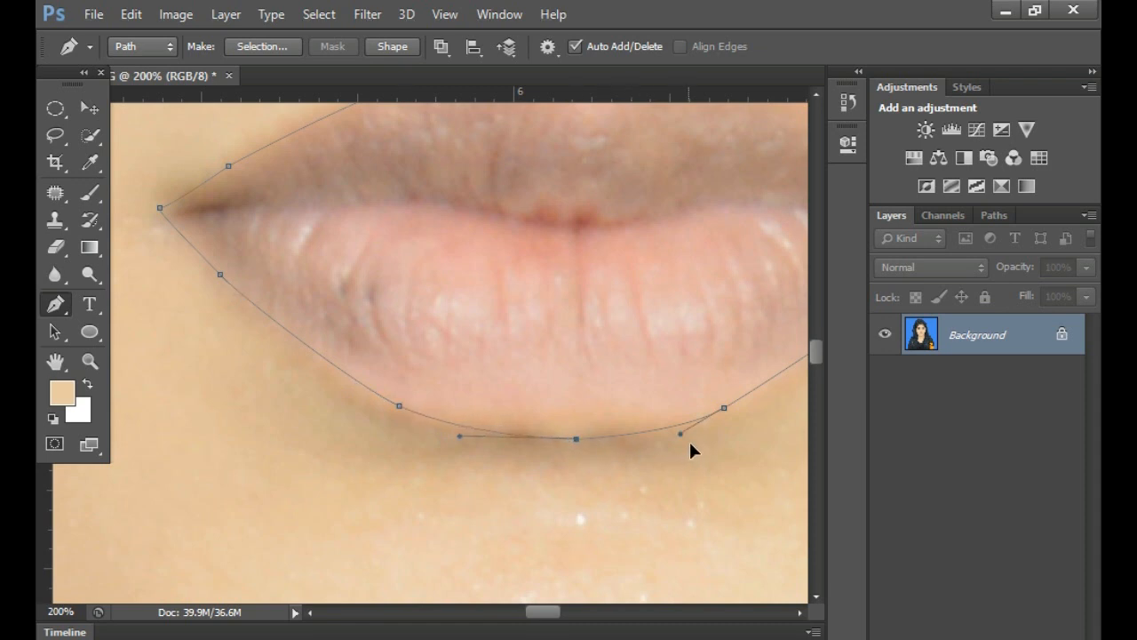
- Convert the lip path into a new anti-aliased selection with a feather radius of 2 pixels
left_click_drag(637, 289, 492, 437)
scroll(604, 419, "down", 1)
right_click(532, 384)
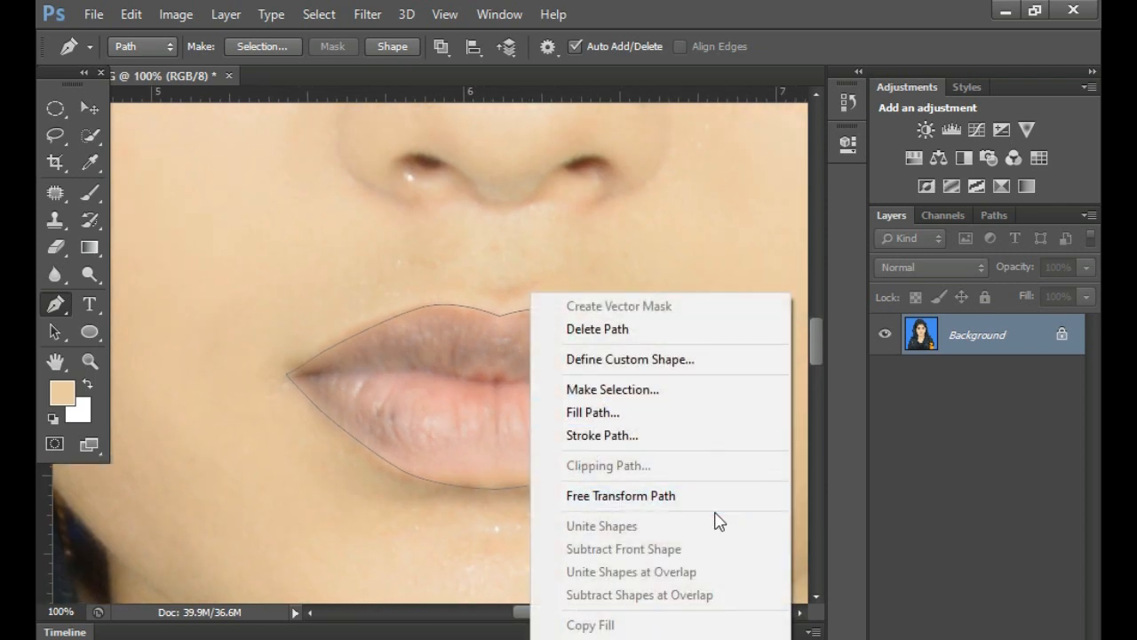
left_click(693, 399)
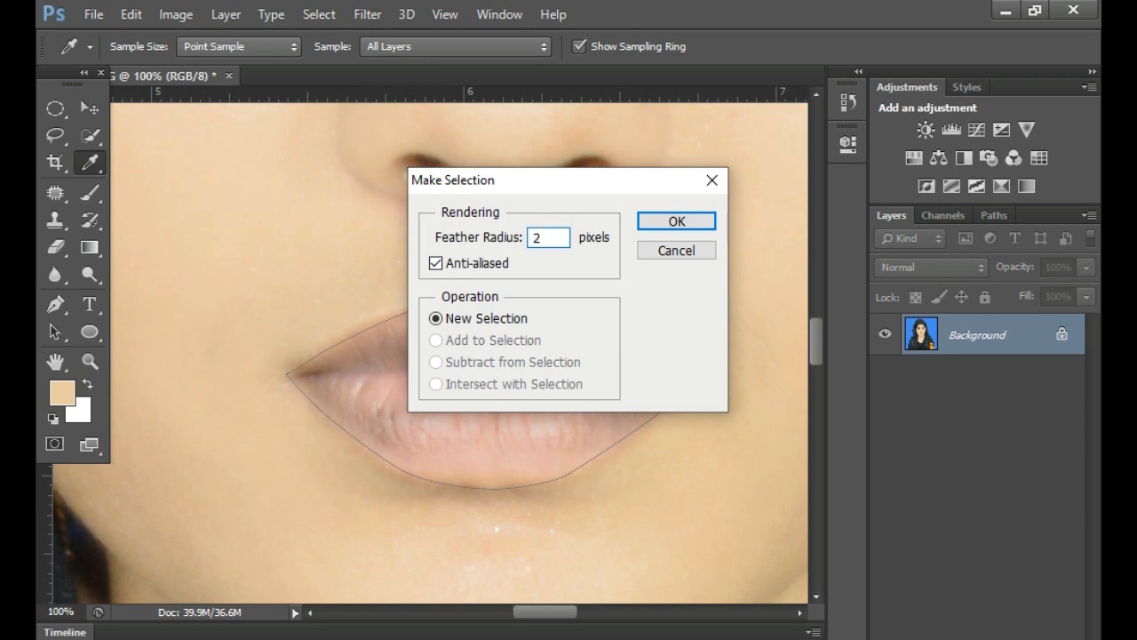
type("2")
left_click(681, 222)
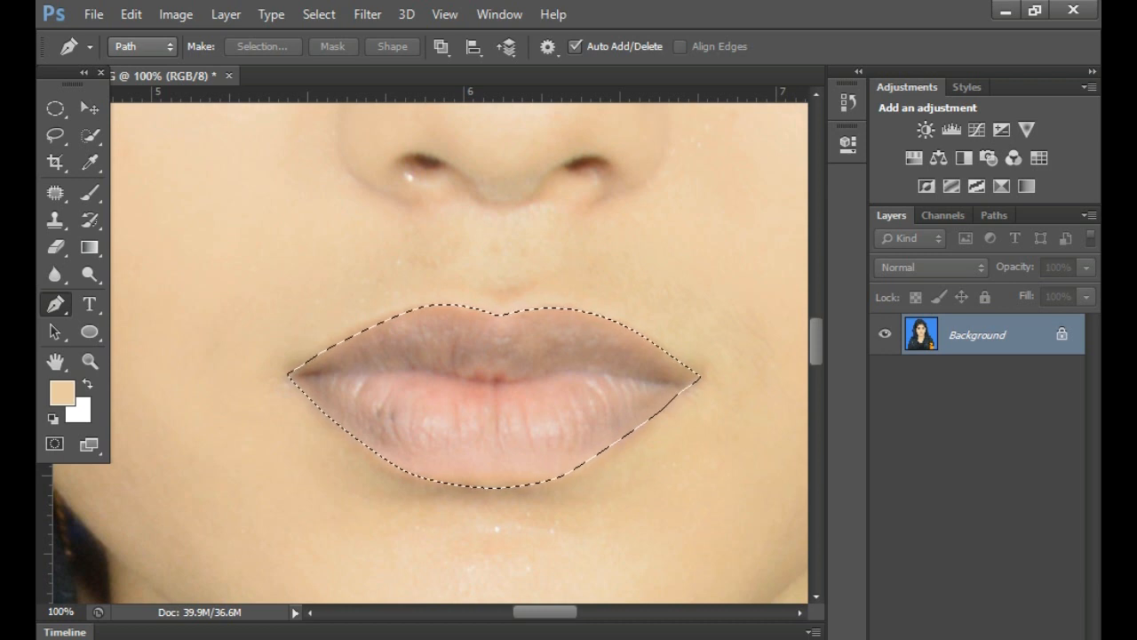
- Add a new empty layer above the Background, keeping the lip selection active
left_click(986, 637)
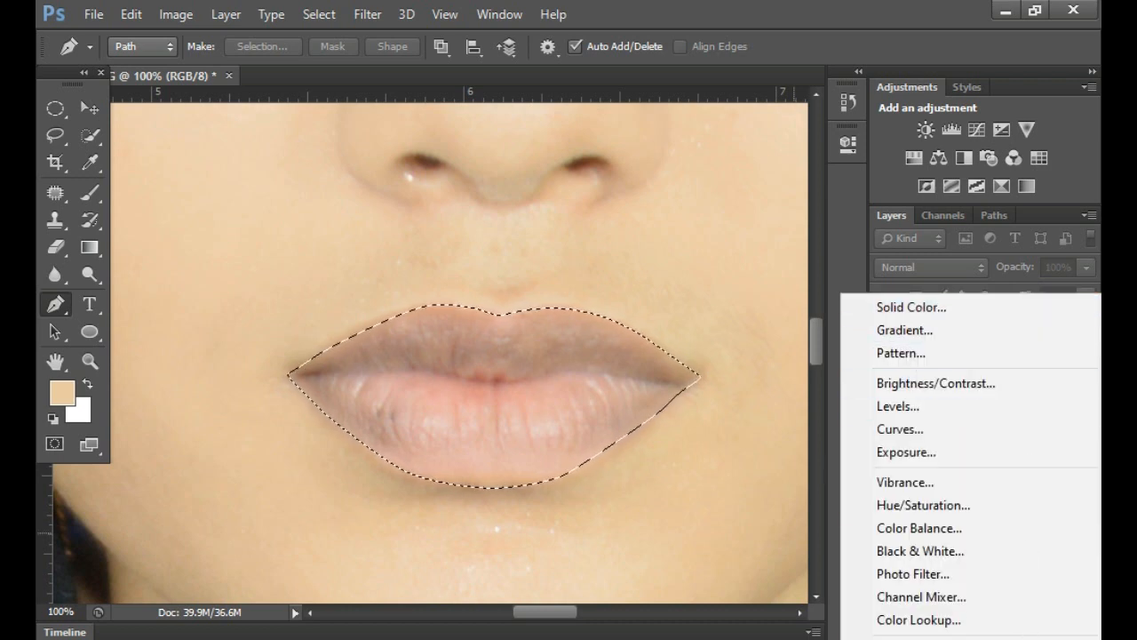
key("Escape")
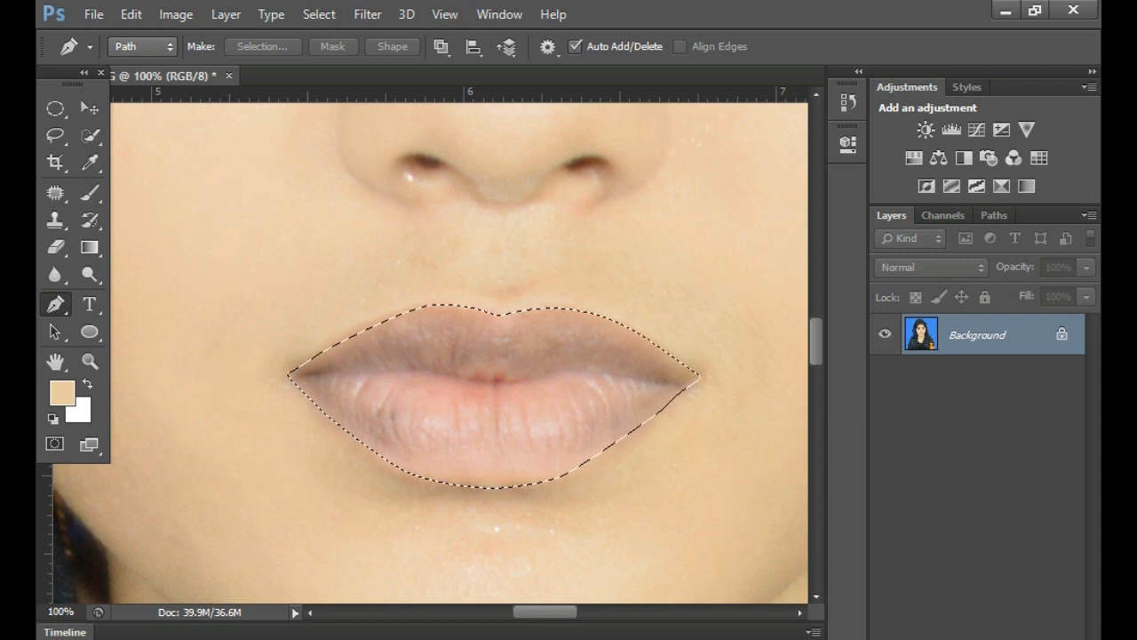
key("ctrl+shift+alt+n")
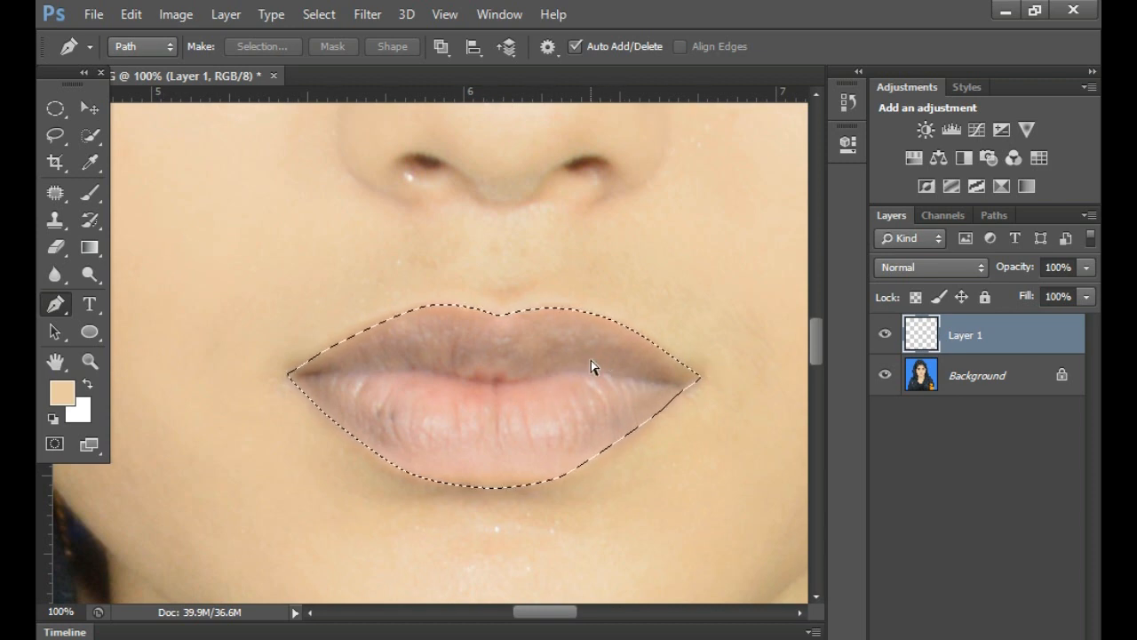
- Try to apply Curves to the lip selection on the new empty layer
key("ctrl+m")
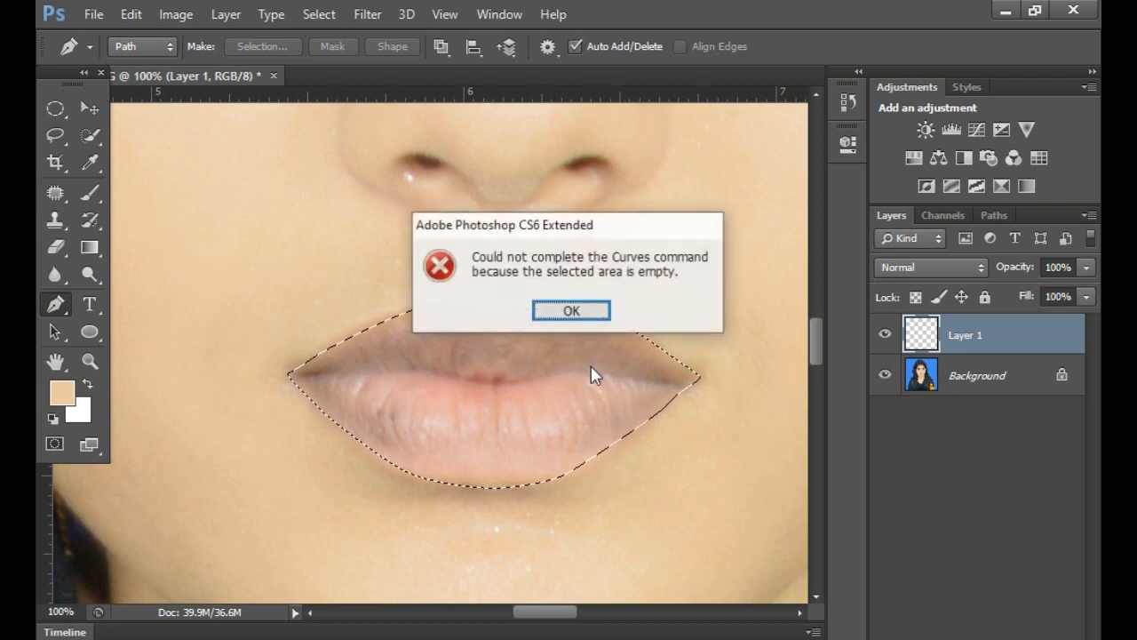
left_click(573, 311)
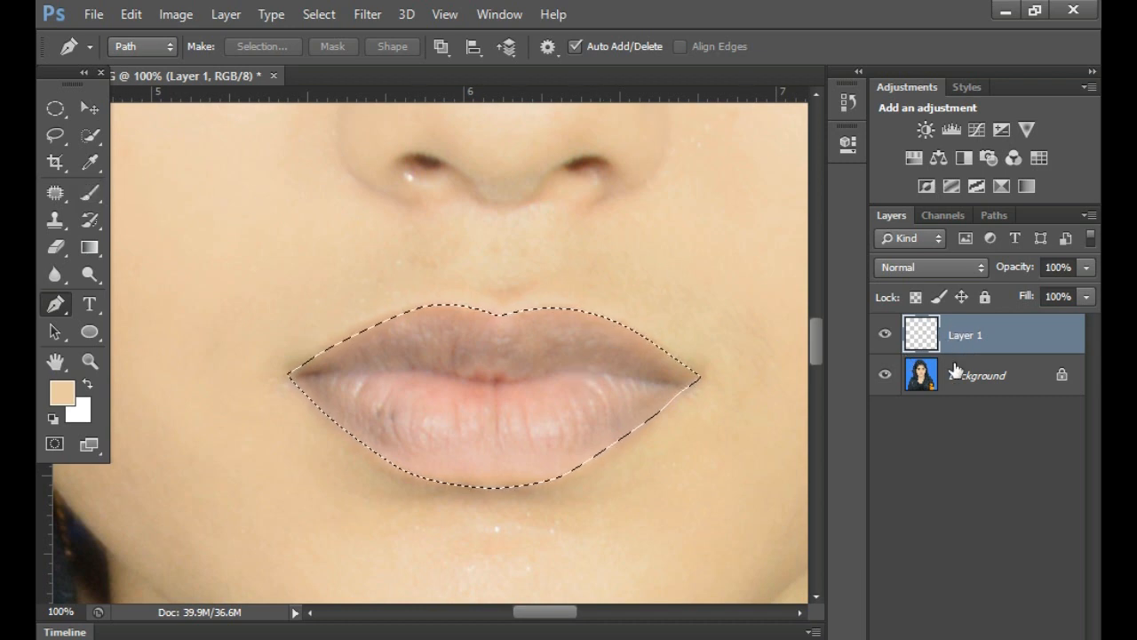
left_click(979, 377)
left_click(1022, 338)
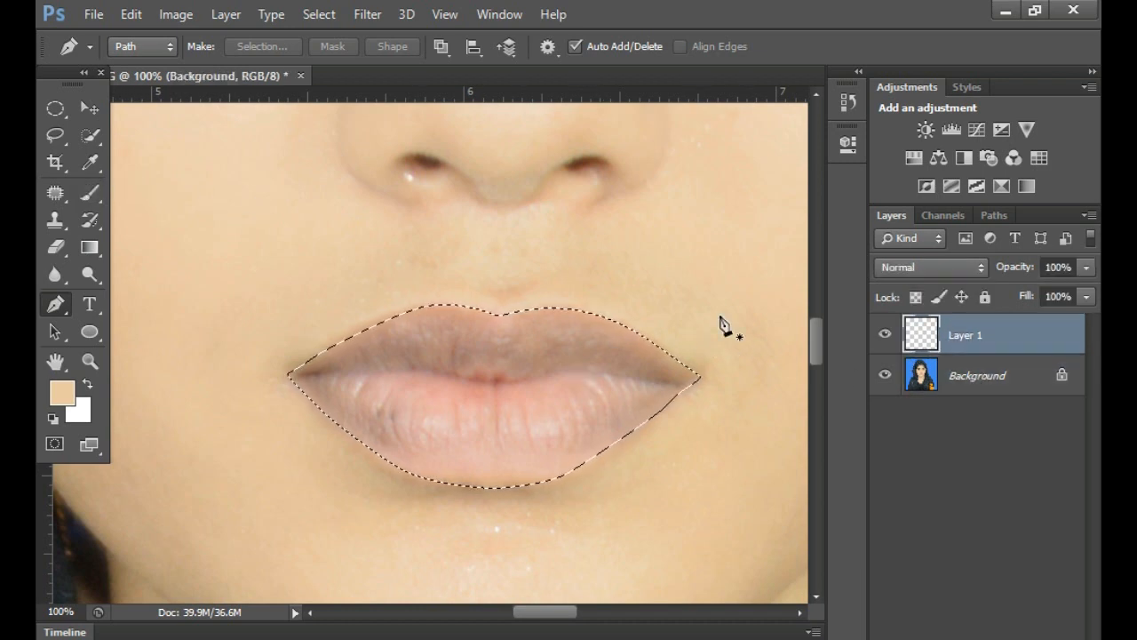
- Paint the selected lips on Layer 1 dark brown with the Brush at 28% opacity, and remove the selection
left_click(90, 193)
mouse_move(506, 329)
left_mouse_down()
mouse_move(650, 346)
mouse_move(500, 343)
mouse_move(639, 381)
mouse_move(482, 407)
mouse_move(489, 439)
mouse_move(525, 380)
mouse_move(364, 333)
left_mouse_up()
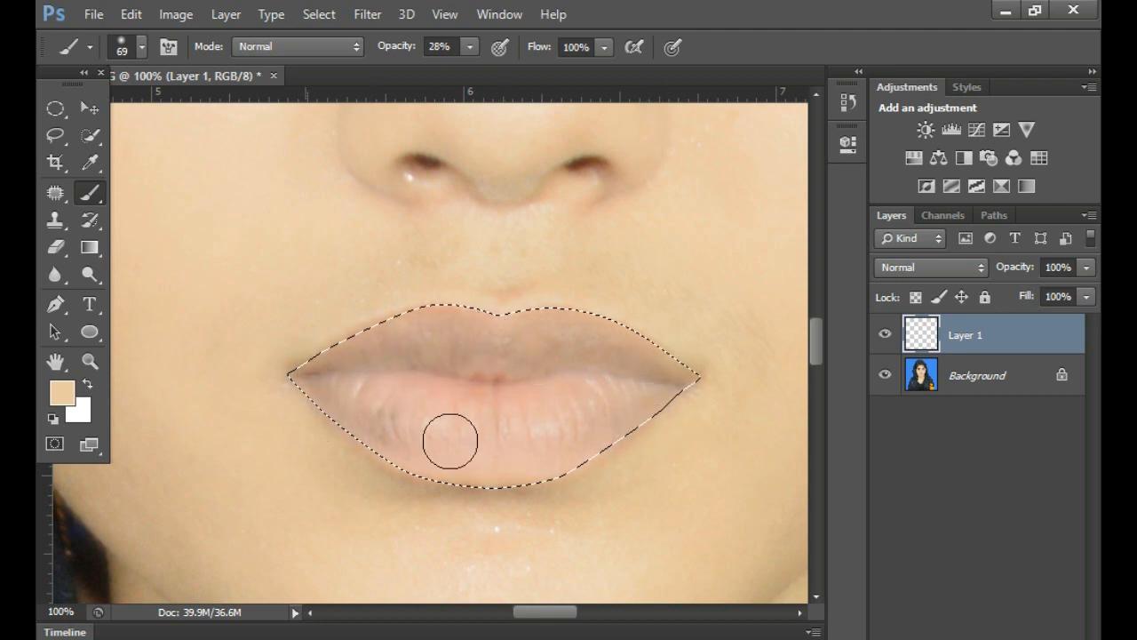
left_click(73, 397)
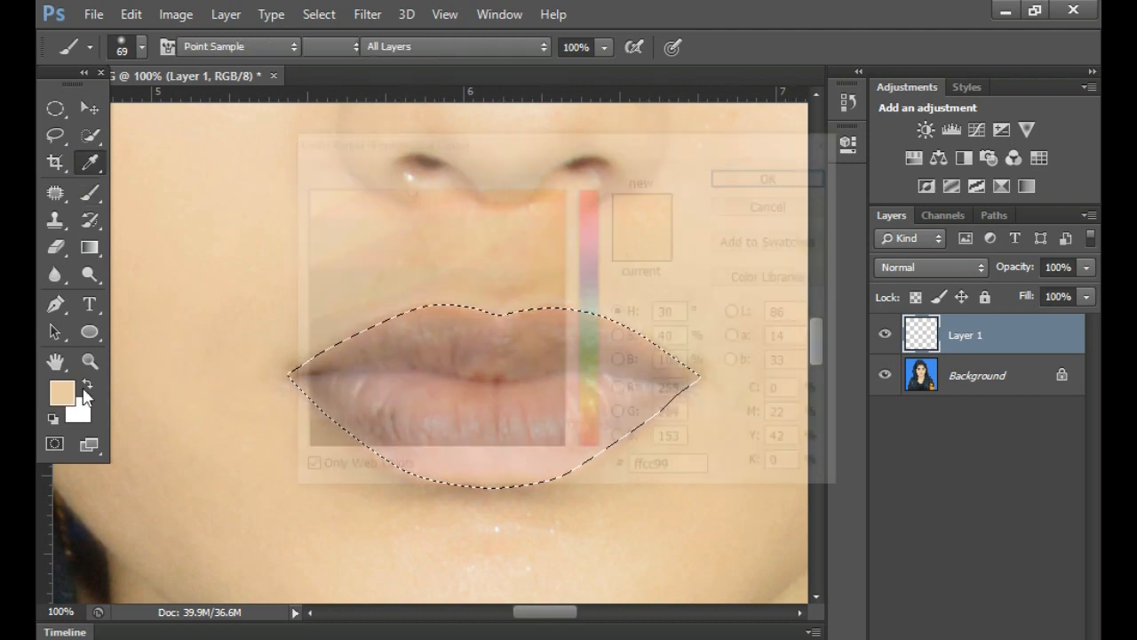
left_click(522, 350)
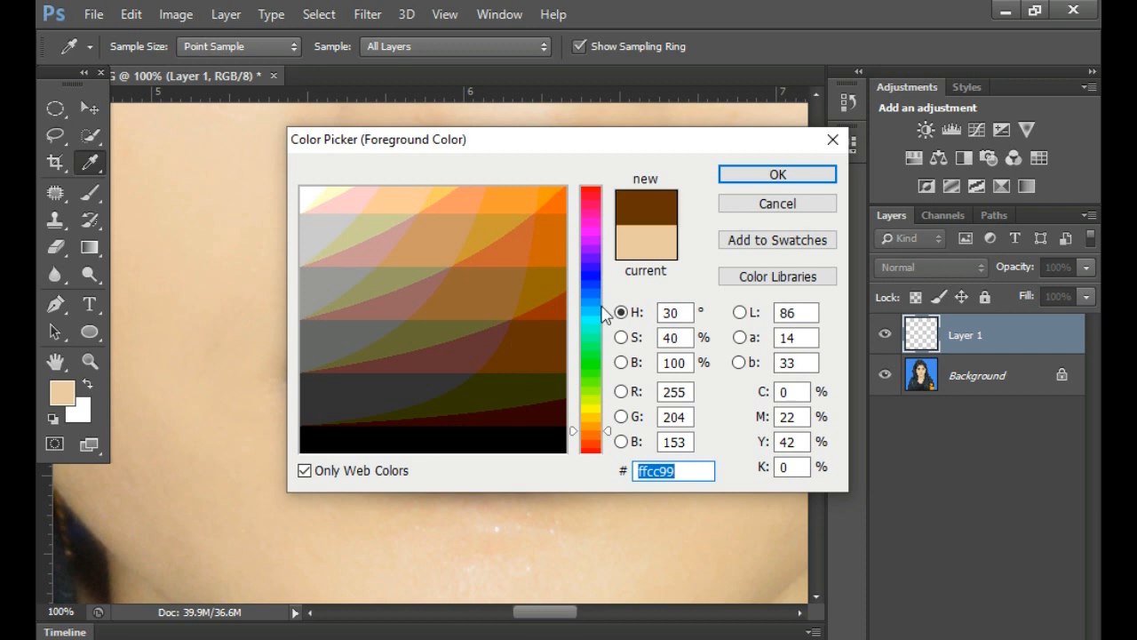
left_click(778, 175)
mouse_move(524, 340)
left_mouse_down()
mouse_move(604, 332)
mouse_move(678, 364)
mouse_move(710, 364)
mouse_move(547, 432)
mouse_move(435, 440)
mouse_move(372, 420)
mouse_move(507, 457)
mouse_move(589, 433)
mouse_move(379, 421)
mouse_move(610, 400)
mouse_move(394, 362)
mouse_move(500, 320)
mouse_move(320, 348)
mouse_move(392, 428)
mouse_move(352, 404)
mouse_move(379, 414)
mouse_move(622, 381)
mouse_move(586, 424)
mouse_move(721, 363)
mouse_move(451, 440)
mouse_move(584, 437)
mouse_move(353, 407)
mouse_move(303, 372)
mouse_move(574, 387)
mouse_move(353, 365)
mouse_move(644, 372)
mouse_move(347, 343)
mouse_move(639, 355)
mouse_move(566, 415)
mouse_move(610, 431)
mouse_move(324, 394)
mouse_move(384, 397)
mouse_move(323, 370)
mouse_move(317, 382)
mouse_move(374, 412)
mouse_move(576, 422)
mouse_move(474, 443)
mouse_move(545, 450)
mouse_move(688, 371)
mouse_move(338, 386)
mouse_move(514, 433)
mouse_move(526, 408)
mouse_move(342, 350)
mouse_move(646, 367)
mouse_move(396, 329)
mouse_move(676, 364)
mouse_move(395, 371)
mouse_move(604, 376)
mouse_move(623, 425)
mouse_move(687, 414)
mouse_move(324, 395)
mouse_move(338, 431)
mouse_move(635, 346)
mouse_move(514, 438)
mouse_move(441, 466)
mouse_move(592, 474)
mouse_move(624, 416)
mouse_move(523, 334)
mouse_move(567, 359)
mouse_move(349, 385)
left_mouse_up()
left_click(63, 112)
left_click(494, 320)
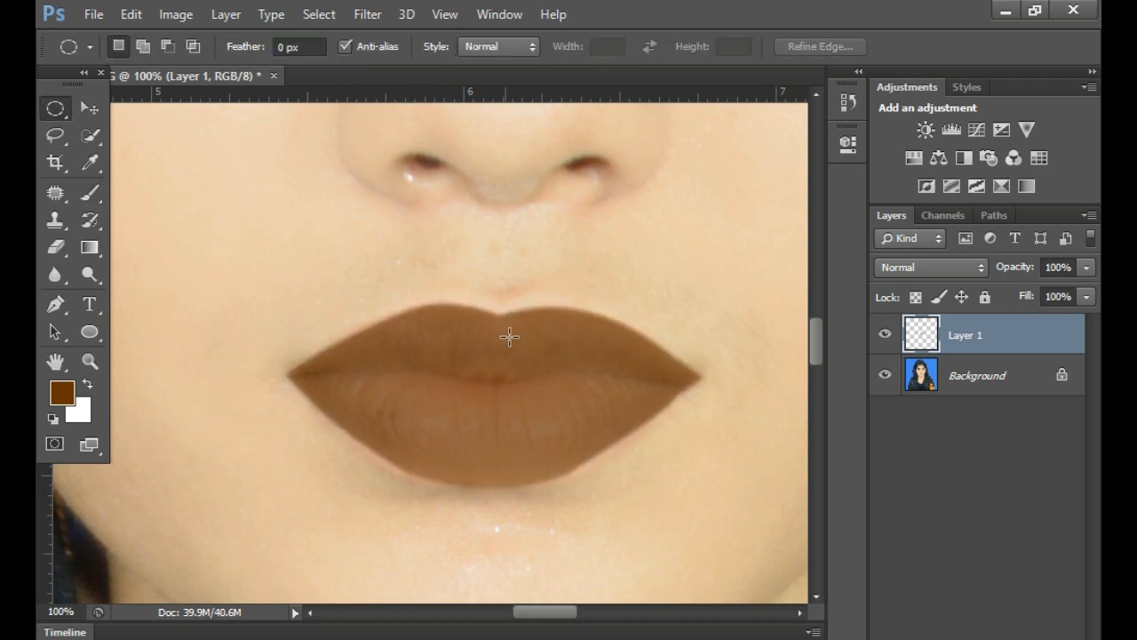
- Reduce the fill of Layer 1 to 63% to soften the lip colour
scroll(676, 396, "up", 3)
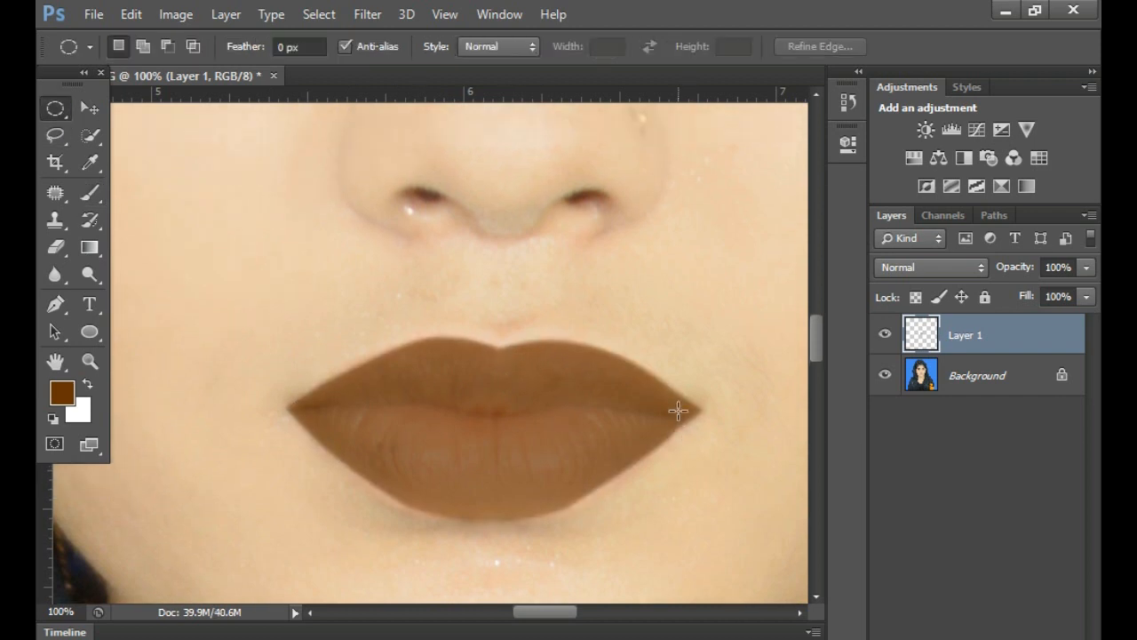
left_click(1087, 299)
left_click_drag(1059, 319, 1037, 320)
left_click(549, 429, "alt")
left_click(549, 428, "alt")
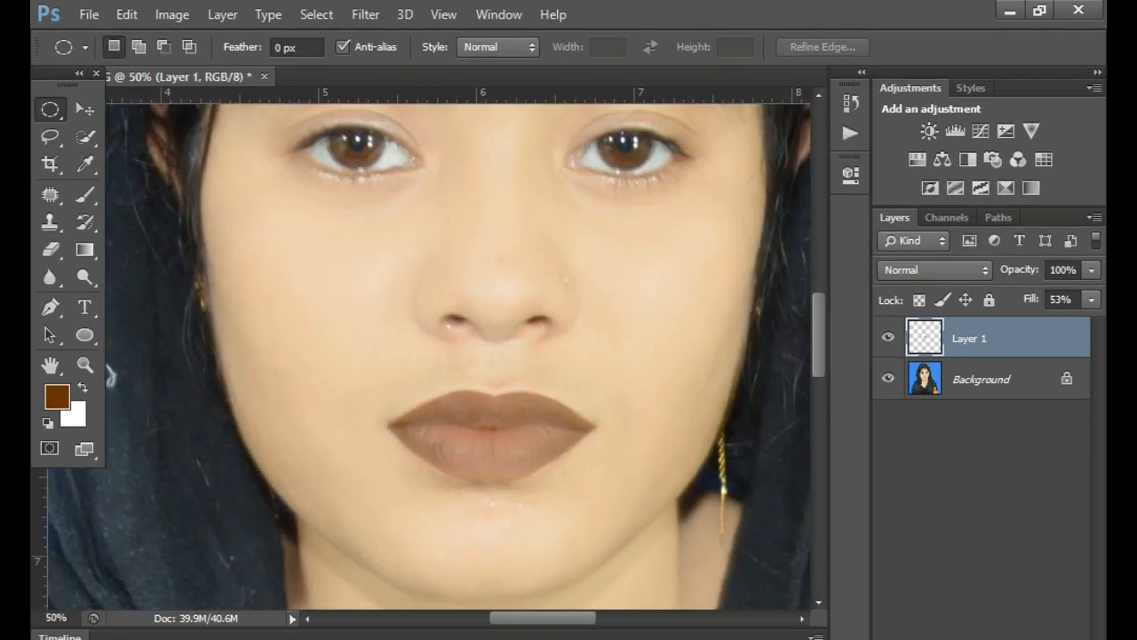
left_click(1093, 300)
mouse_move(1048, 327)
left_mouse_down()
mouse_move(1090, 329)
mouse_move(1001, 316)
mouse_move(1100, 323)
mouse_move(1065, 320)
left_mouse_up()
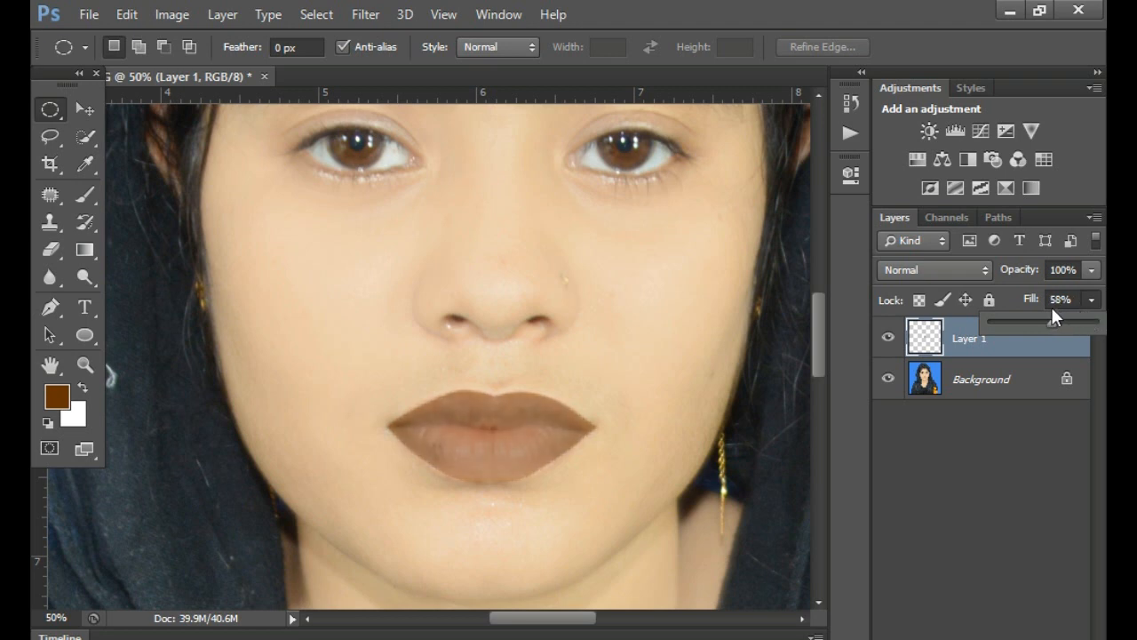
- Examine the lip colour on the whole face, comparing it with Layer 1 hidden and shown
scroll(389, 428, "up", 3)
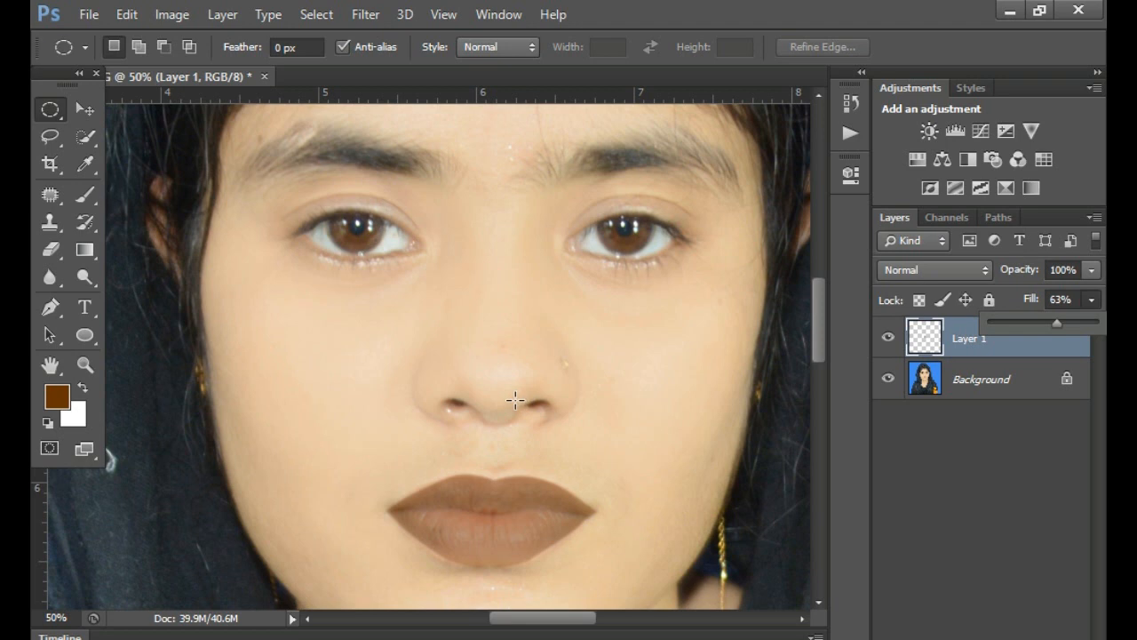
scroll(518, 401, "down", 2)
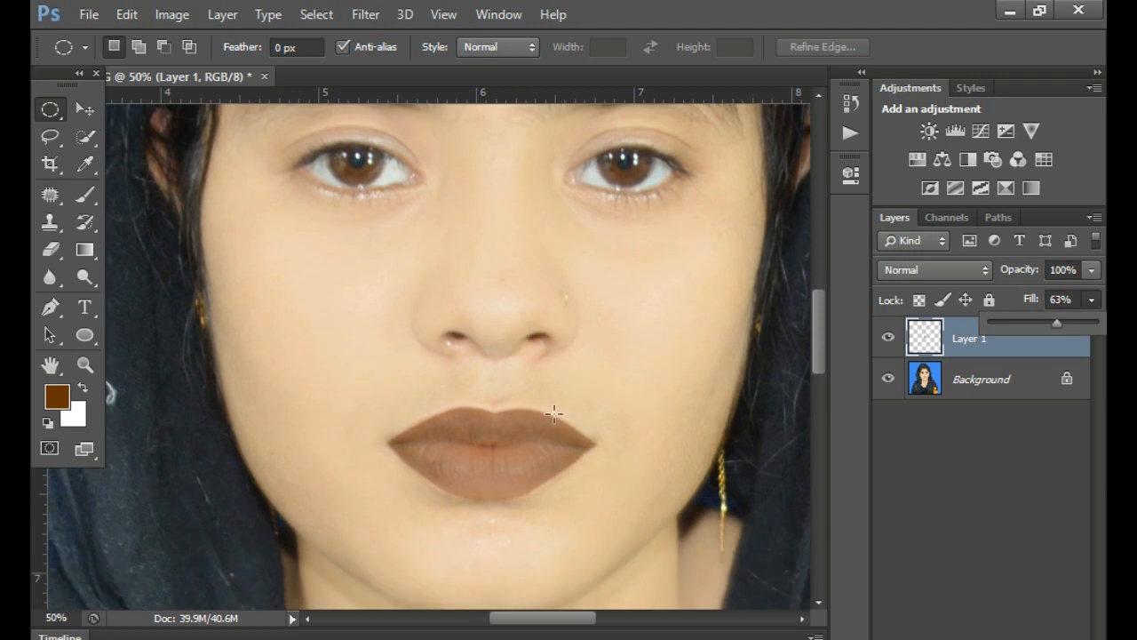
scroll(619, 405, "up", 2)
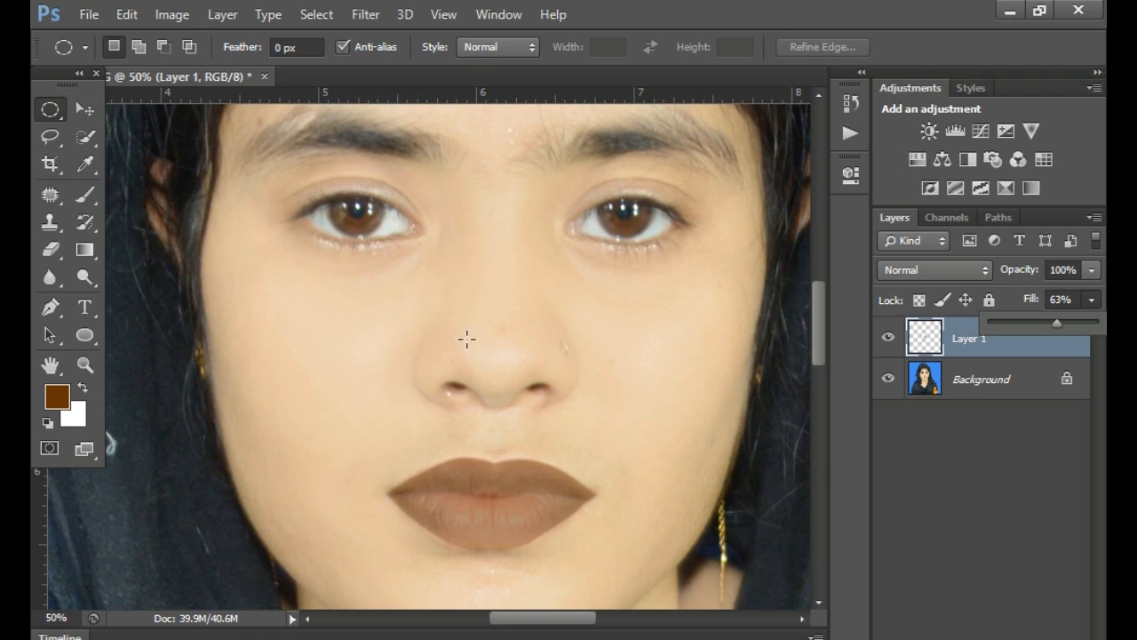
scroll(440, 336, "up", 2)
scroll(542, 498, "down", 3)
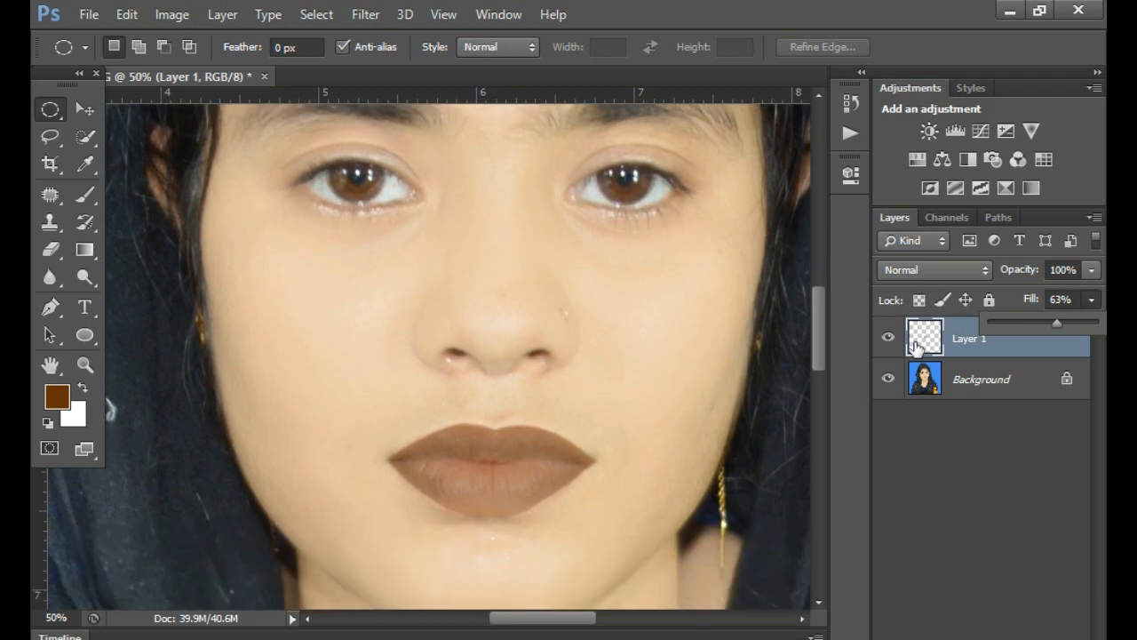
left_click(888, 340)
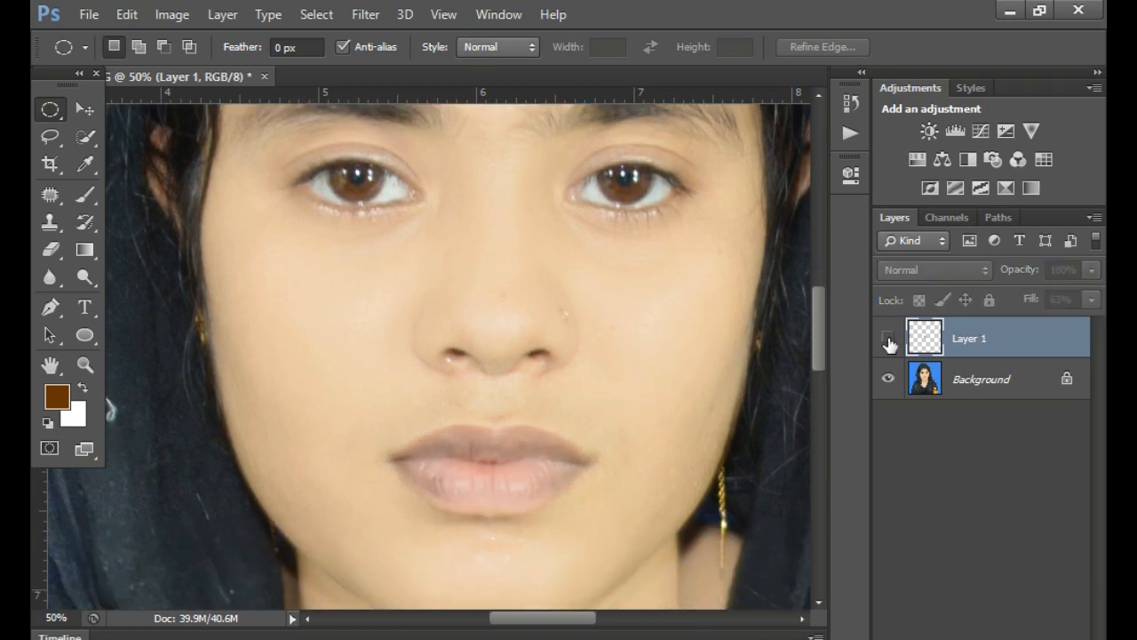
left_click(889, 339)
left_click(889, 340)
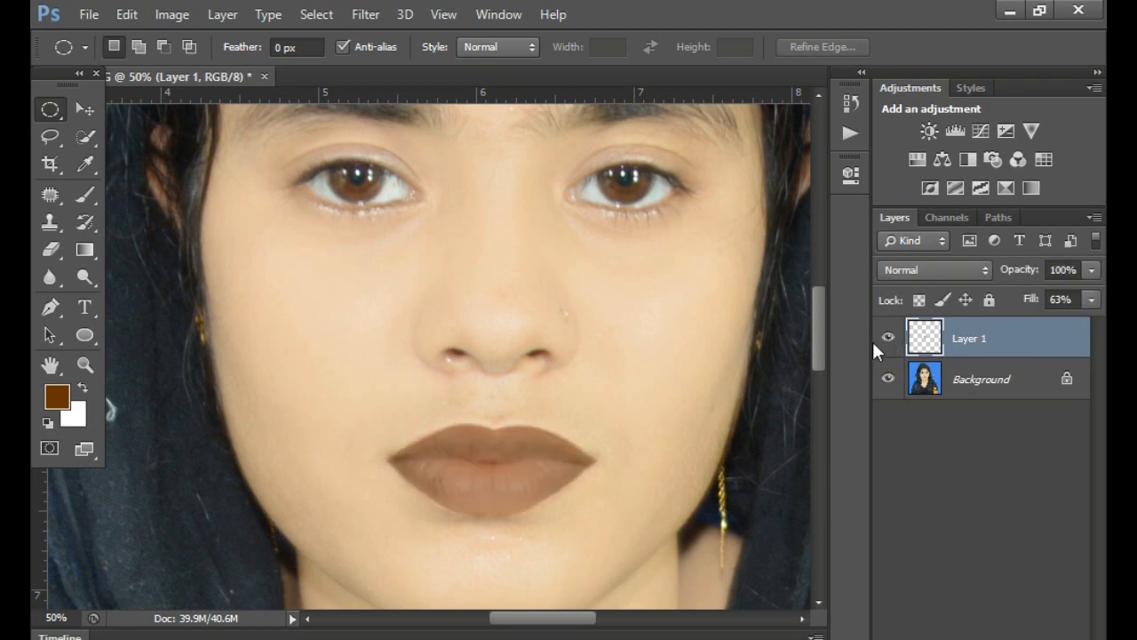
scroll(493, 401, "up", 1)
scroll(492, 401, "down", 3)
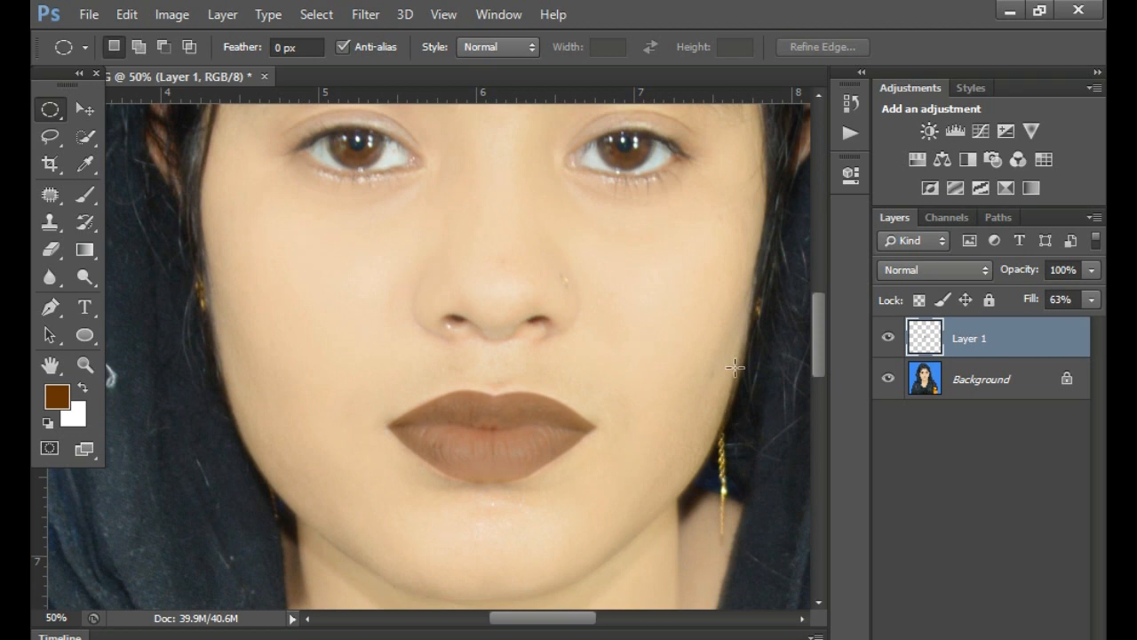
- Open the blending options of Layer 1, enable Bevel & Emboss and show its settings
right_click(986, 342)
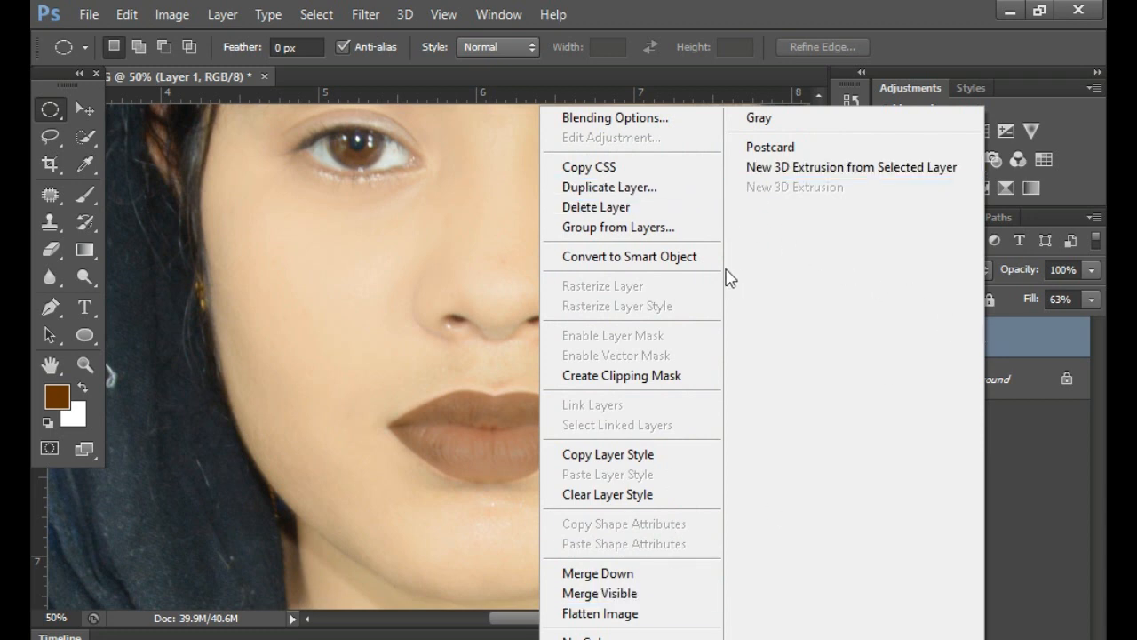
left_click(622, 117)
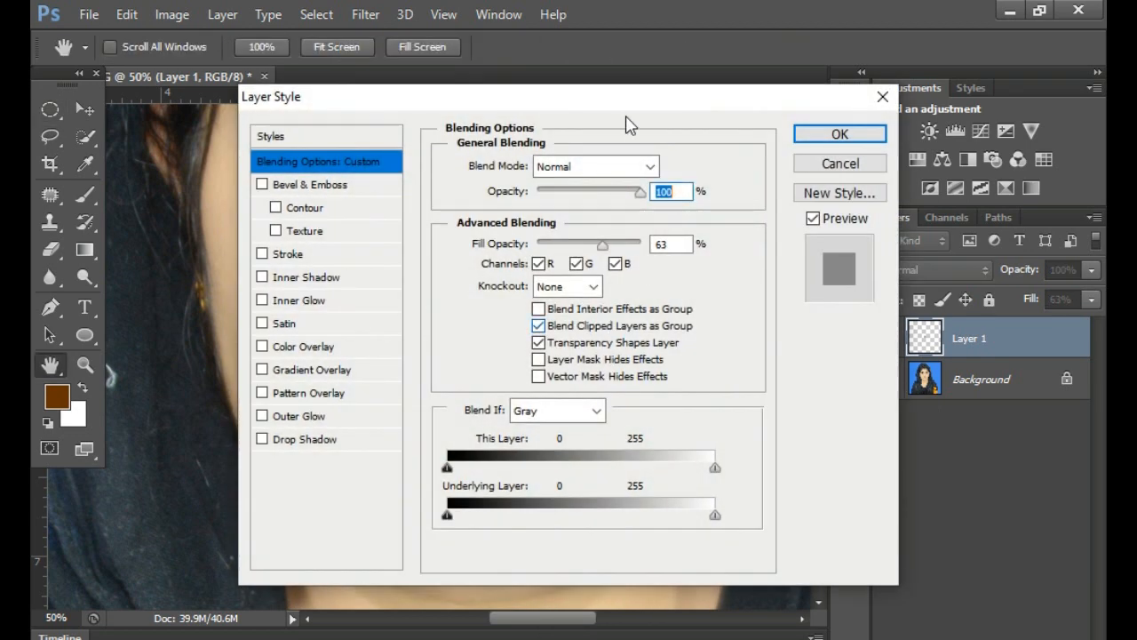
left_click_drag(574, 103, 921, 374)
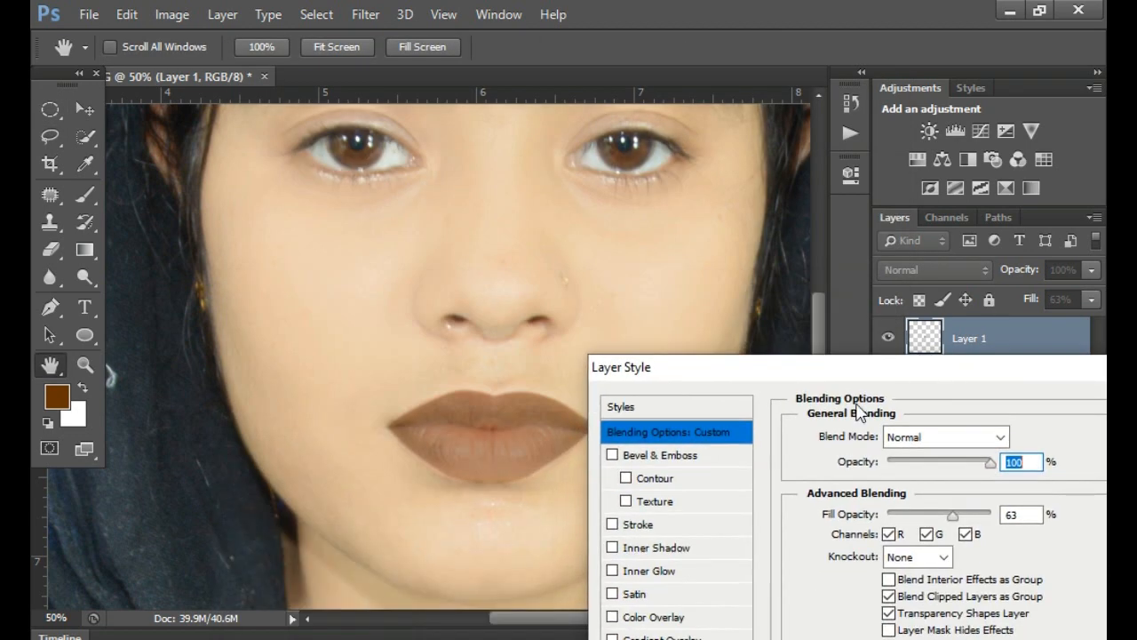
left_click(613, 455)
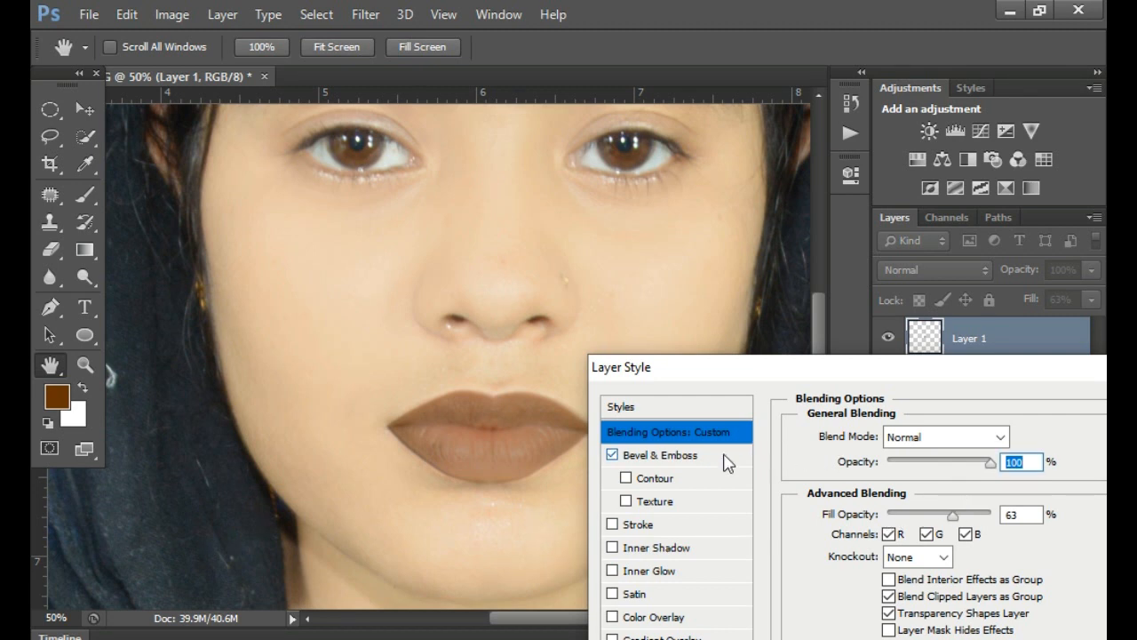
left_click(724, 455)
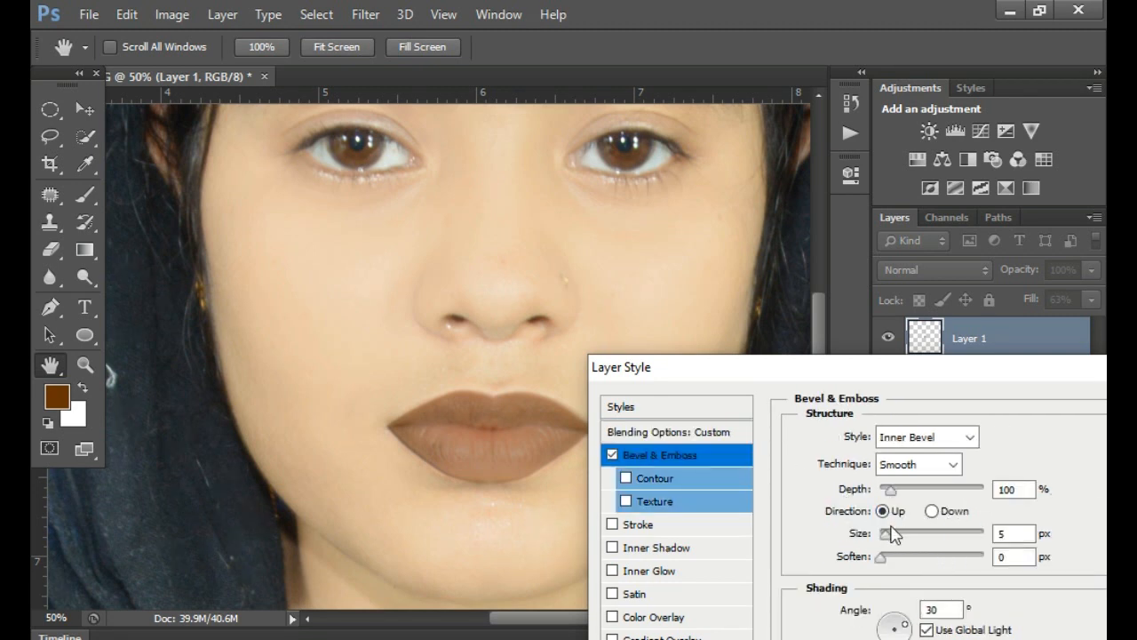
- Try a Bevel & Emboss depth of 674% with a size of 1 px and a soften of 0 px on the lips
left_click_drag(887, 536, 881, 534)
left_click_drag(890, 490, 949, 504)
left_click_drag(885, 558, 965, 556)
left_click_drag(883, 534, 889, 544)
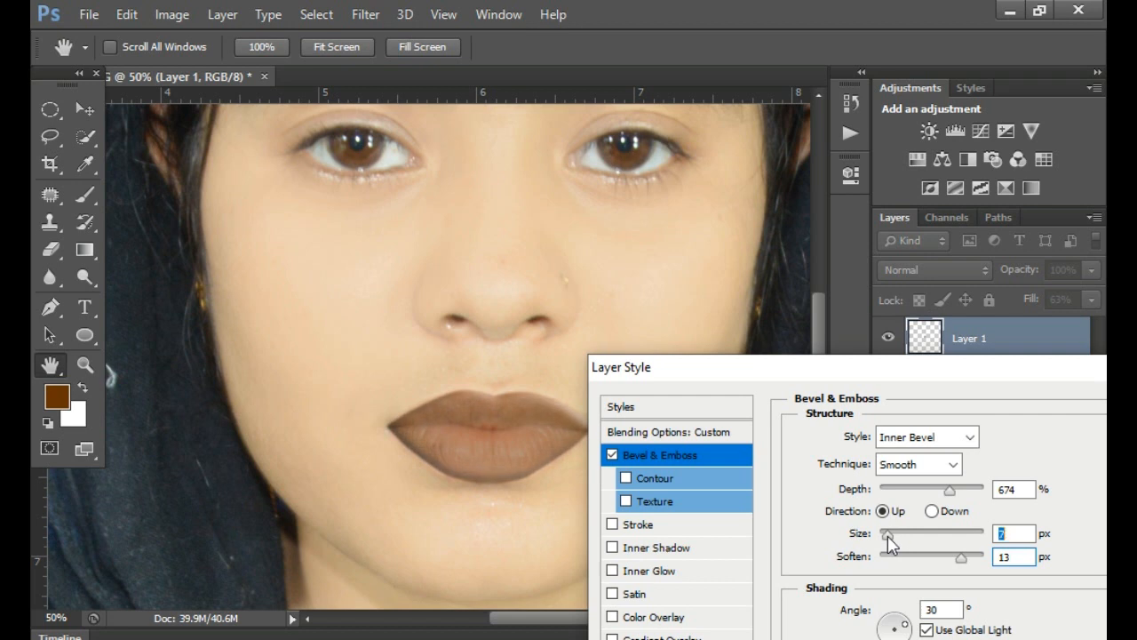
mouse_move(964, 560)
left_mouse_down()
mouse_move(904, 569)
mouse_move(883, 538)
left_mouse_up()
left_click_drag(882, 538, 880, 538)
left_click_drag(897, 557, 884, 559)
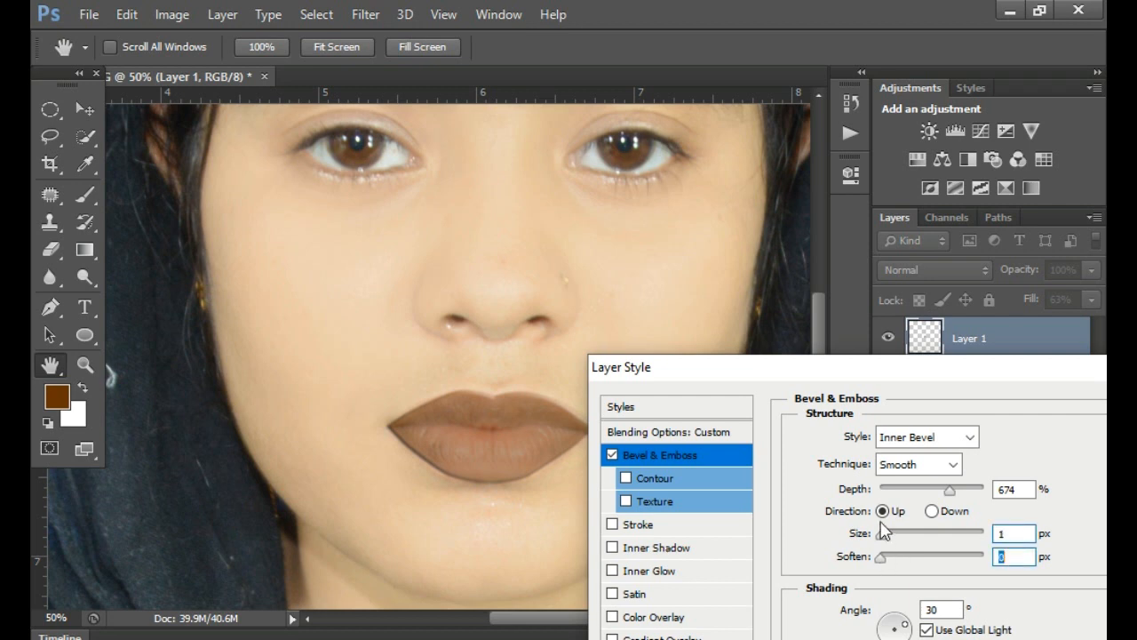
- Try the Contour and Texture options and the Outer Bevel style on the lips, and return to a plain Inner Bevel
left_click(625, 478)
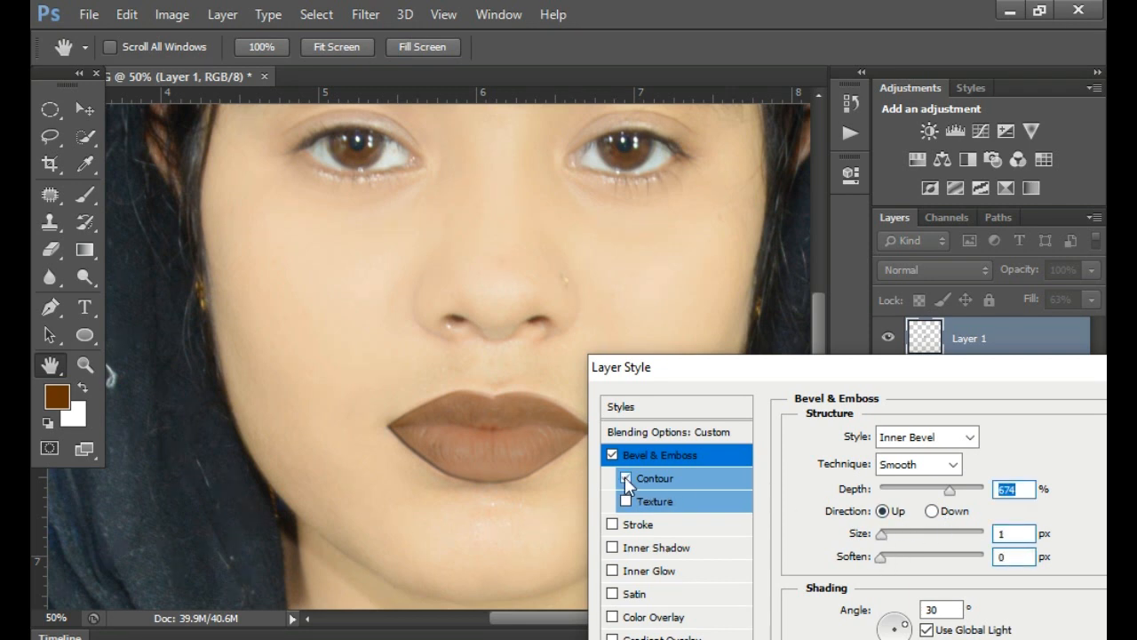
left_click(624, 477)
left_click(625, 500)
left_click(625, 499)
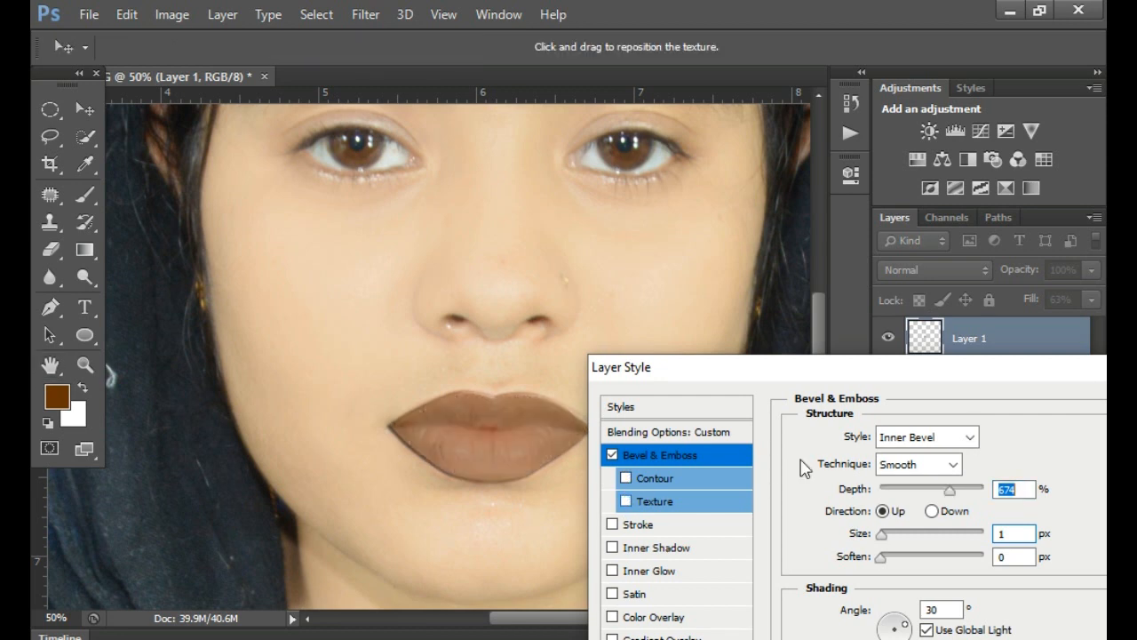
left_click(960, 444)
left_click(962, 458)
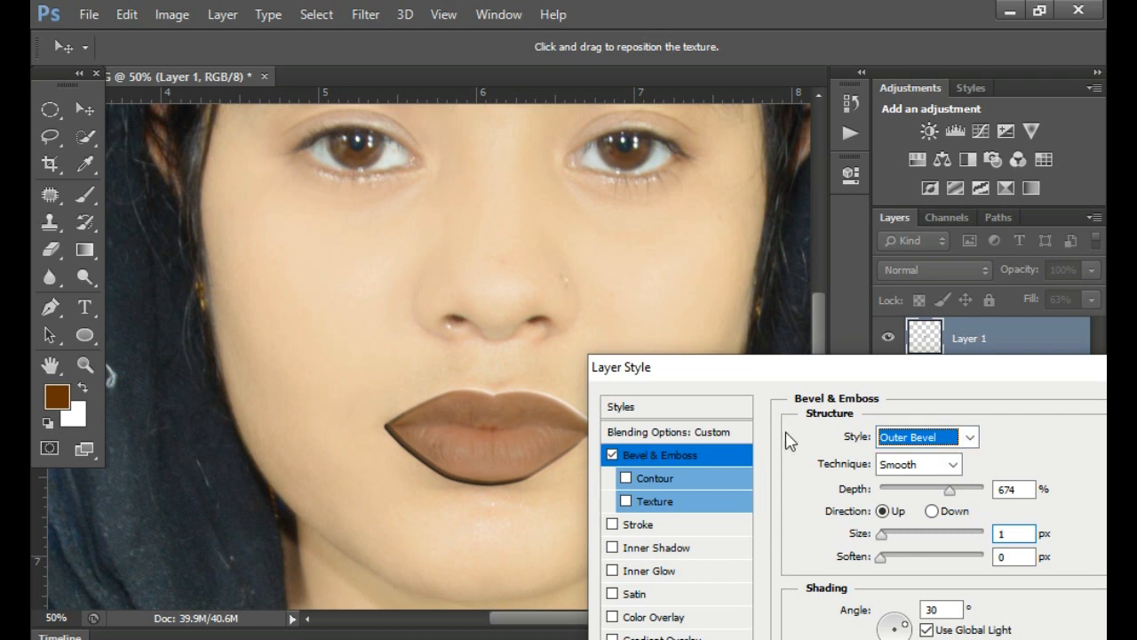
left_click(969, 438)
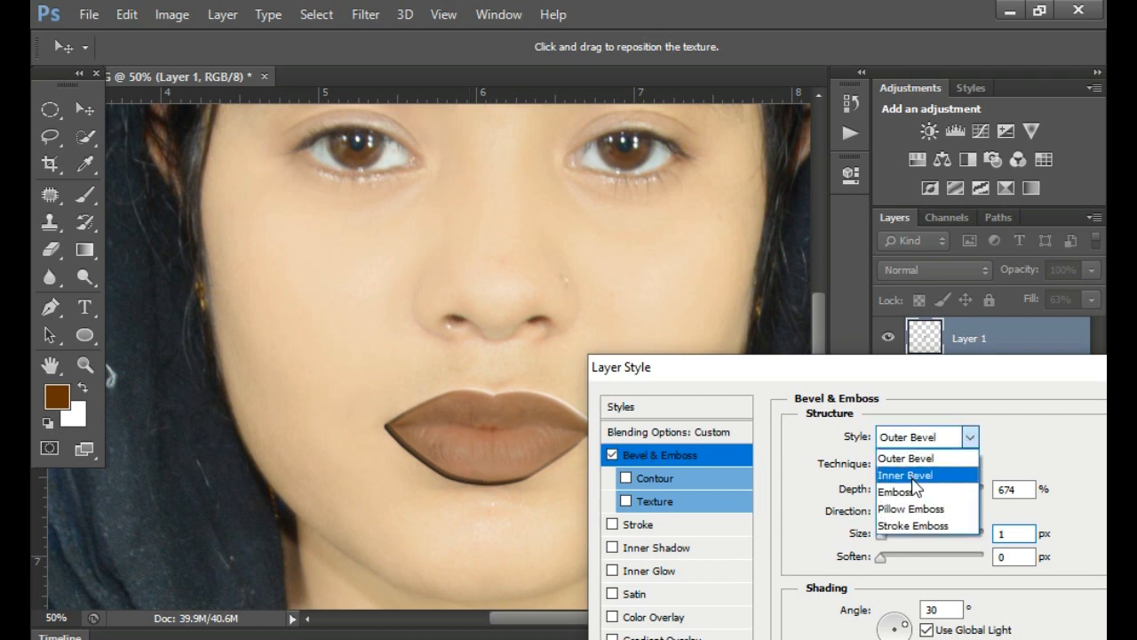
left_click(923, 478)
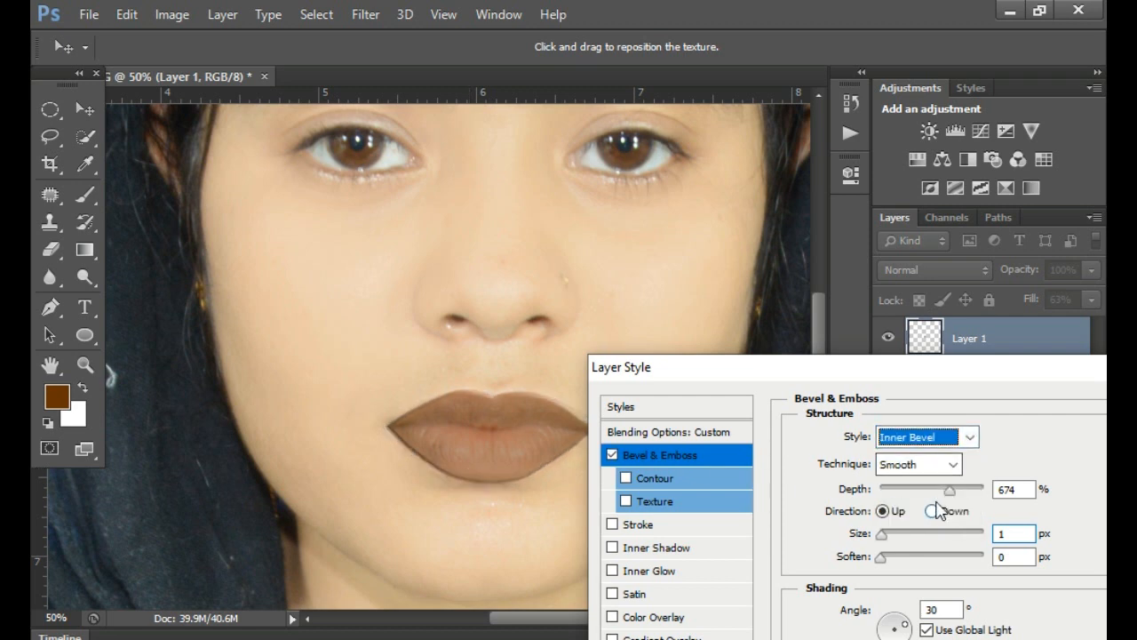
- Set the Bevel & Emboss size to 32 px and the depth to 1%, and apply the layer style
left_click_drag(950, 490, 889, 494)
left_click_drag(883, 534, 902, 537)
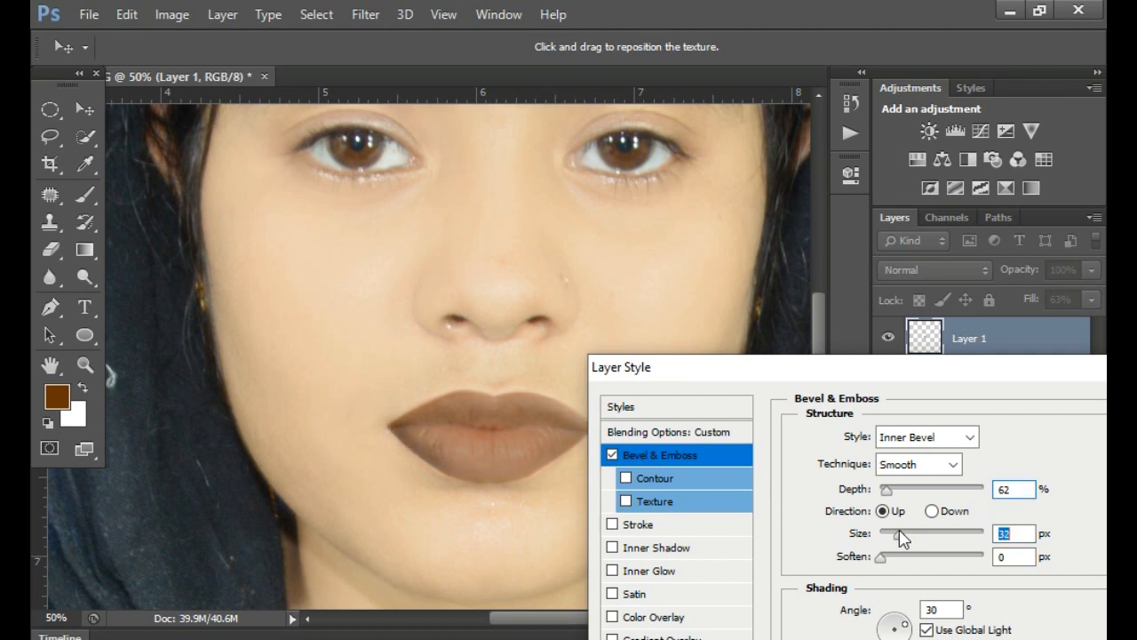
left_click_drag(955, 367, 811, 525)
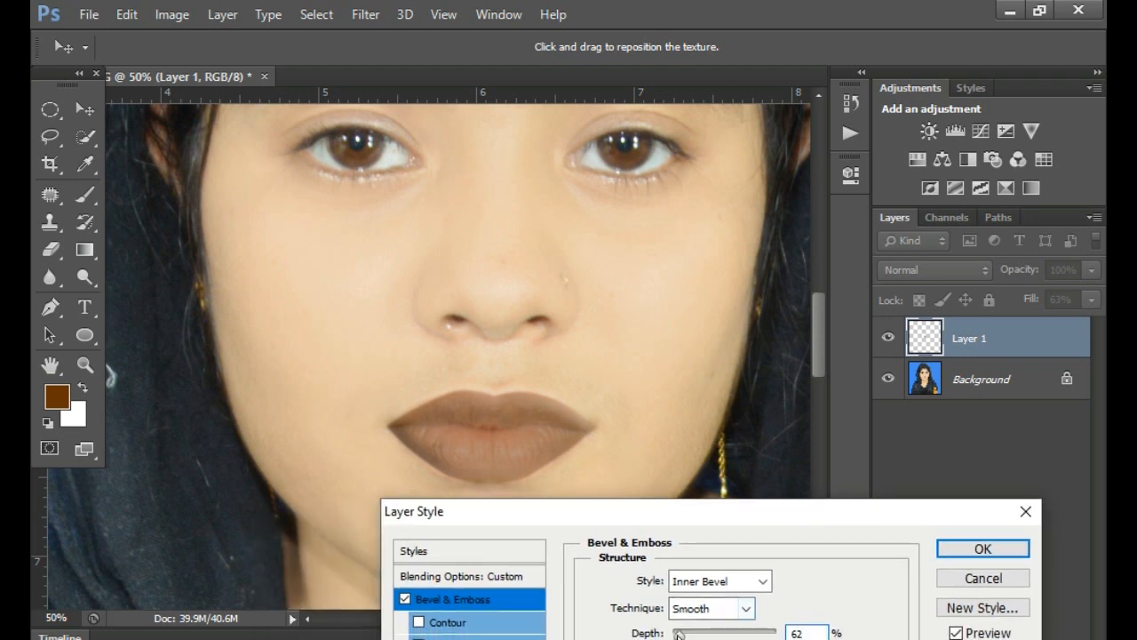
left_click_drag(683, 634, 674, 635)
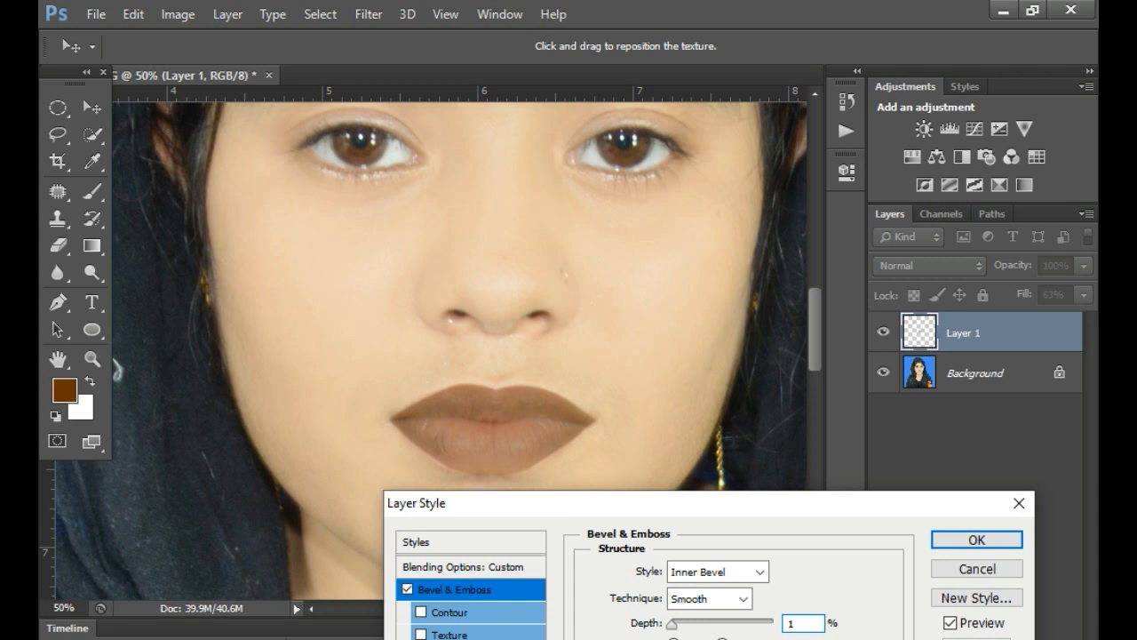
left_click(972, 538)
- Duplicate the lip colour on Layer 1 and move the copy up over the nose
left_click(480, 445)
left_click(480, 444)
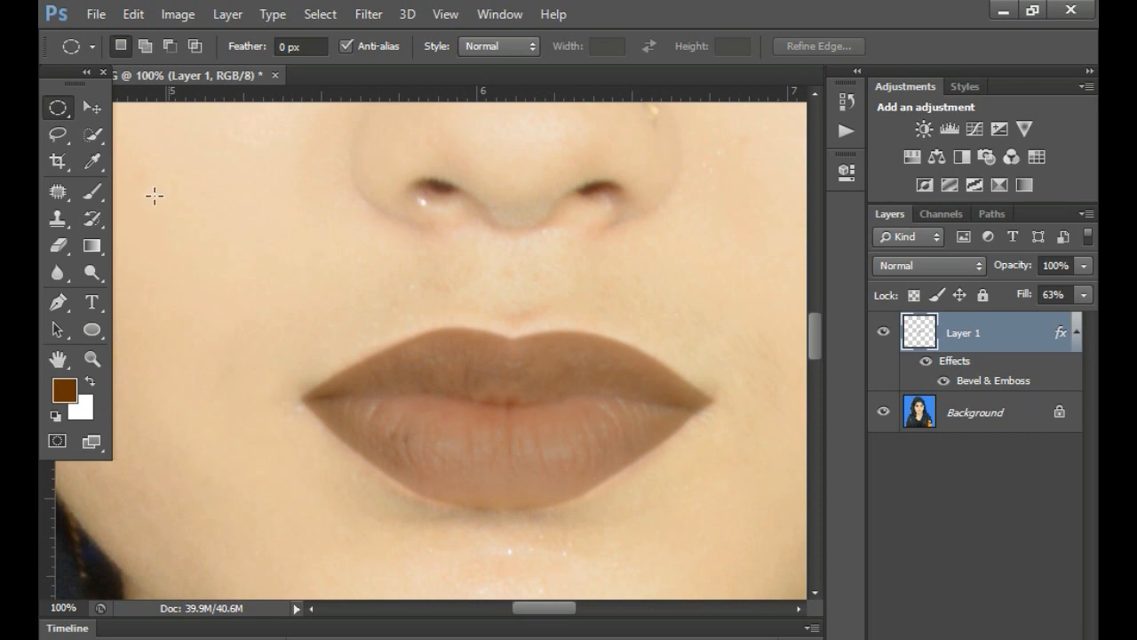
left_click(97, 109)
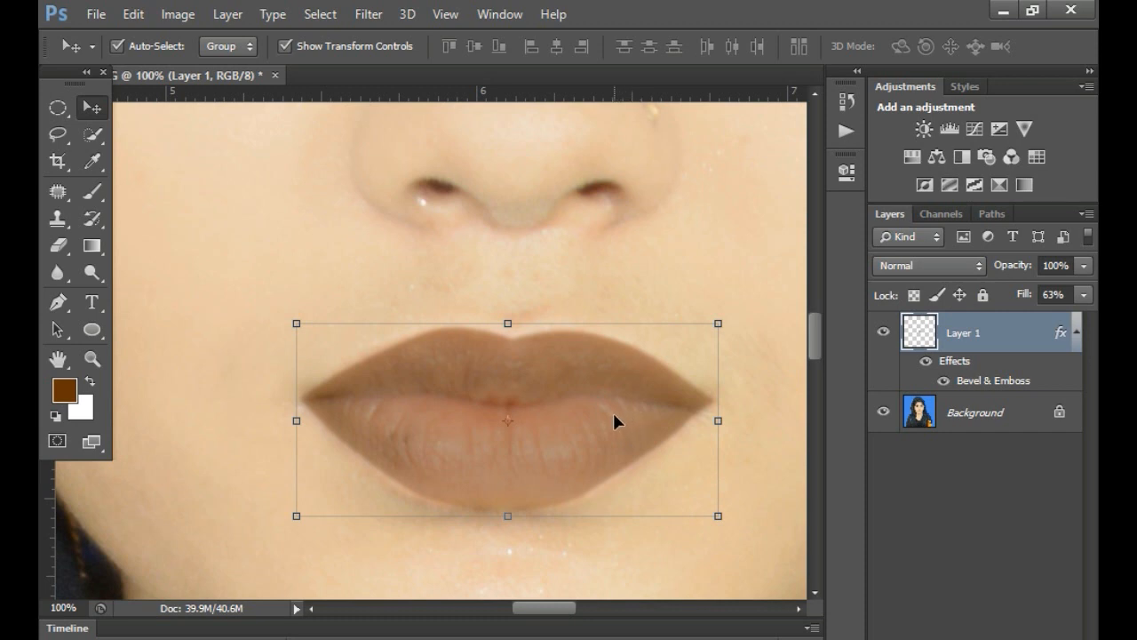
key("ctrl+j")
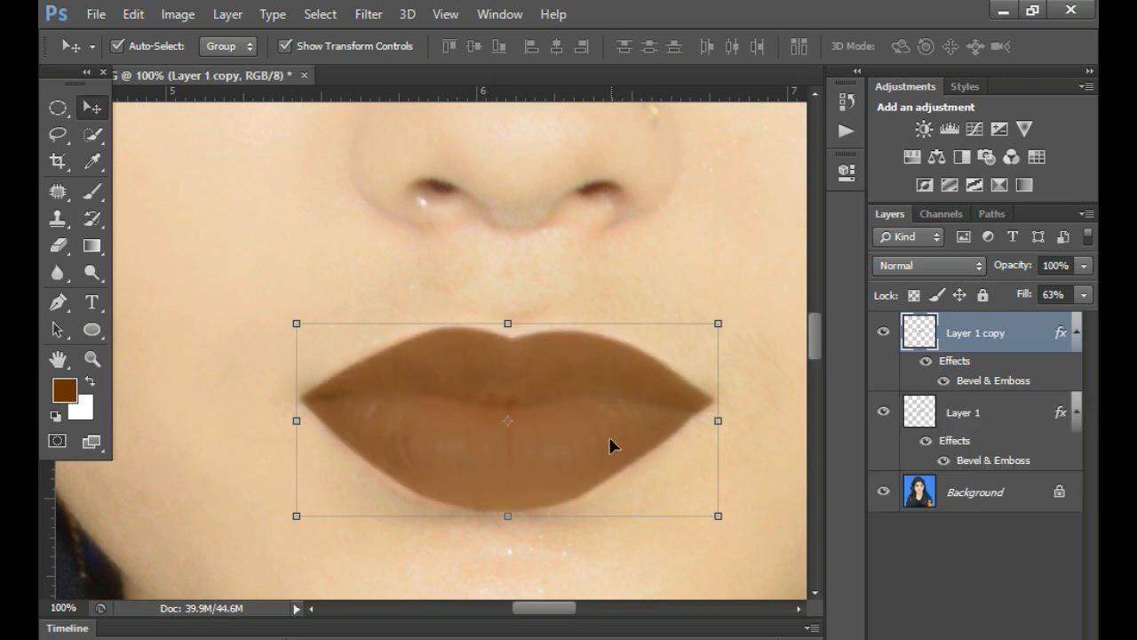
left_click_drag(569, 393, 551, 187)
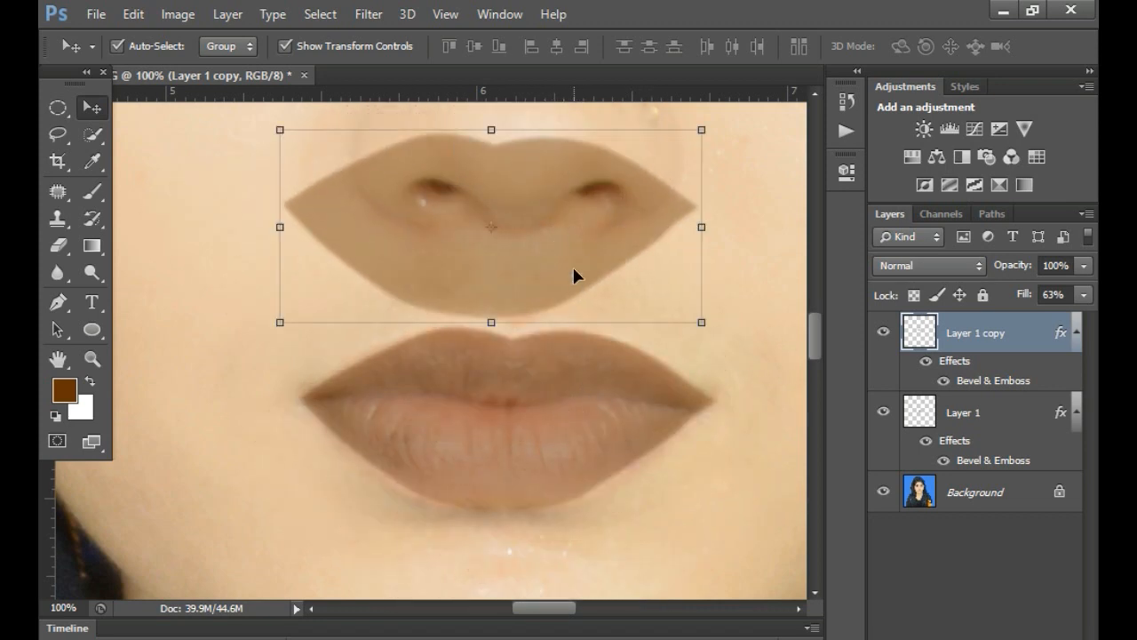
- Try another placement of the lip copy over the nose, and put it back over the lips
left_click(977, 414)
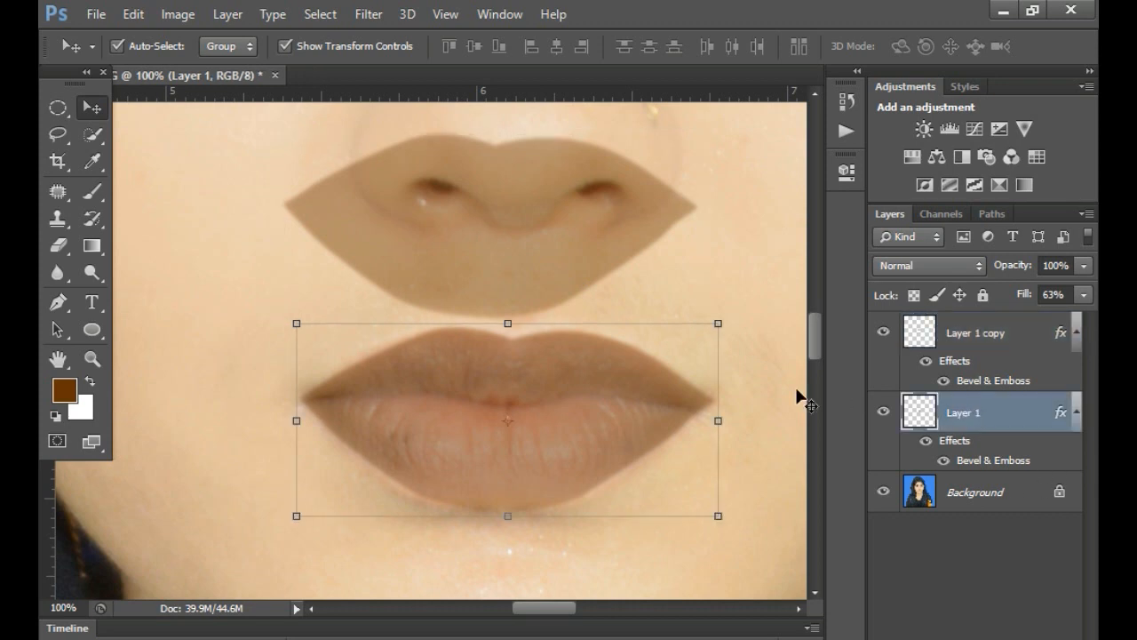
left_click(582, 221)
key("ctrl+alt+z")
left_click_drag(530, 370, 579, 147)
mouse_move(537, 400)
left_mouse_down()
mouse_move(655, 366)
mouse_move(648, 305)
mouse_move(404, 454)
mouse_move(632, 452)
mouse_move(526, 402)
left_mouse_up()
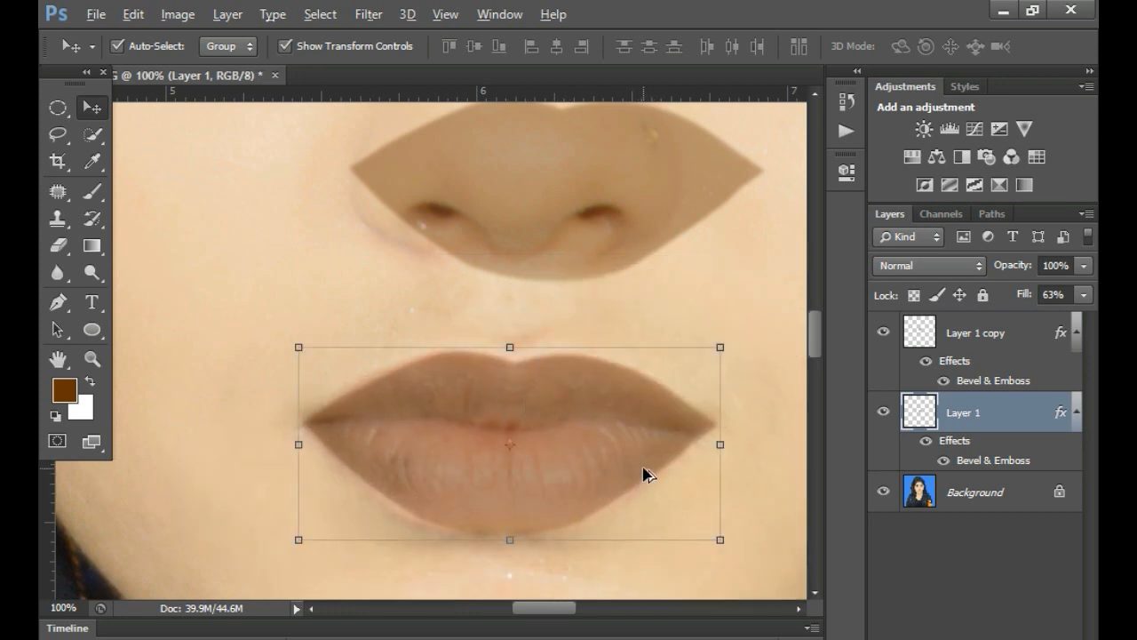
key("alt+bracketright")
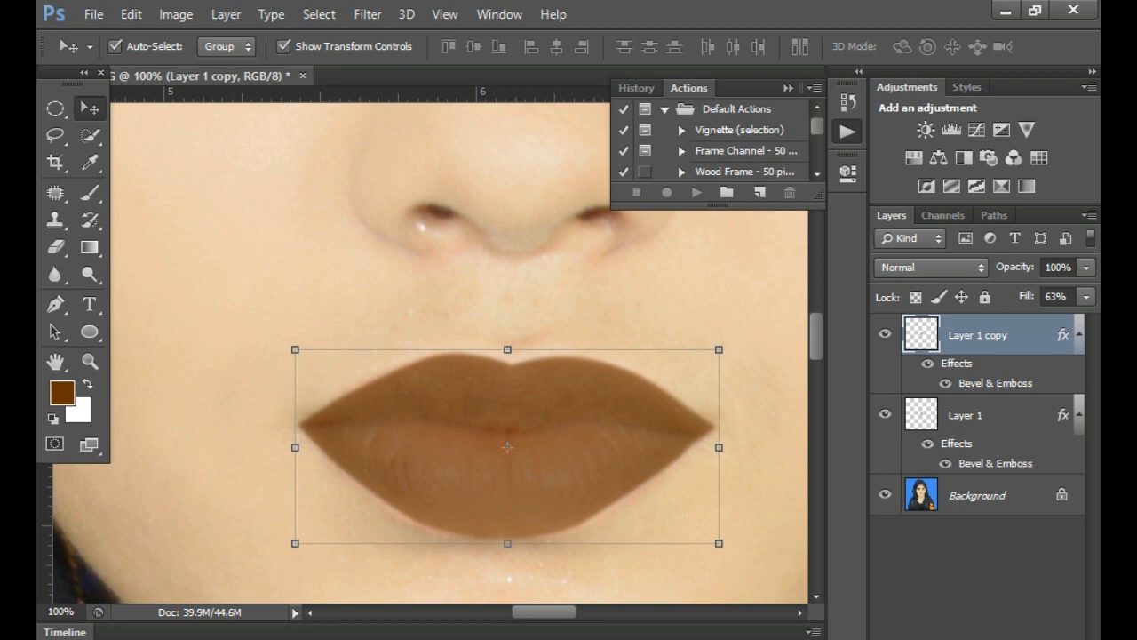
- Compare the lips with Layer 1 copy hidden and shown, and delete that copy
mouse_move(553, 639)
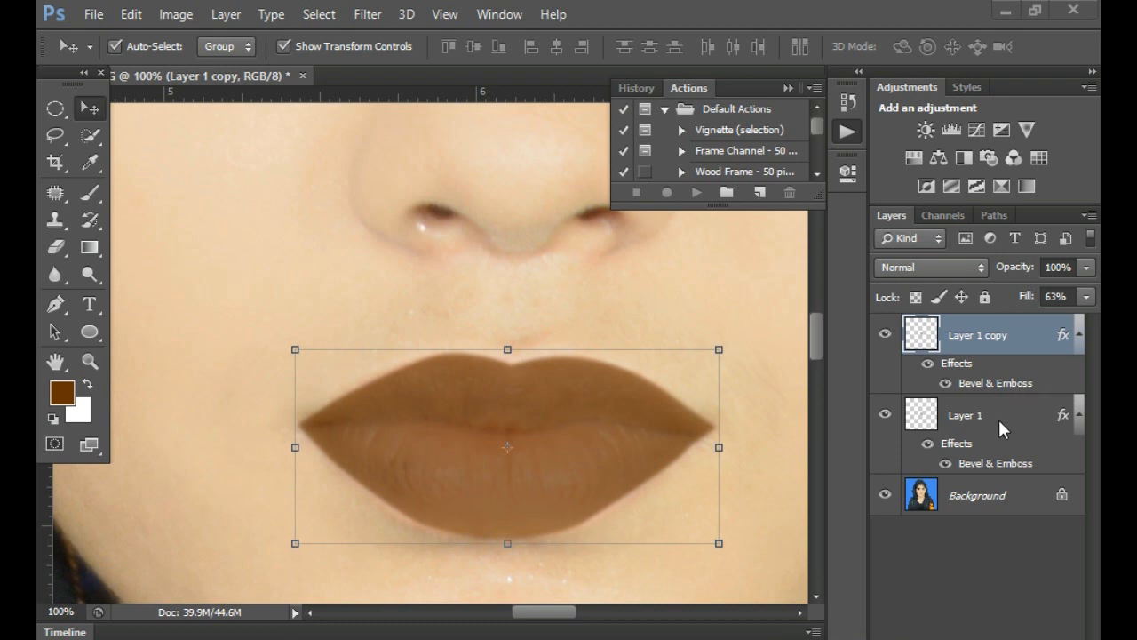
left_click(884, 331)
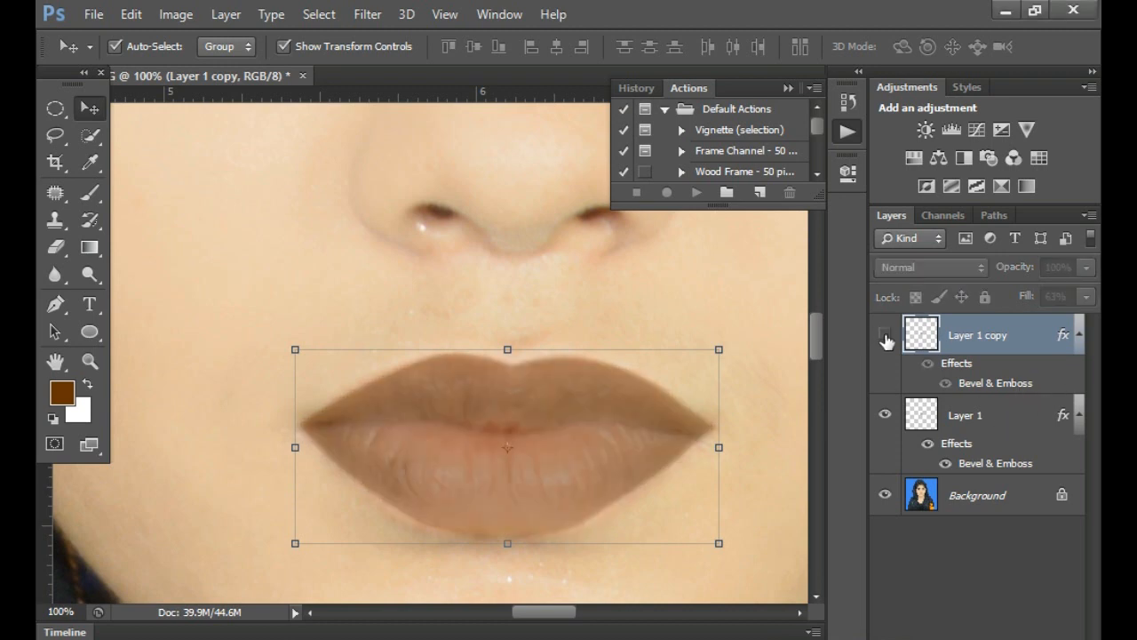
left_click(885, 335)
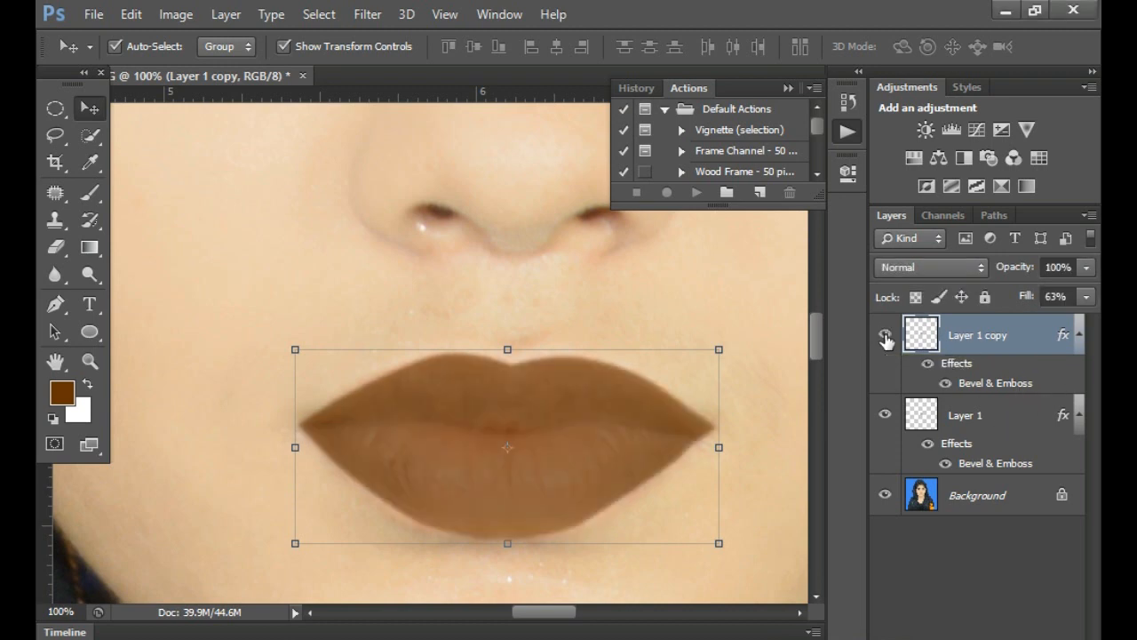
right_click(1031, 339)
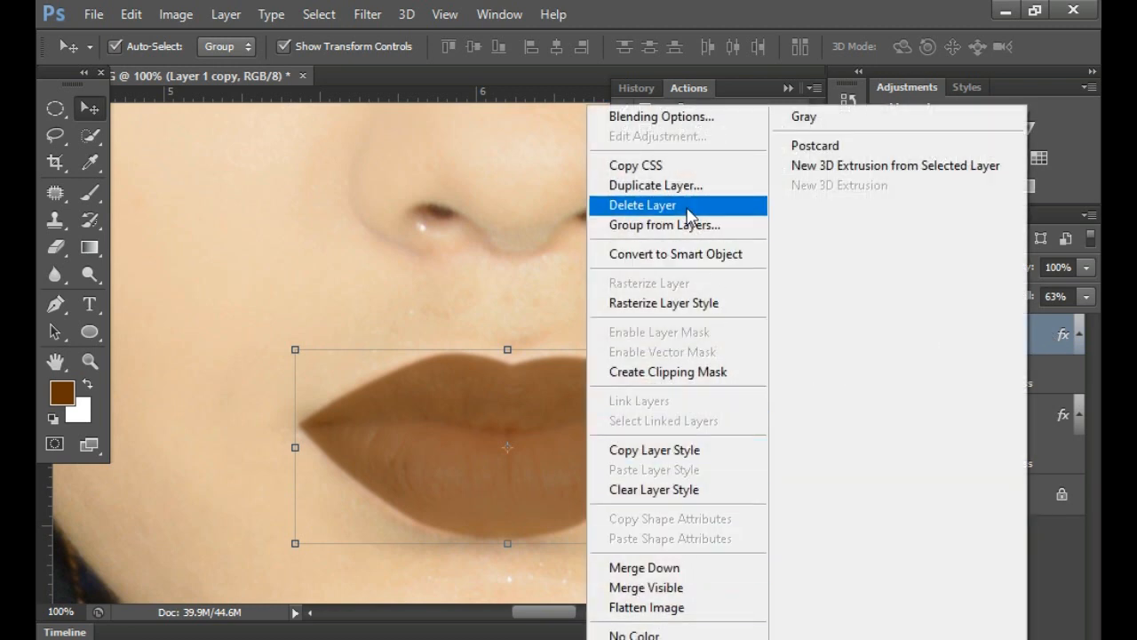
left_click(647, 204)
left_click(516, 310)
- Create a new empty layer above Layer 1 for working on the eyes
scroll(738, 418, "up", 5)
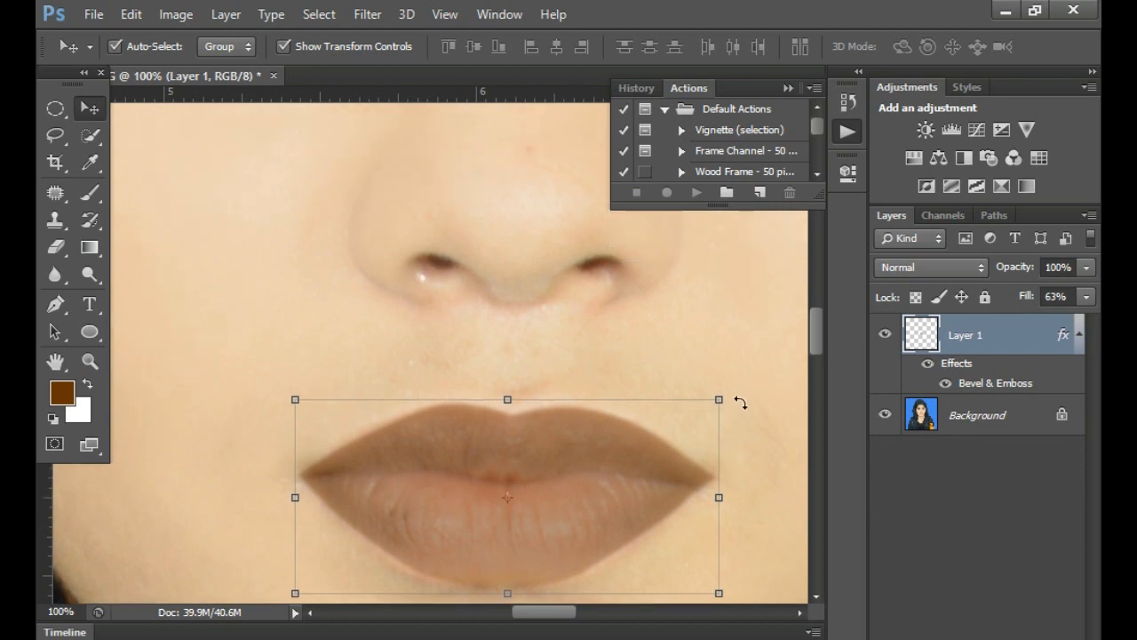
scroll(658, 388, "up", 4)
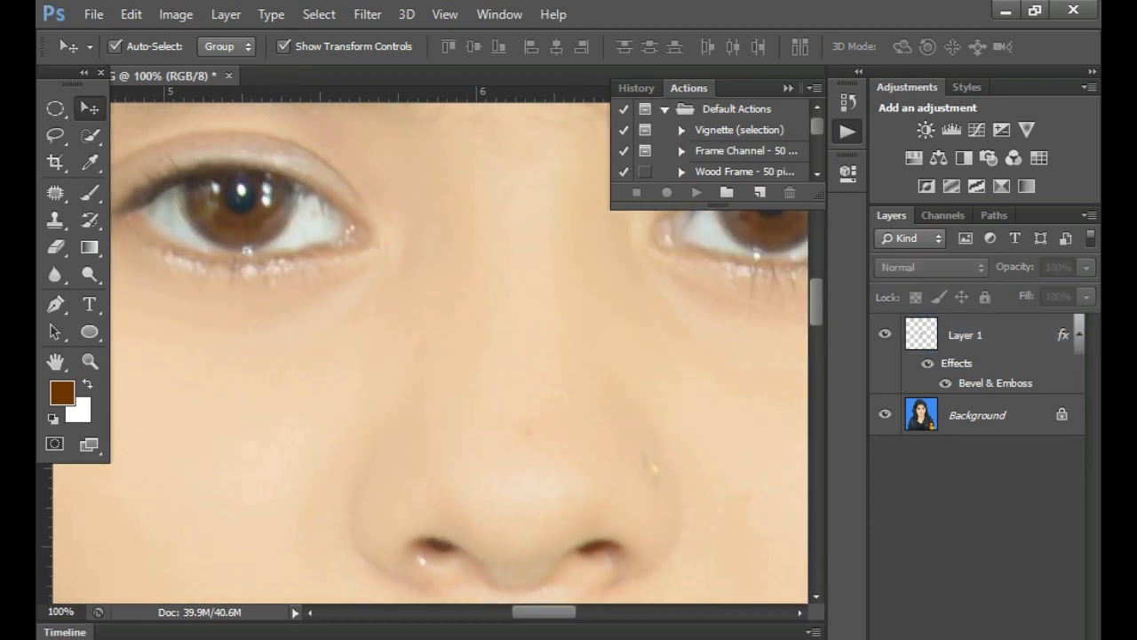
key("ctrl+shift+alt+n")
scroll(635, 423, "up", 2)
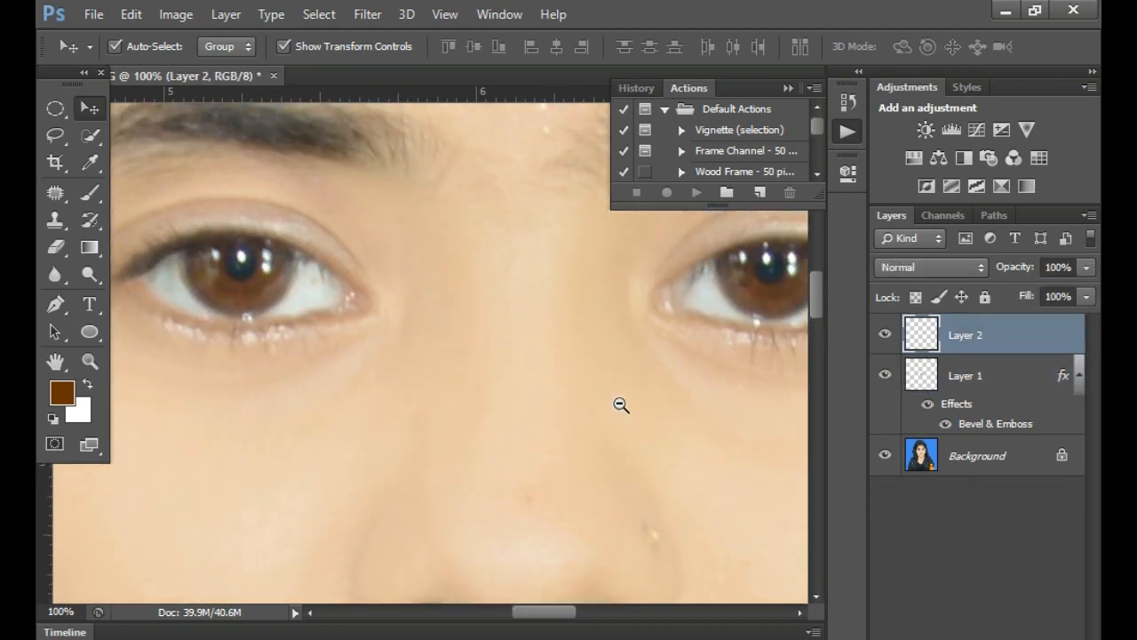
left_click(621, 405, "alt")
left_click_drag(632, 343, 409, 394)
left_click_drag(307, 365, 351, 313)
- Choose the Brush tool and set the foreground colour to black
left_click(89, 189)
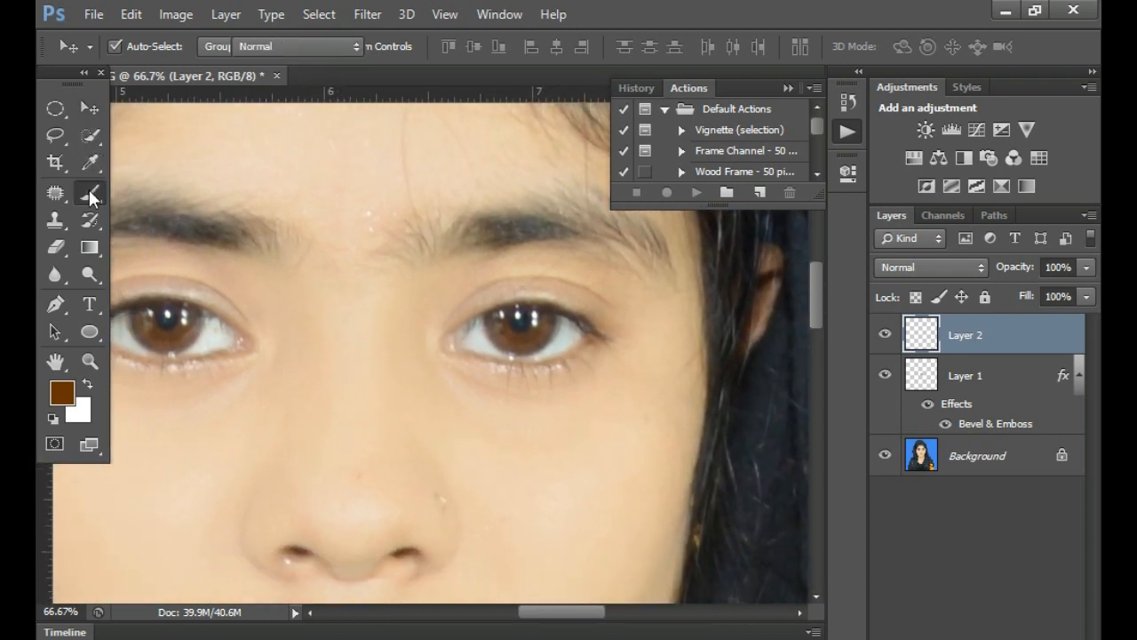
right_click(89, 189)
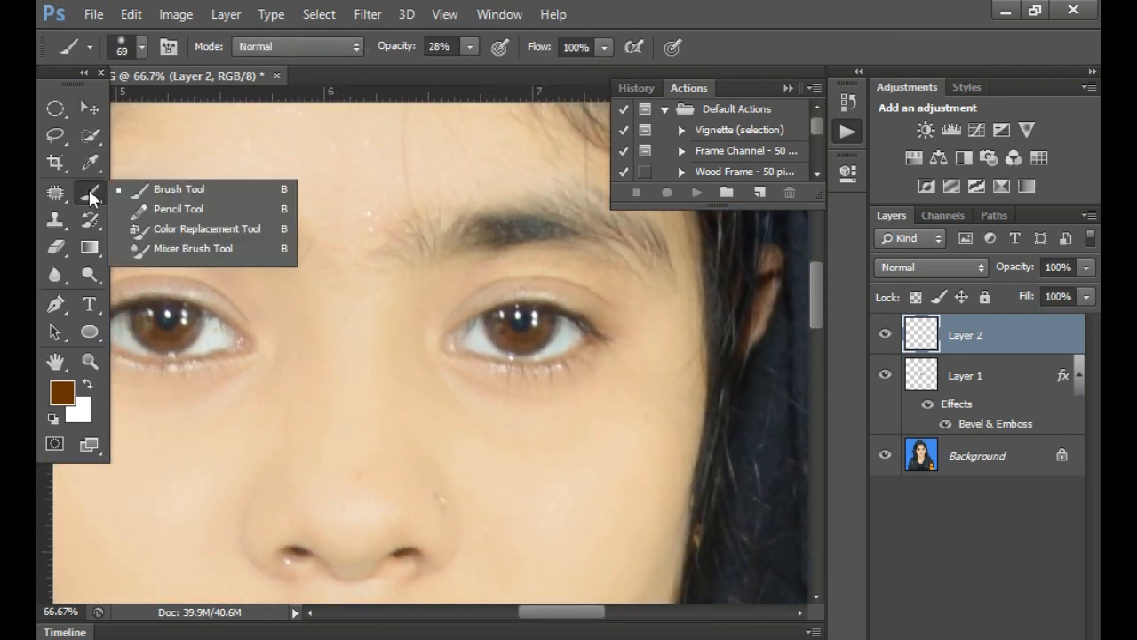
left_click(177, 191)
left_click(62, 394)
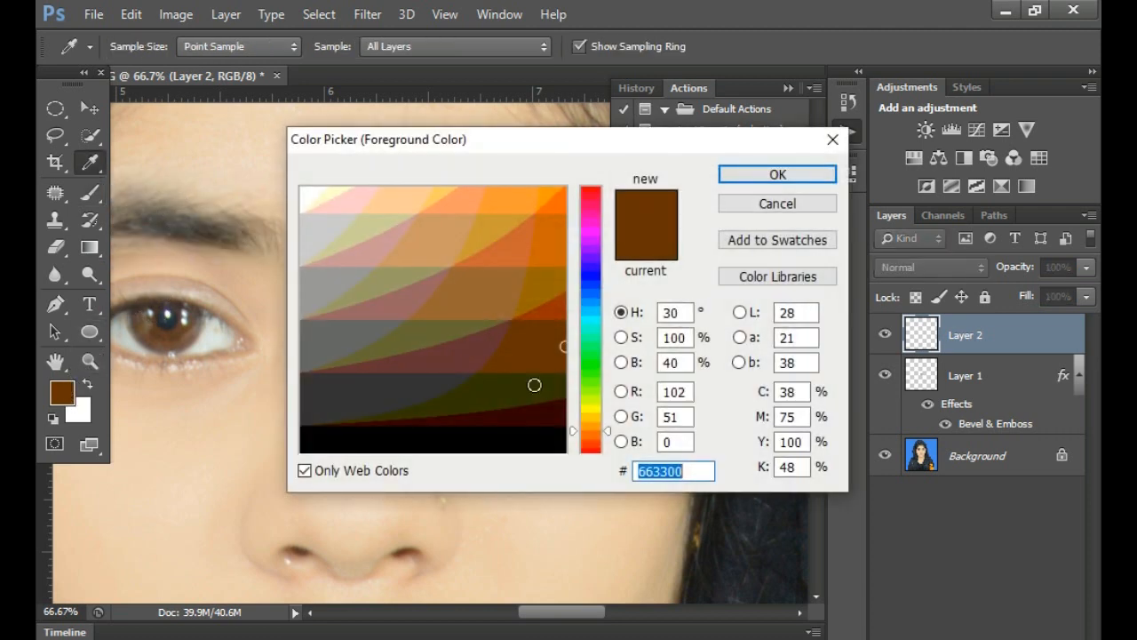
type("000000")
left_click(777, 175)
- Undo a test stroke below the eye and reduce the brush size to 17 px with 0% hardness
mouse_move(413, 436)
left_mouse_down()
mouse_move(524, 444)
mouse_move(595, 421)
left_mouse_up()
key("ctrl+z")
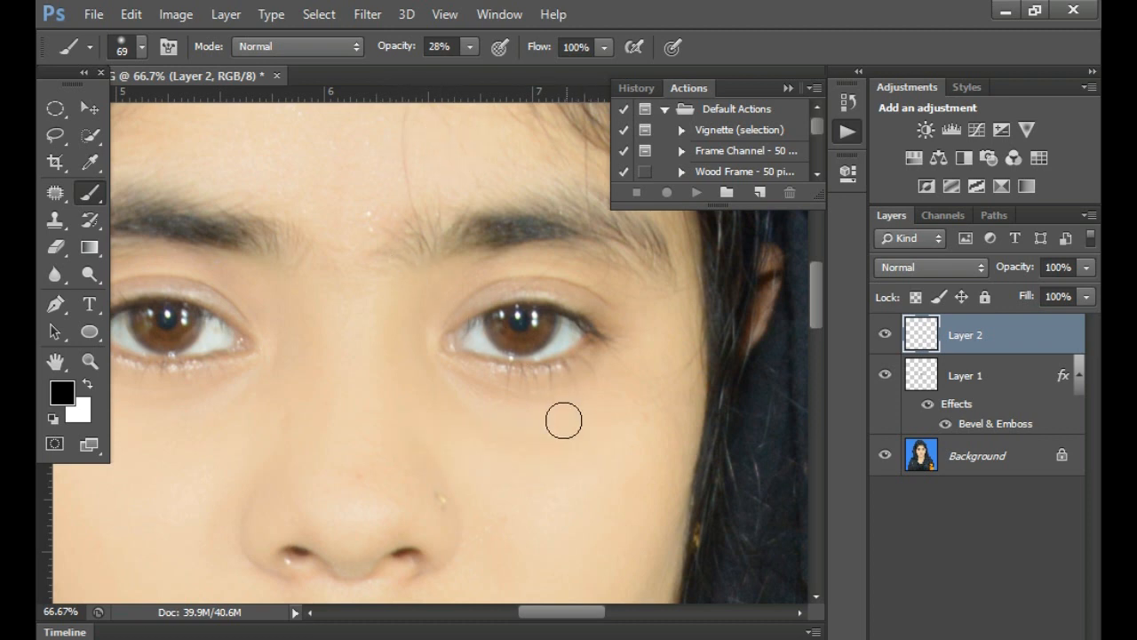
right_click(566, 421)
left_click_drag(651, 478, 604, 480)
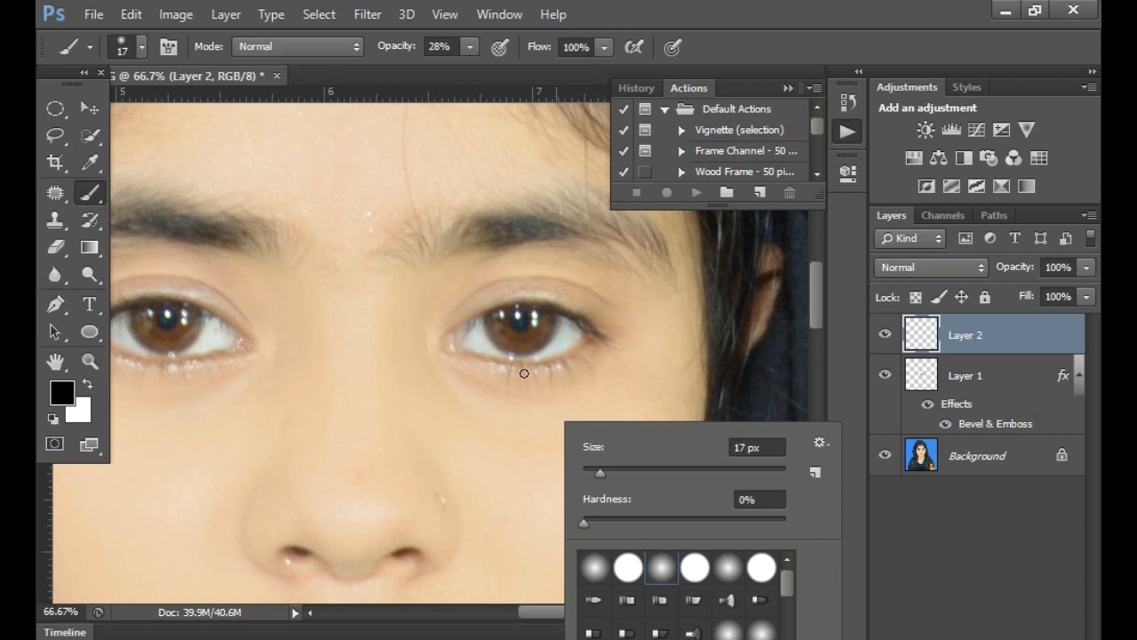
key("Escape")
scroll(524, 373, "up", 2)
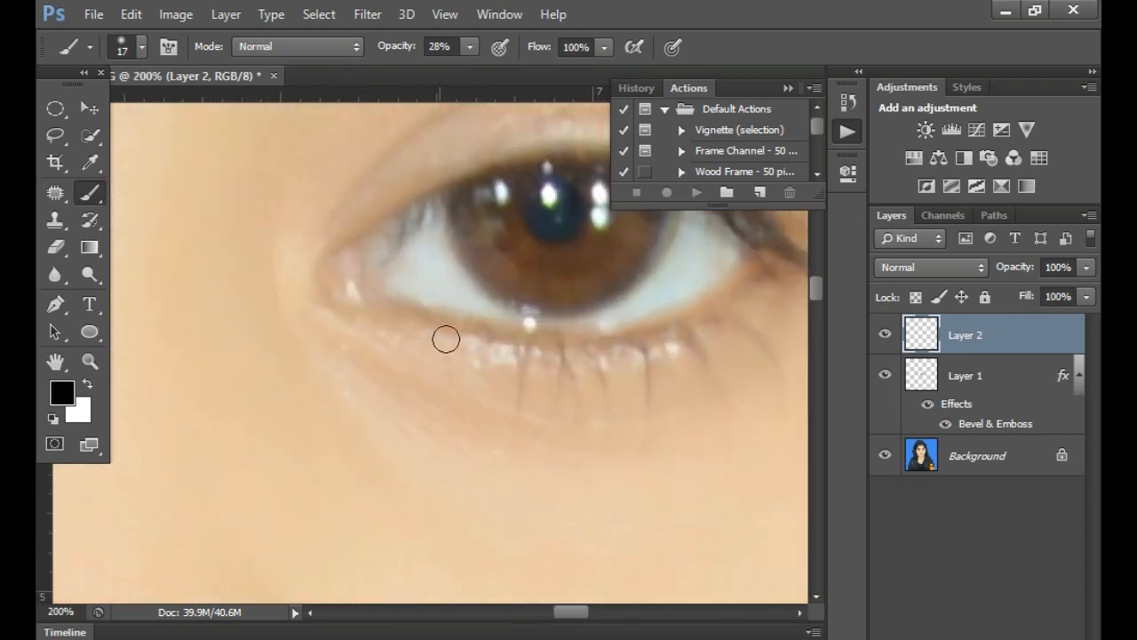
scroll(446, 339, "down", 1)
mouse_move(344, 350)
left_mouse_down()
mouse_move(464, 372)
mouse_move(558, 337)
left_mouse_up()
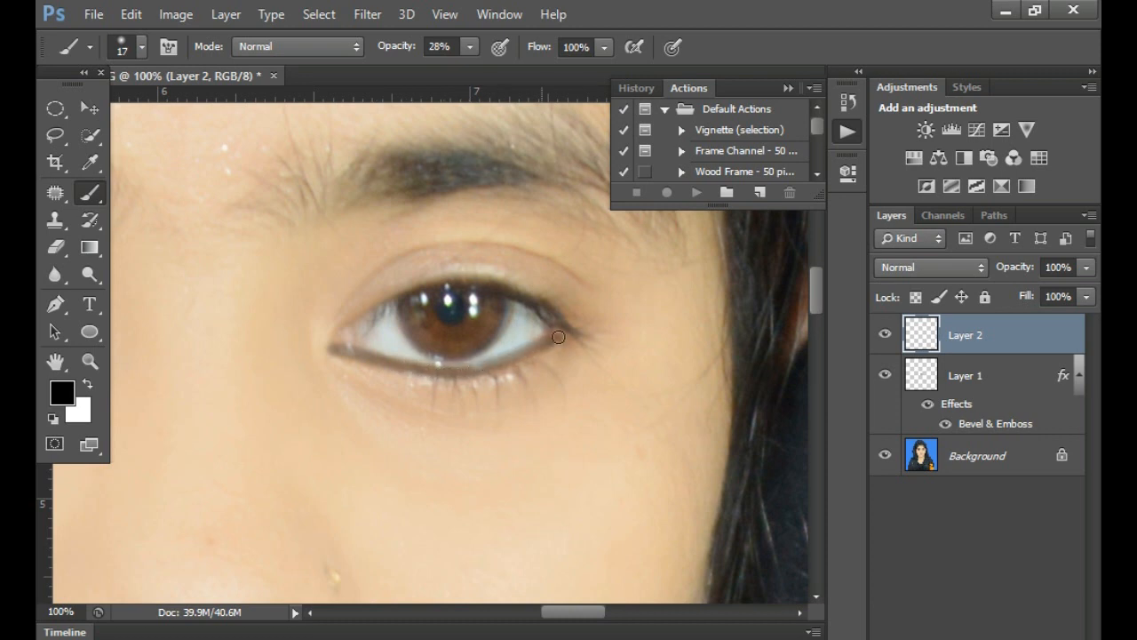
key("ctrl+z")
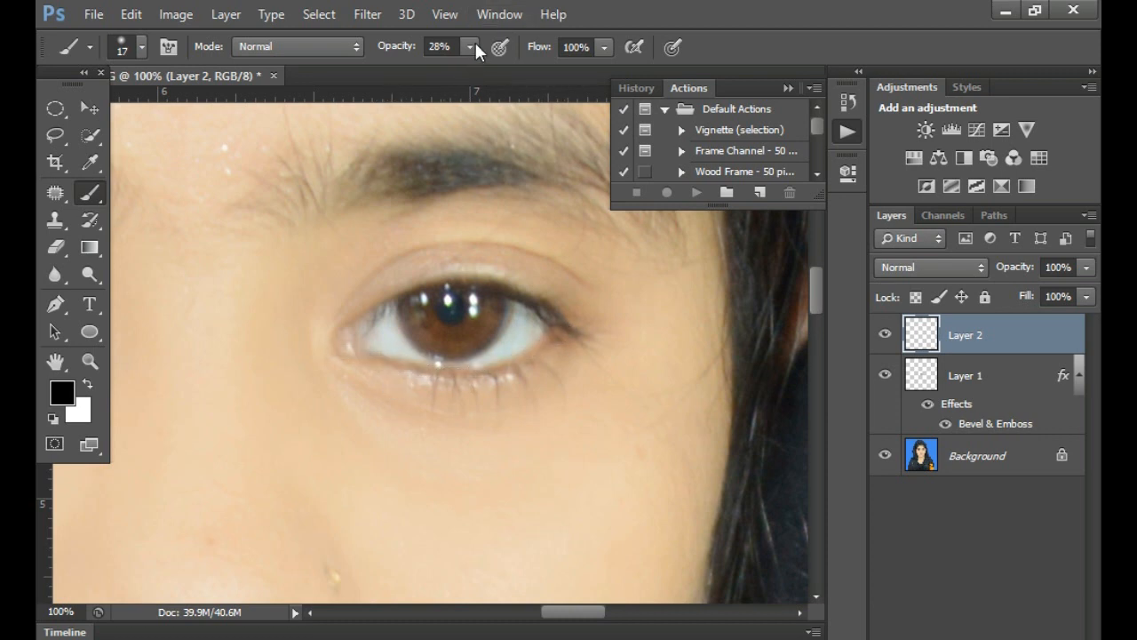
- Set the brush opacity to 76% and paint black eyeliner along the lower and upper lids of this eye
left_click(473, 45)
left_click_drag(495, 71, 523, 71)
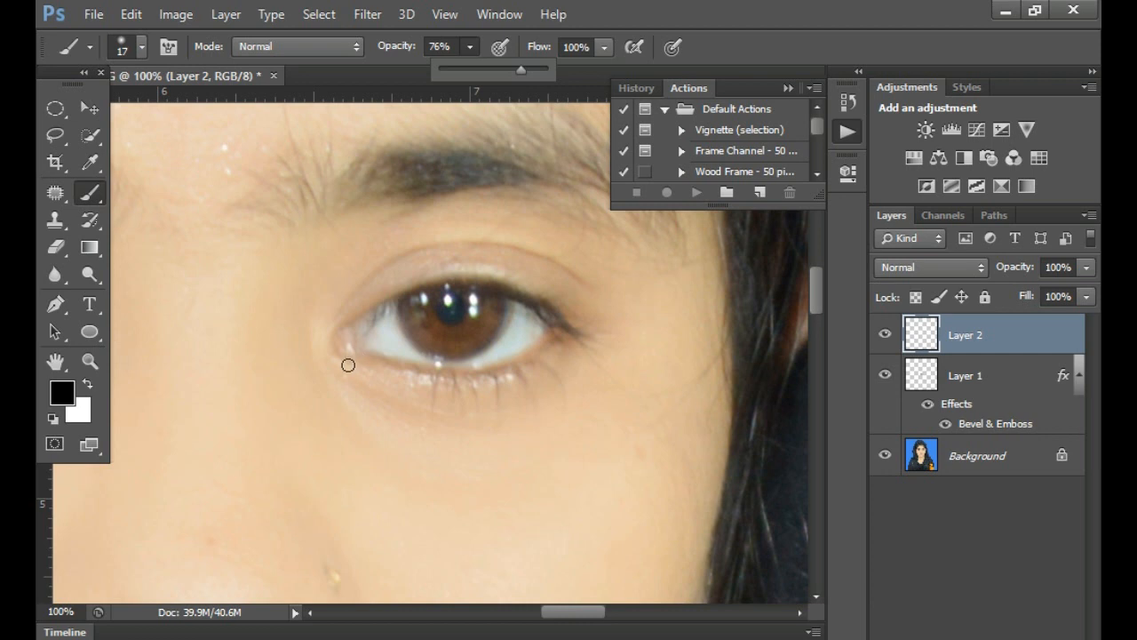
mouse_move(336, 354)
left_mouse_down()
mouse_move(459, 374)
mouse_move(528, 356)
mouse_move(570, 329)
left_mouse_up()
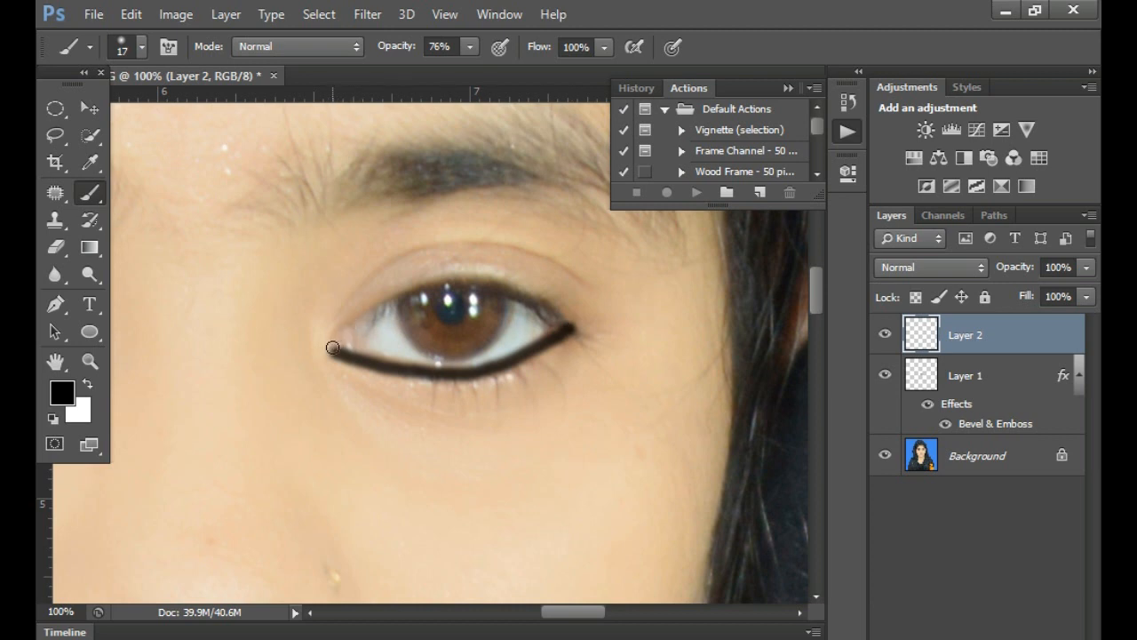
mouse_move(336, 338)
left_mouse_down()
mouse_move(415, 294)
mouse_move(467, 282)
mouse_move(504, 286)
mouse_move(587, 331)
left_mouse_up()
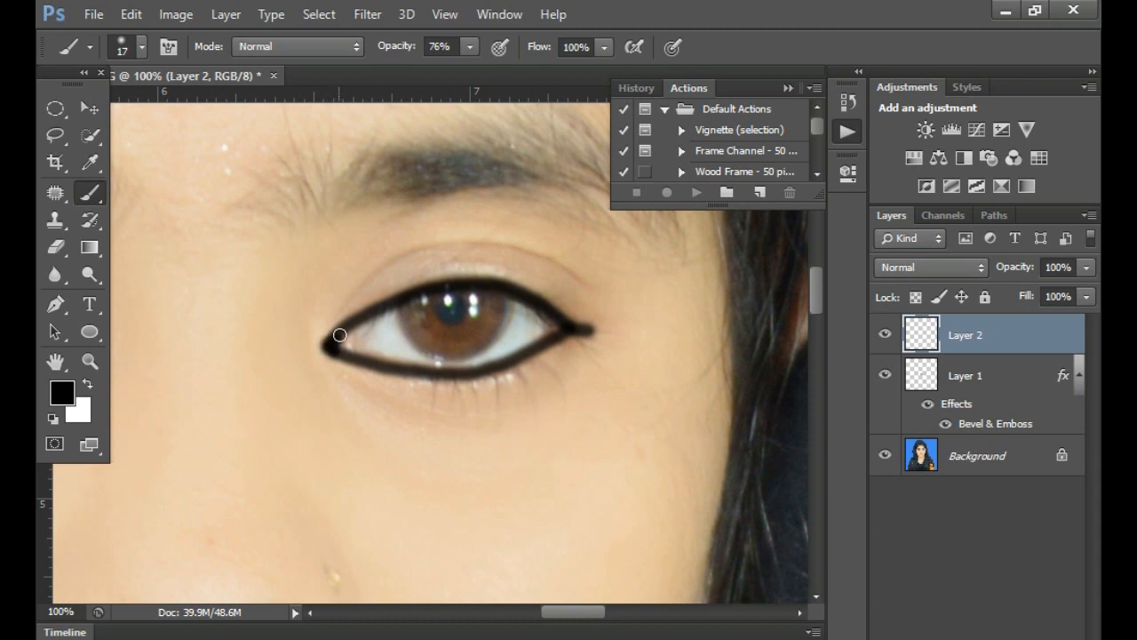
- Paint matching black eyeliner around the upper and lower lids of the other eye
left_click(431, 384, "alt")
left_click(513, 409, "alt")
left_click_drag(268, 427, 515, 408)
left_click(510, 348, "ctrl")
left_click(511, 347, "ctrl")
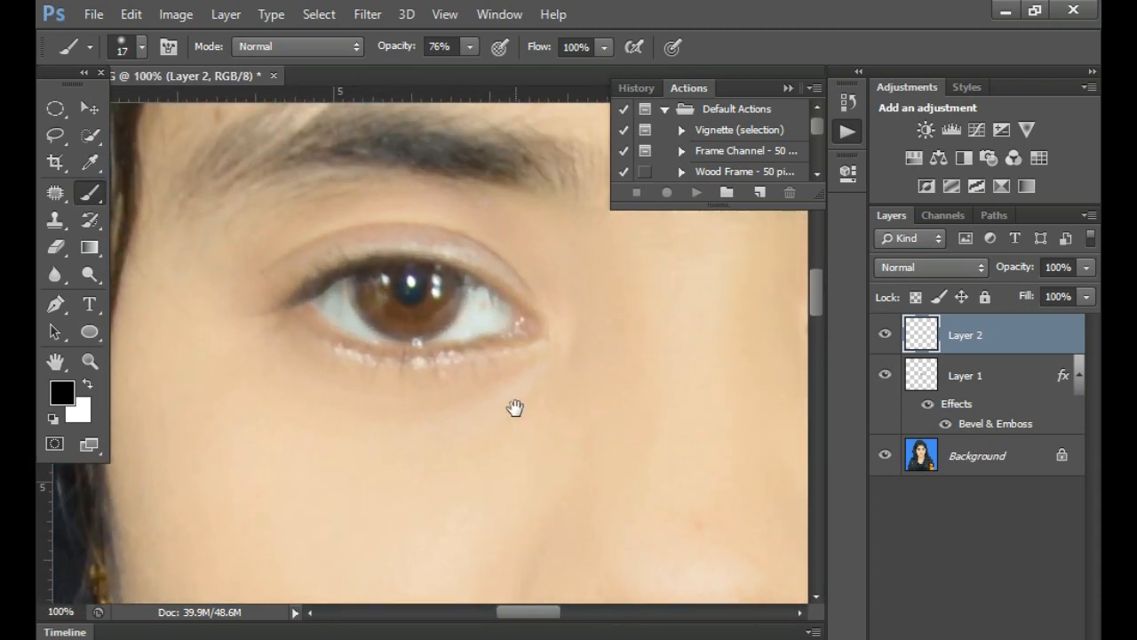
left_click_drag(538, 336, 402, 359)
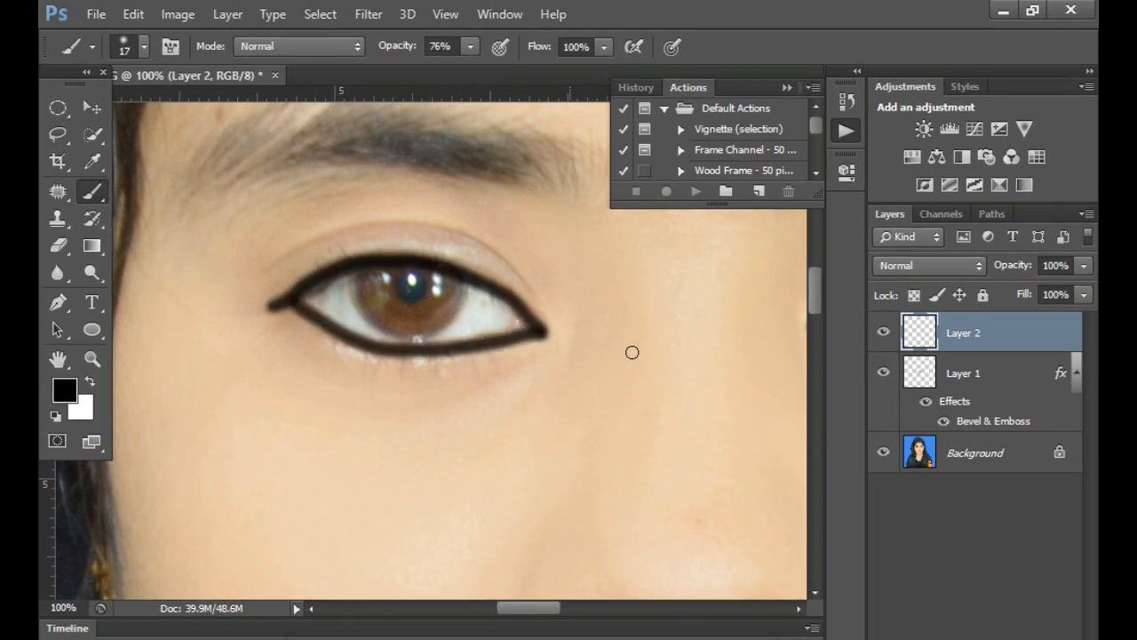
- Lower Layer 2's fill to 75% to soften the eyeliner on both eyes
left_click(1084, 294)
key("ctrl+minus")
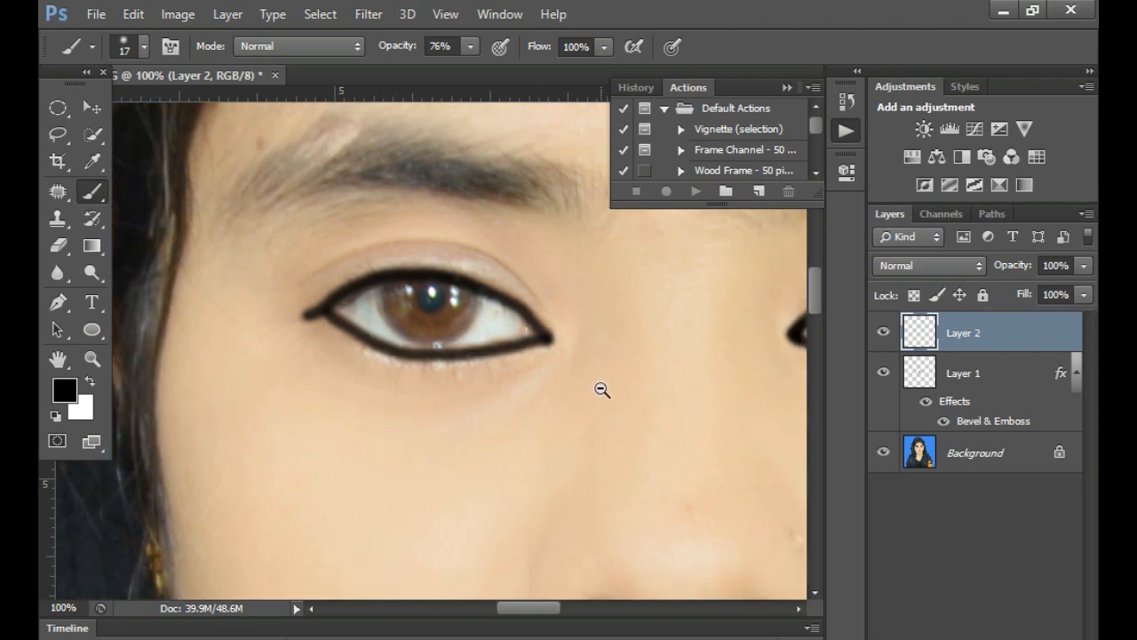
left_click_drag(726, 399, 551, 416)
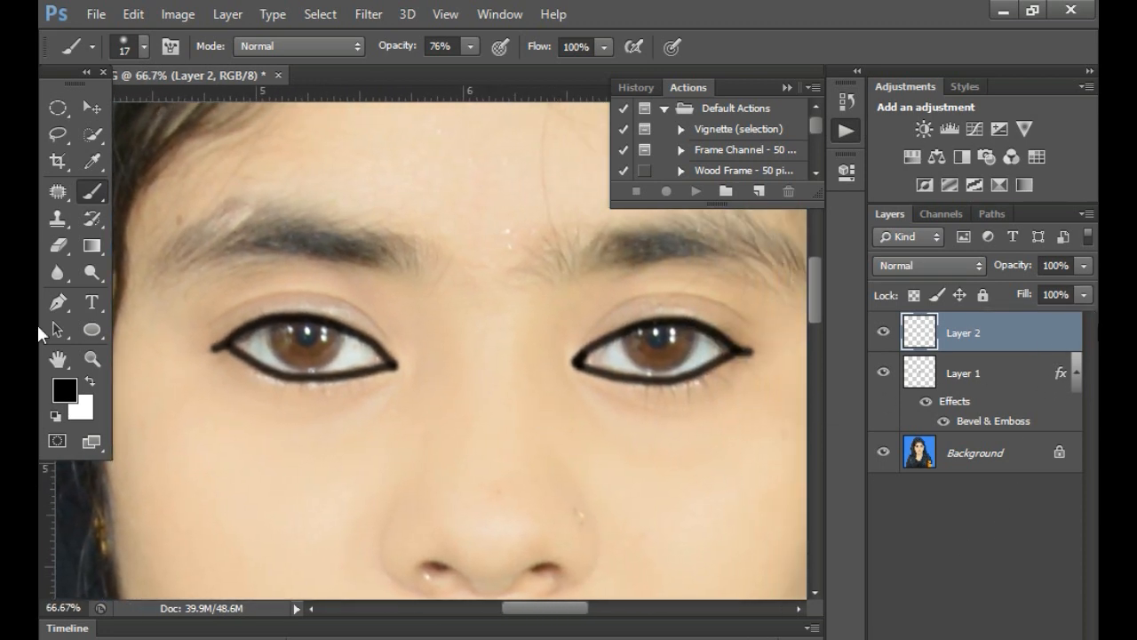
left_click(1084, 295)
mouse_move(1049, 319)
left_mouse_down()
mouse_move(999, 319)
mouse_move(1057, 313)
left_mouse_up()
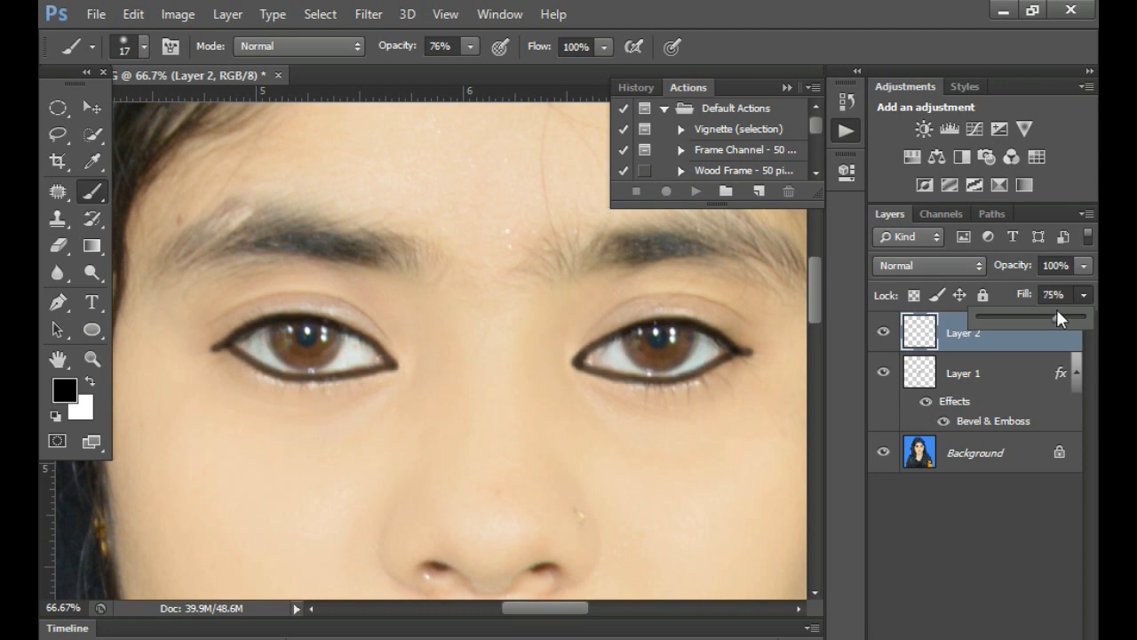
- Apply a Gaussian Blur with a radius of 7.8 pixels to the eyeliner on Layer 2
left_click(367, 14)
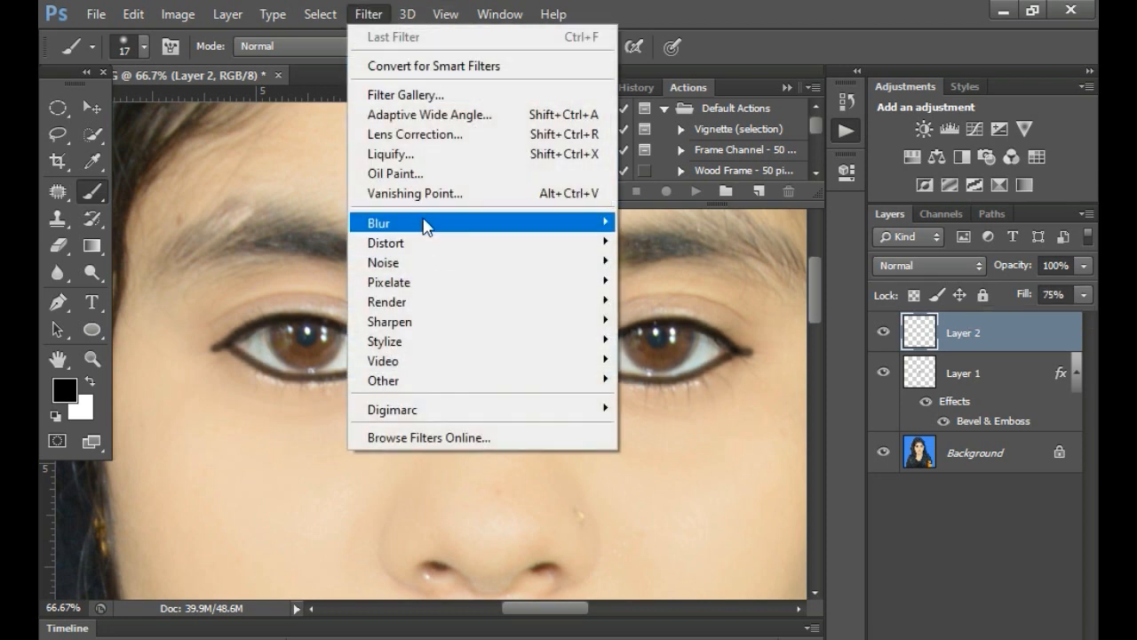
mouse_move(431, 223)
left_click(699, 370)
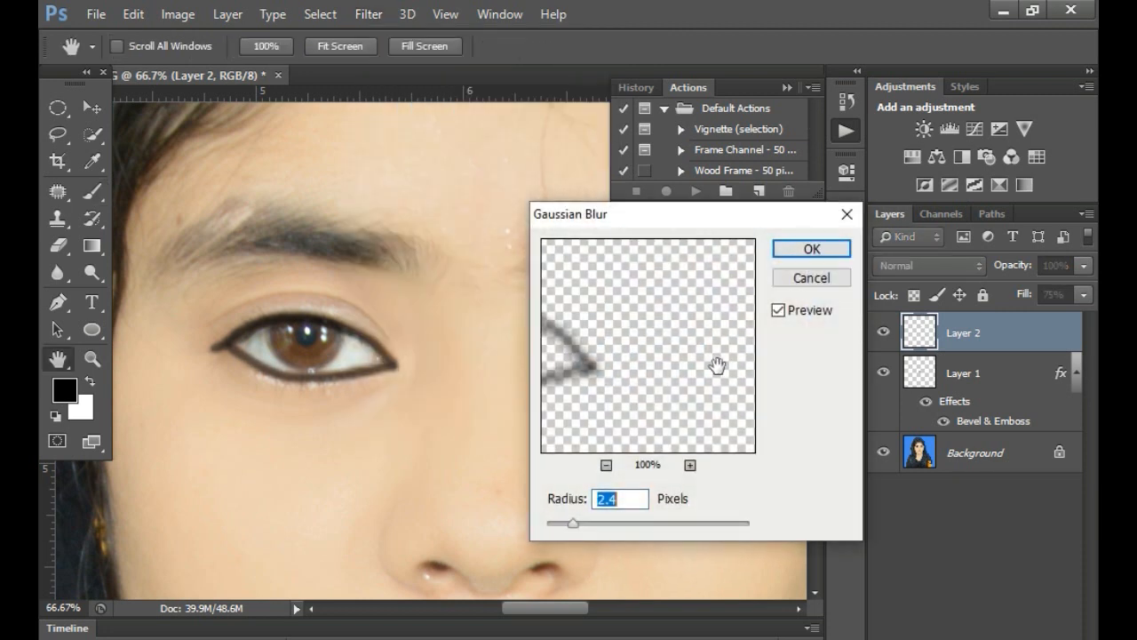
left_click_drag(574, 526, 620, 530)
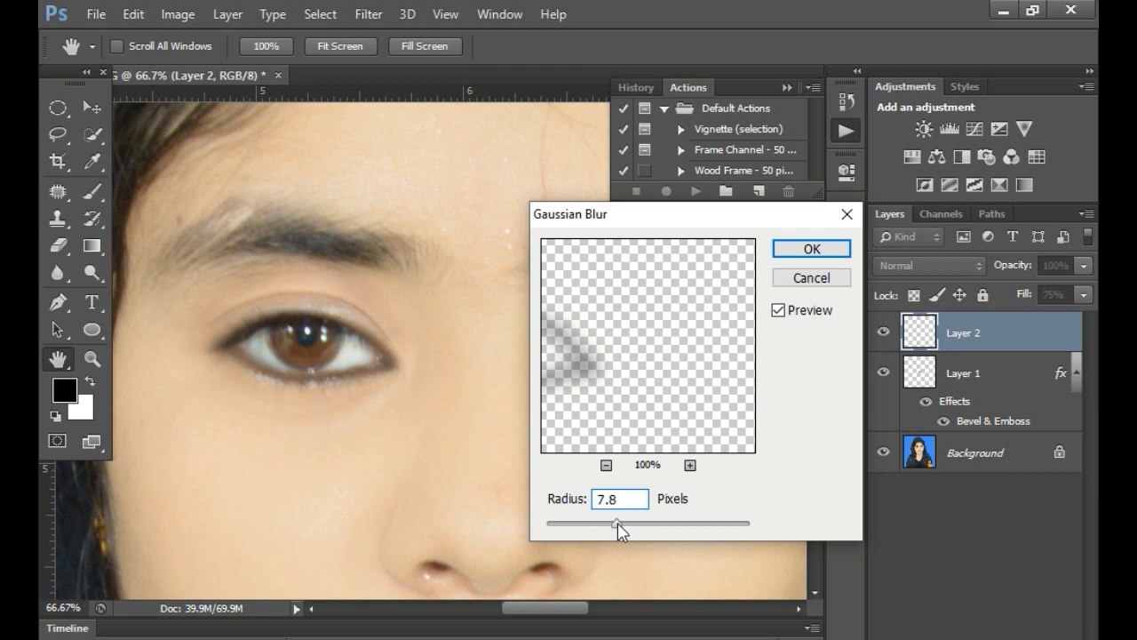
left_click(836, 250)
key("b")
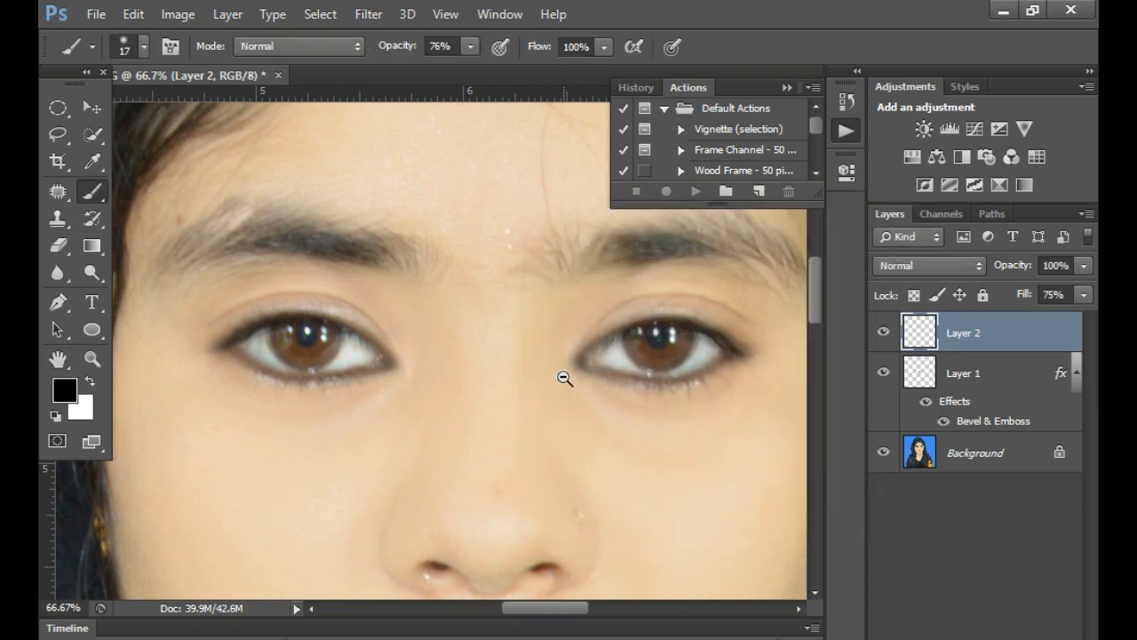
- Reduce the fill of the blurred eyeliner layer, Layer 2, to 50%
left_click(564, 378, "alt")
left_click(565, 378, "alt")
left_click(630, 432, "ctrl")
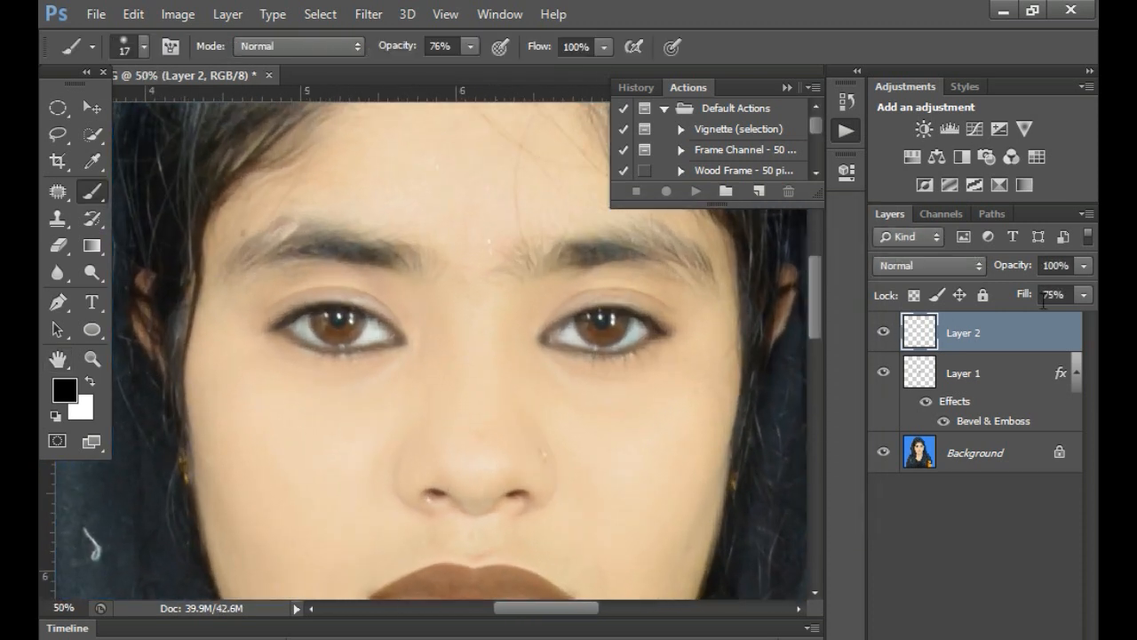
left_click(1085, 295)
left_click_drag(1037, 322, 1036, 323)
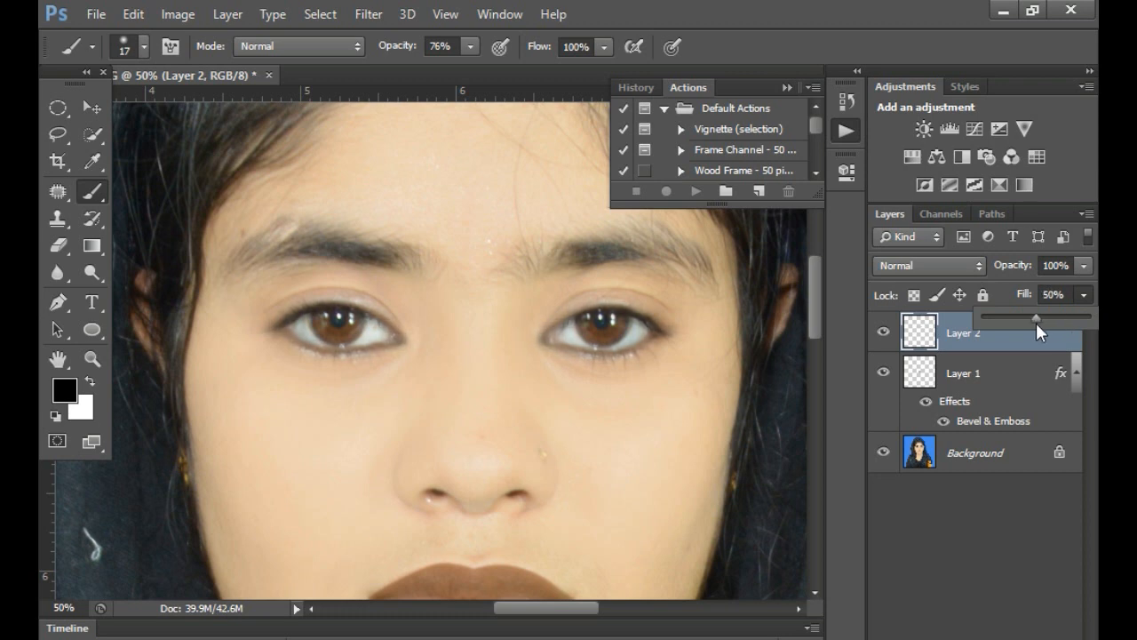
- Nudge the eyeliner layer two steps to the right and one step up with the Move tool
left_click(94, 108)
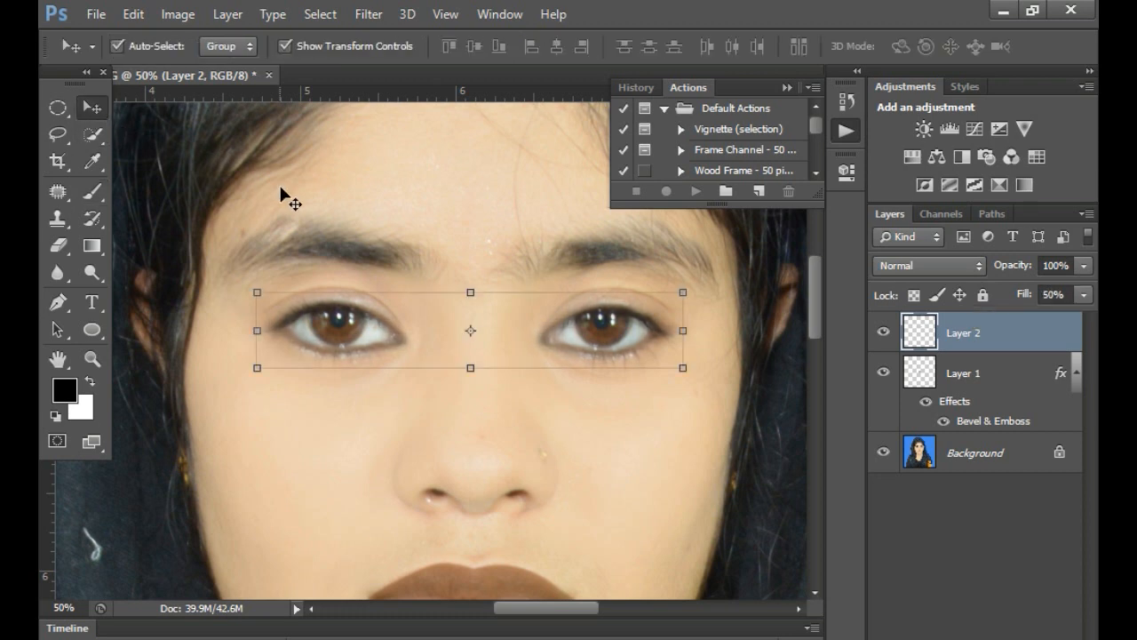
key("Right")
key("Right")
key("Up")
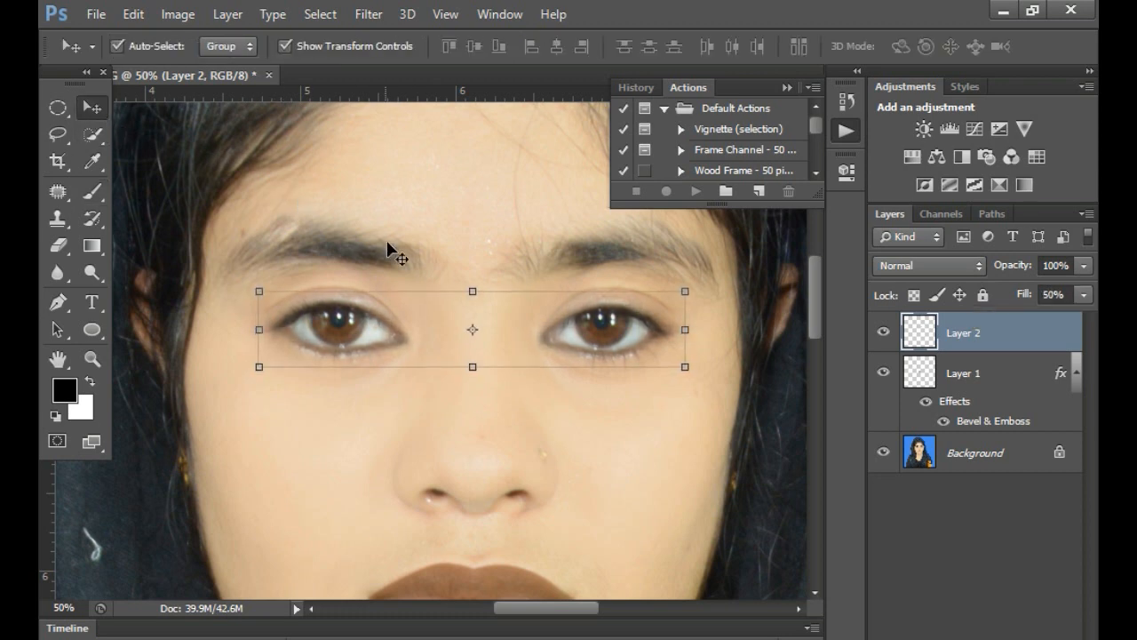
- Examine the eye makeup on the face from close up and from farther away
left_click(629, 477)
left_click(519, 388, "alt")
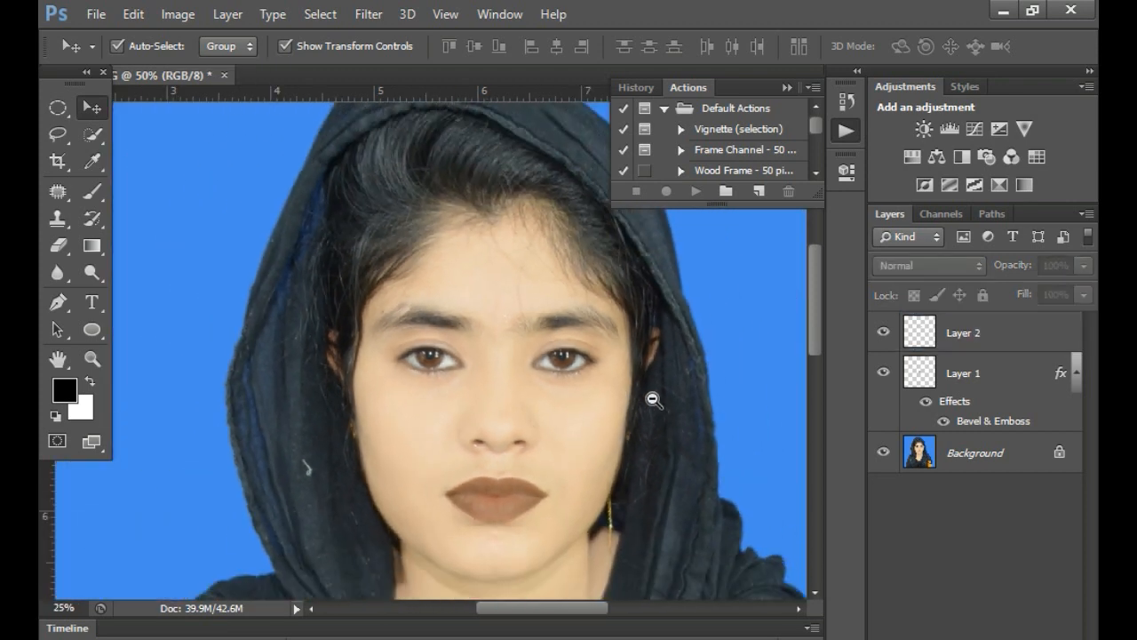
left_click(538, 398, "ctrl")
left_click(540, 400, "ctrl")
left_click(541, 400, "ctrl")
left_click_drag(540, 357, 541, 320)
left_click(536, 387, "alt")
left_click(587, 341, "alt")
left_click_drag(565, 368, 565, 397)
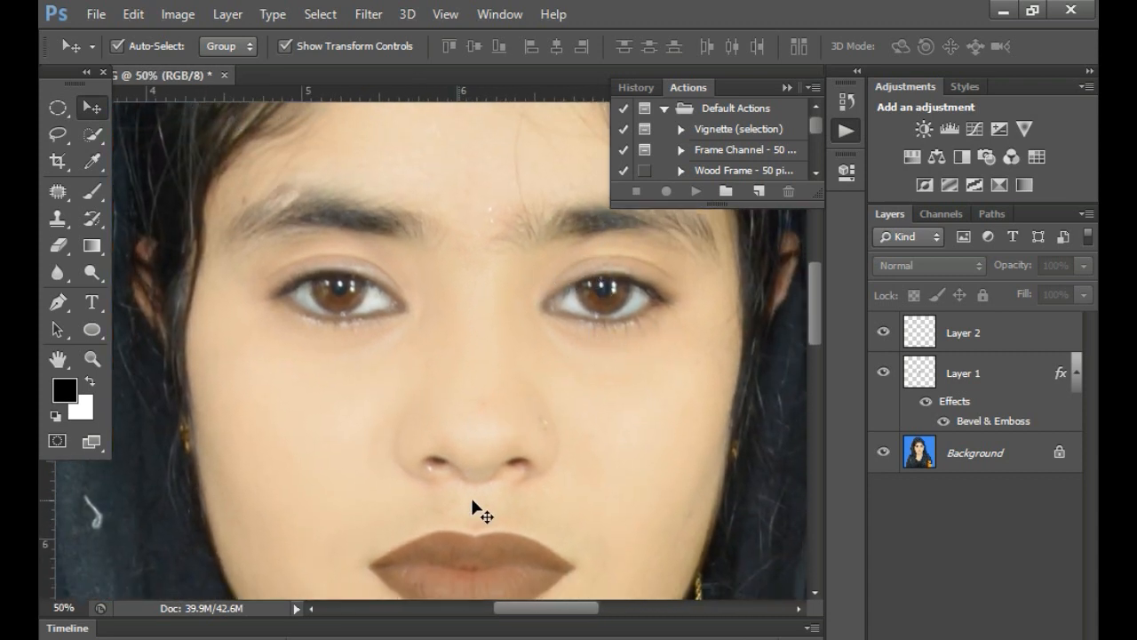
left_click(521, 457, "alt")
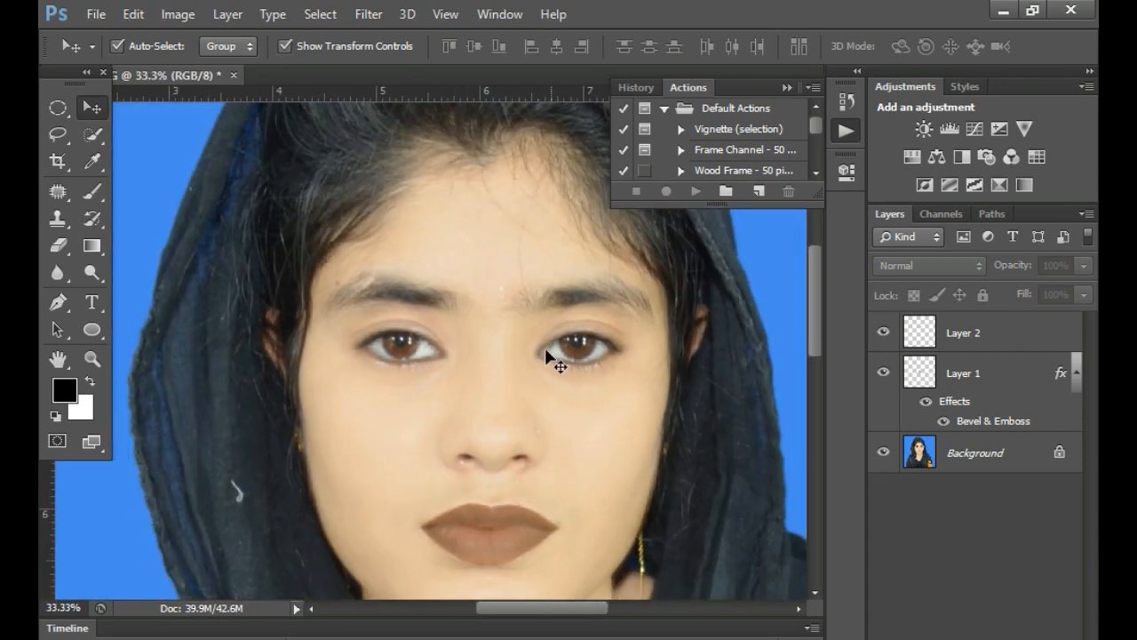
- Select the lipstick layer, Layer 1, and reduce its fill to 49%
left_click(509, 514)
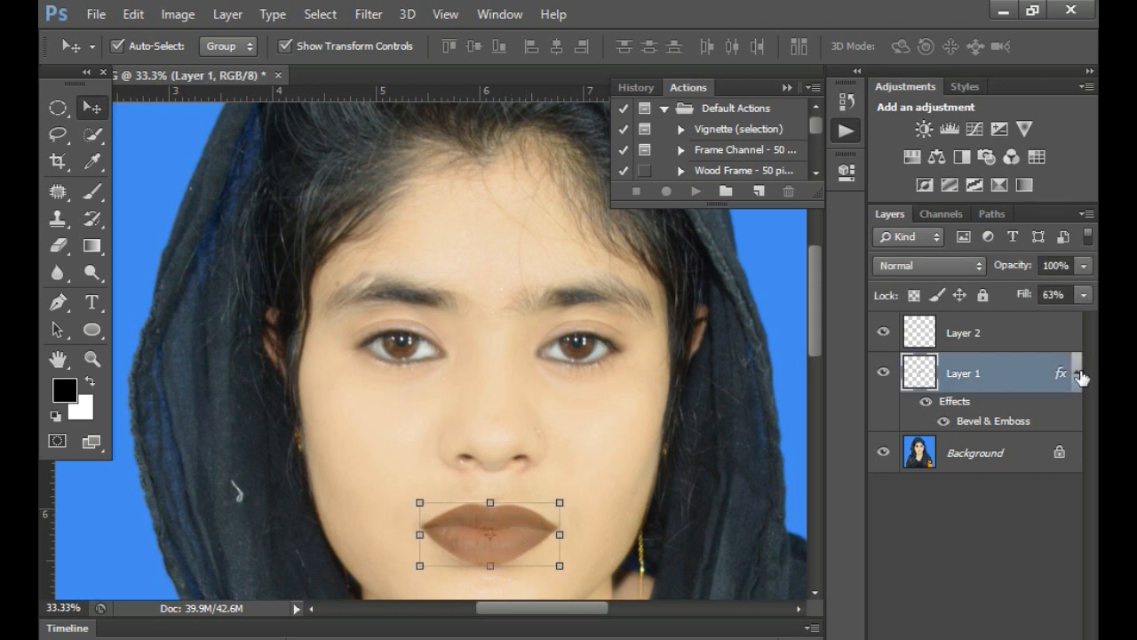
left_click(1083, 295)
left_click_drag(1050, 318, 1029, 321)
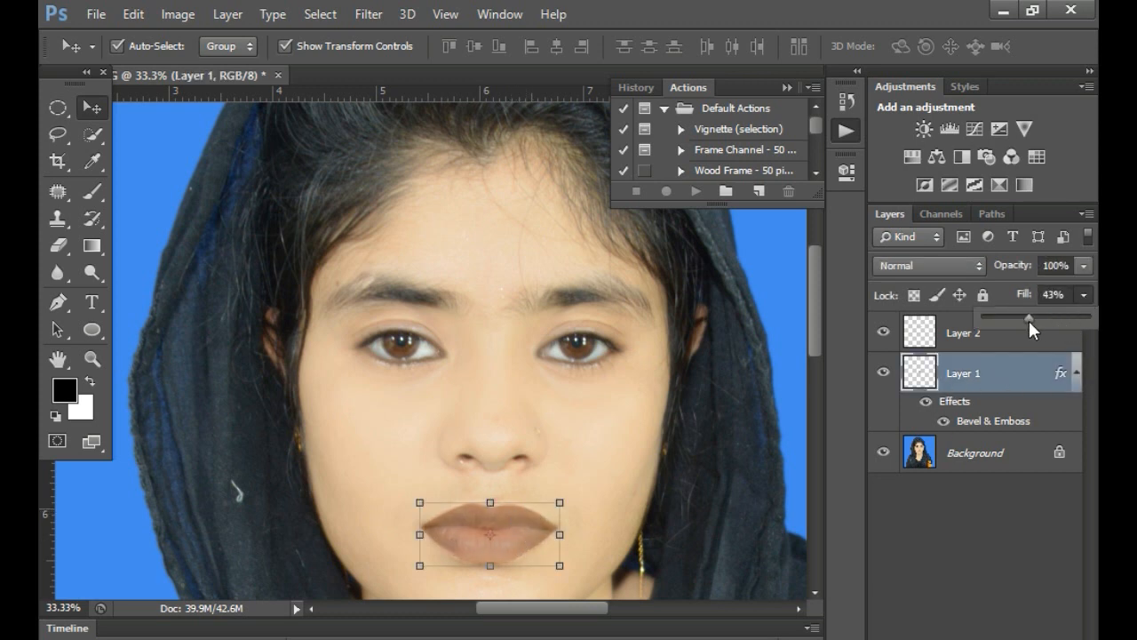
left_click(601, 447)
scroll(602, 447, "down", 1)
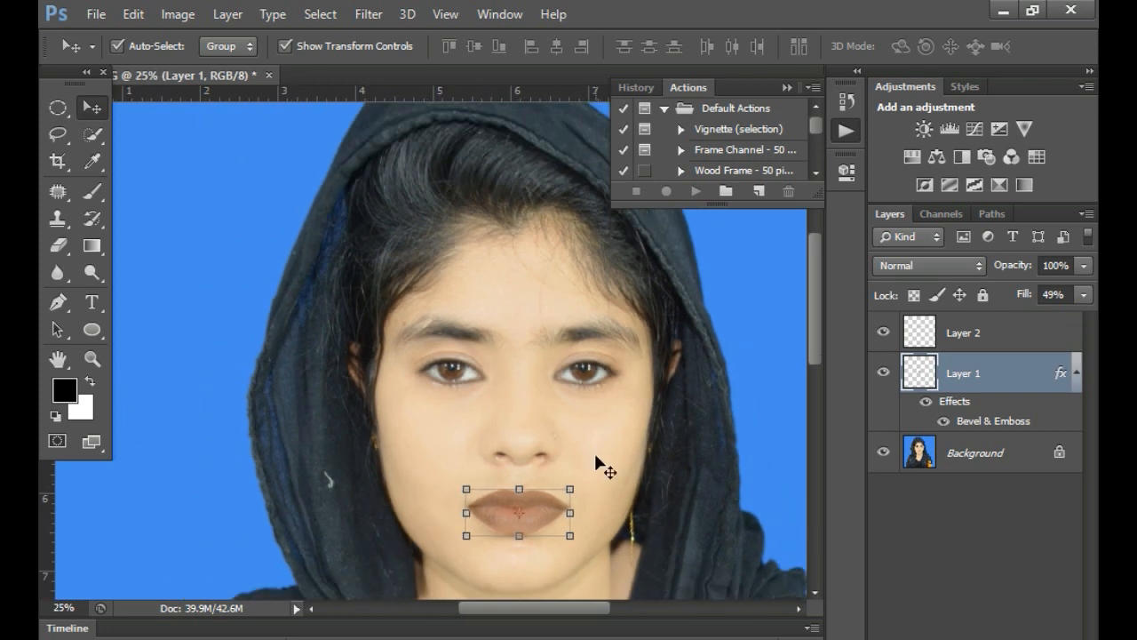
scroll(621, 451, "down", 1)
scroll(619, 454, "up", 1)
scroll(617, 464, "down", 1)
left_click_drag(626, 502, 538, 393)
left_click(171, 15)
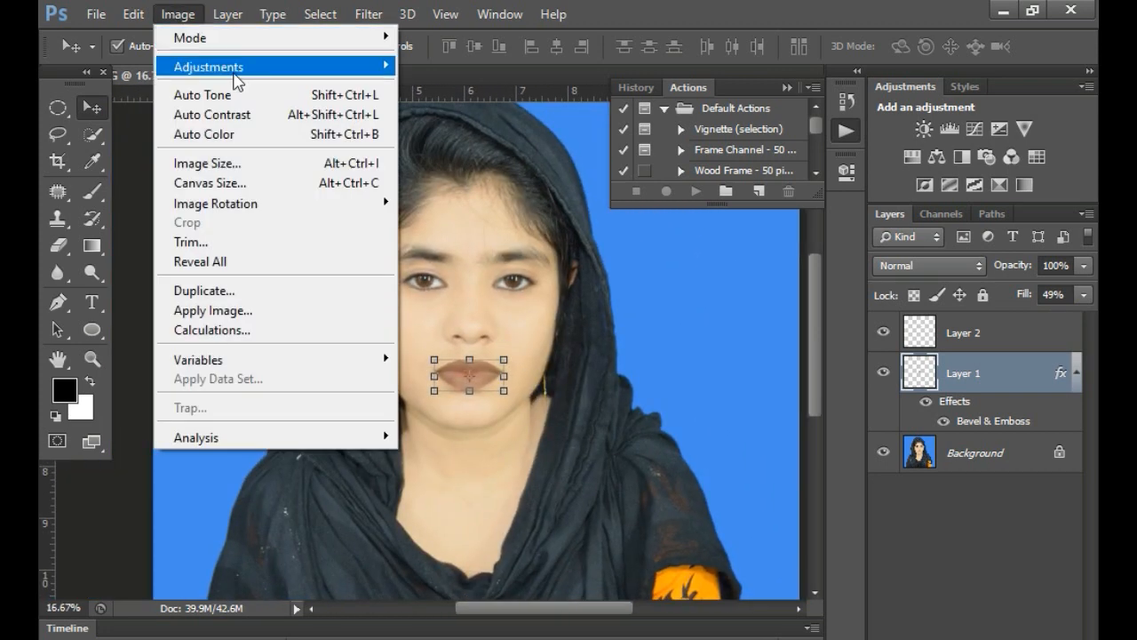
mouse_move(266, 66)
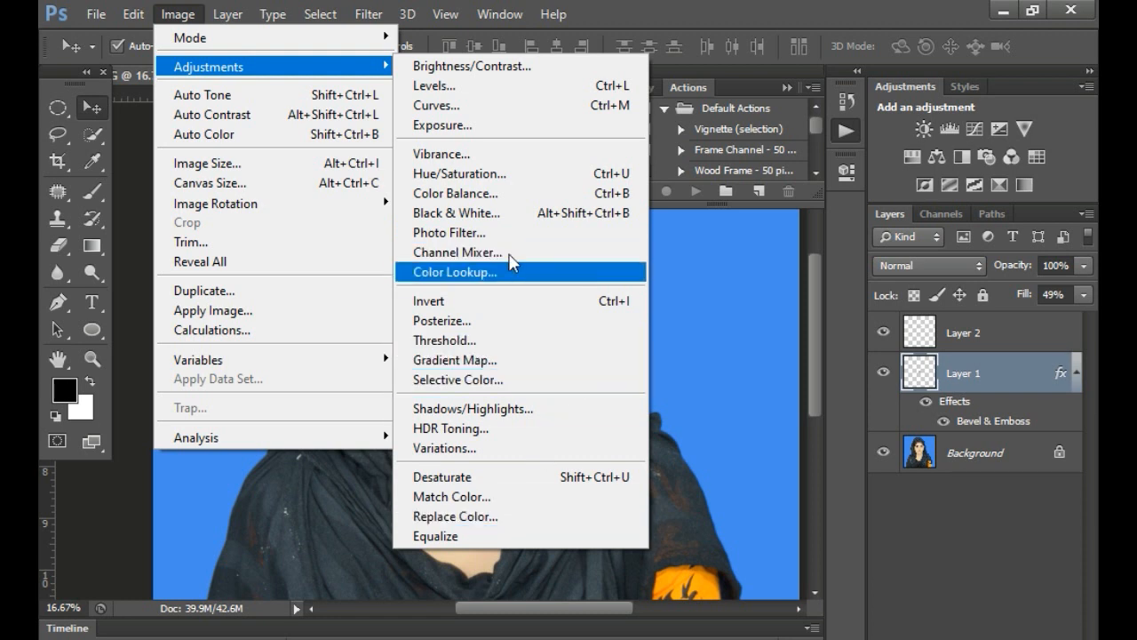
left_click(530, 383)
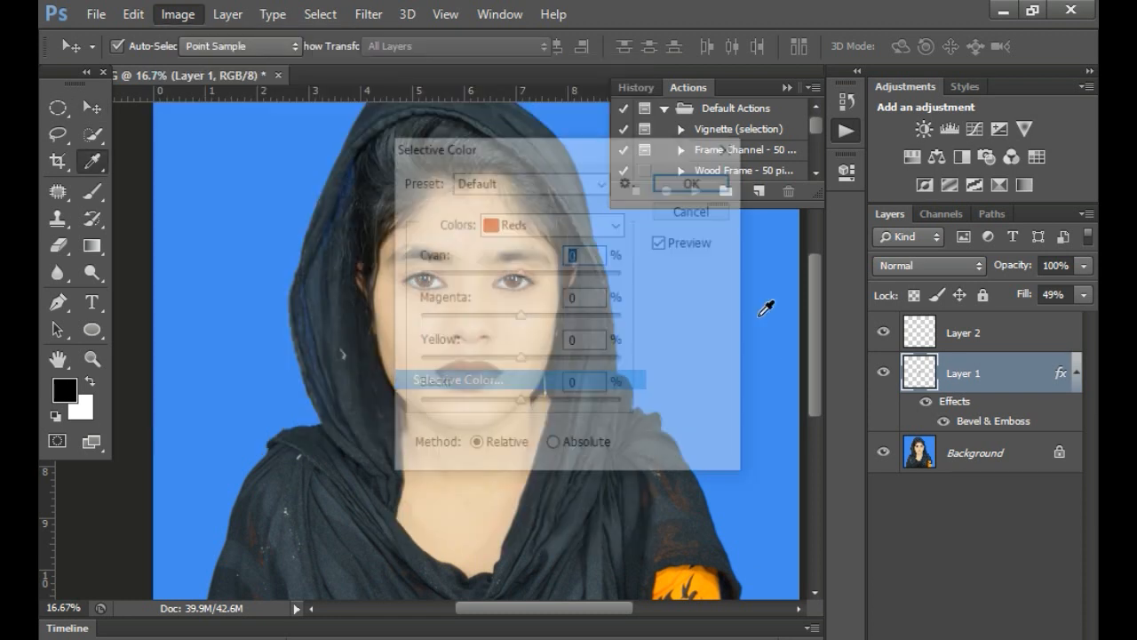
left_click_drag(583, 158, 830, 223)
left_click(846, 247)
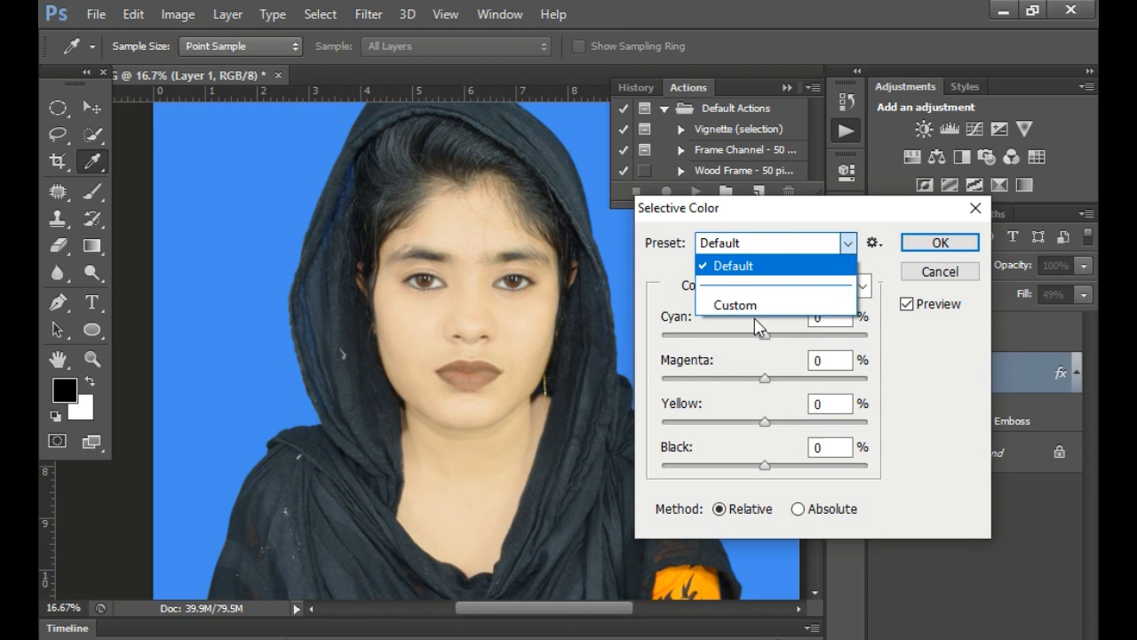
left_click(847, 243)
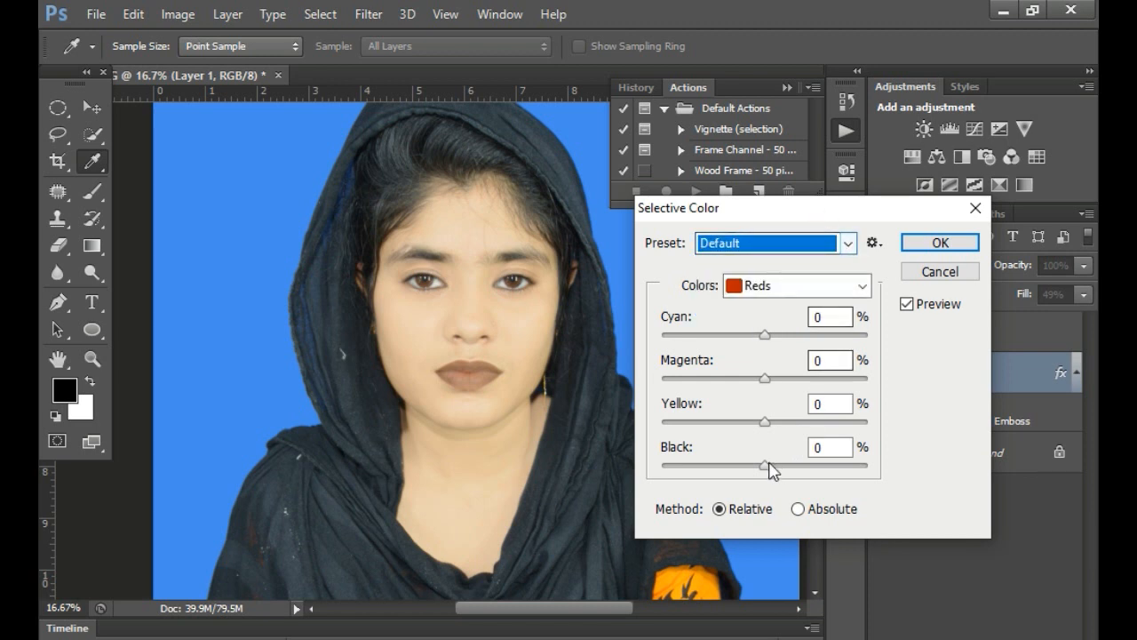
left_click(860, 286)
left_click(777, 466)
left_click_drag(770, 466, 789, 469)
mouse_move(788, 469)
left_mouse_down()
mouse_move(826, 466)
mouse_move(785, 467)
left_mouse_up()
left_click_drag(835, 222, 781, 224)
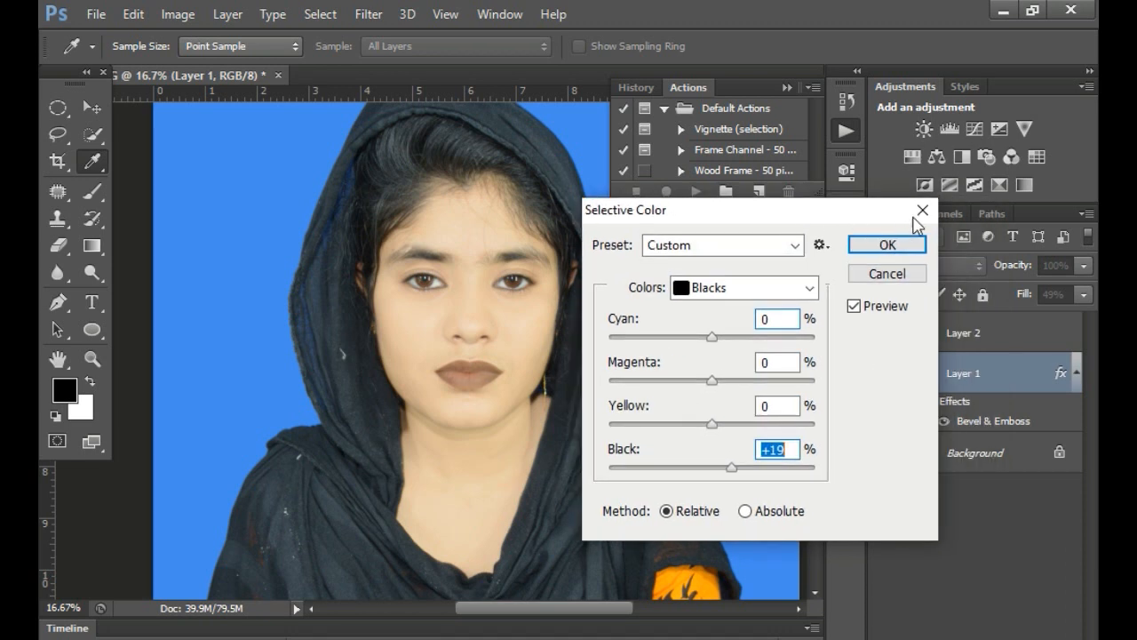
left_click(922, 208)
key("v")
- Apply a Selective Color adjustment to the Background layer with Black set to +24% for the Blacks range
left_click(1010, 456)
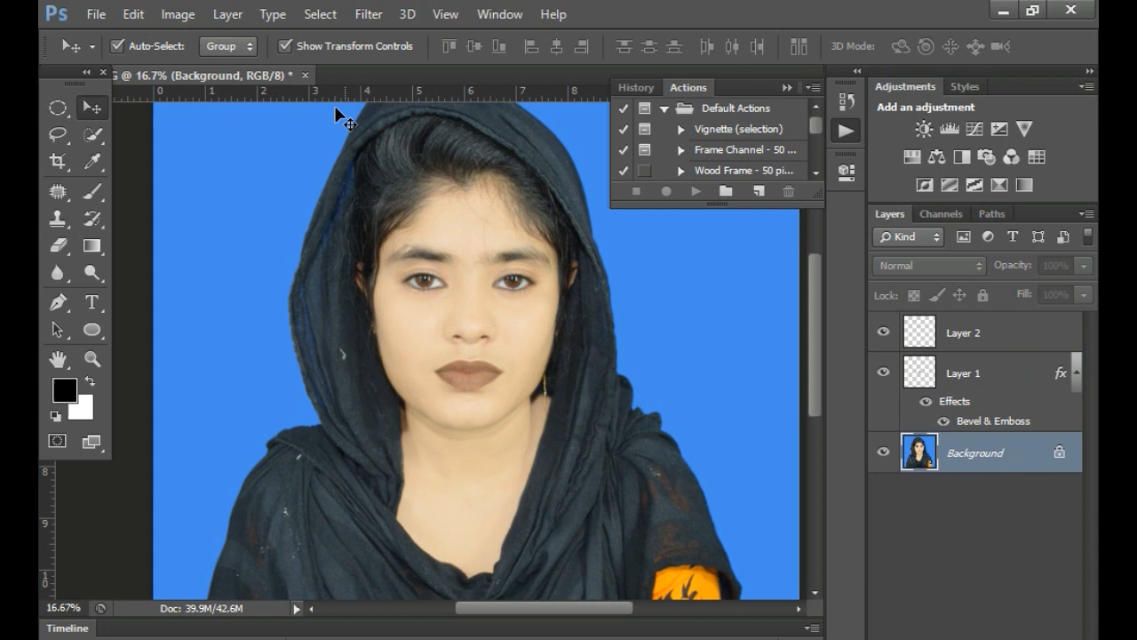
left_click(177, 14)
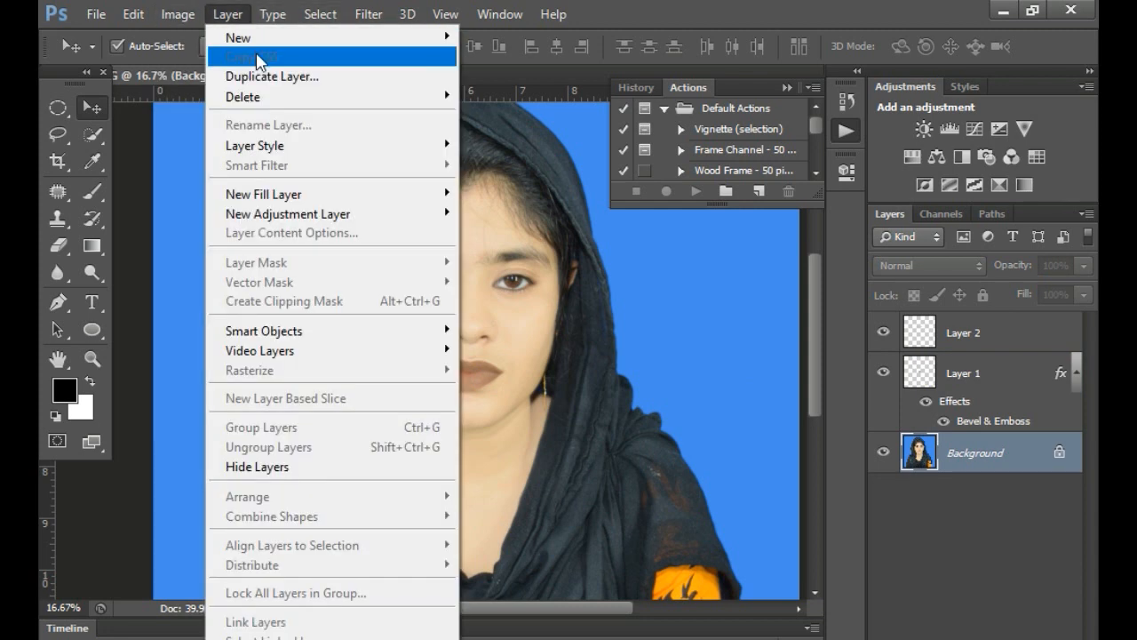
mouse_move(264, 79)
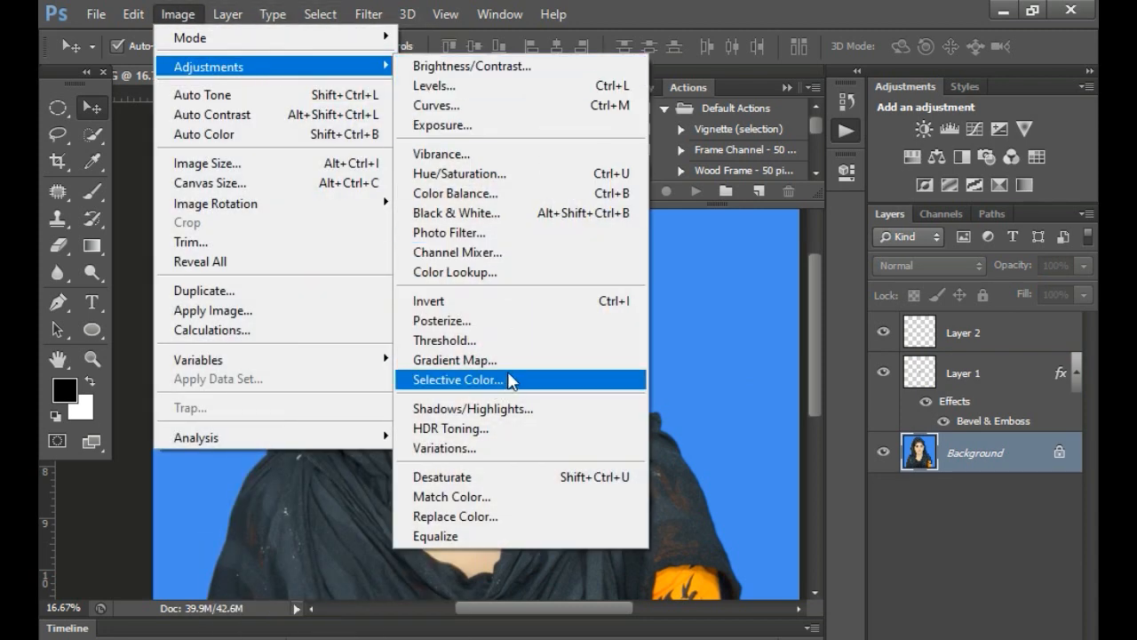
left_click(507, 379)
left_click(773, 287)
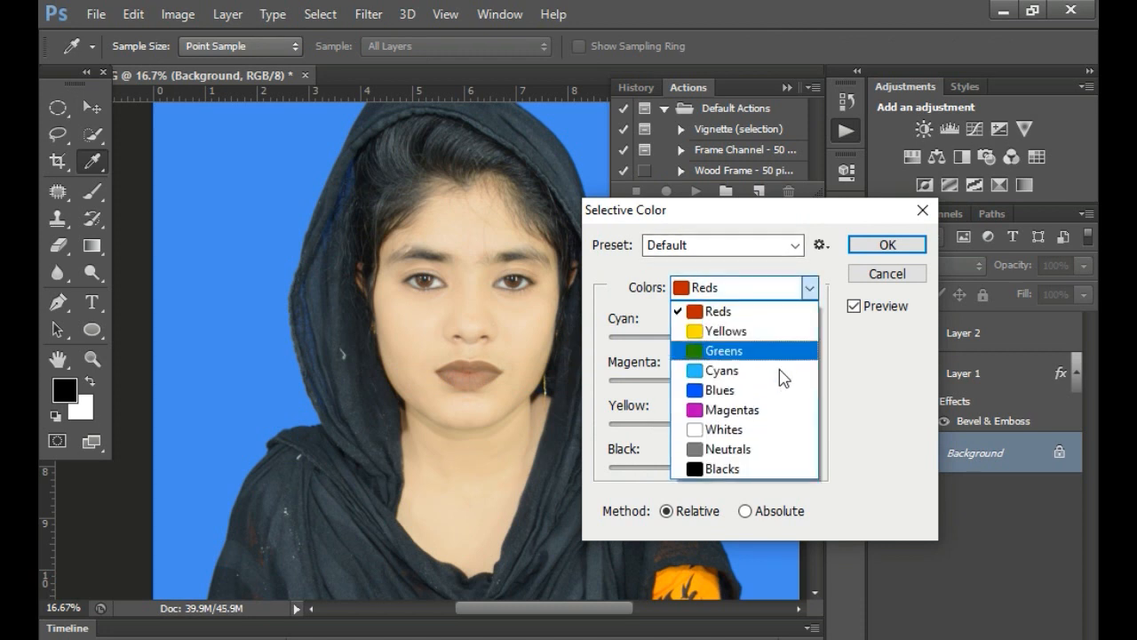
left_click(749, 472)
left_click(737, 469)
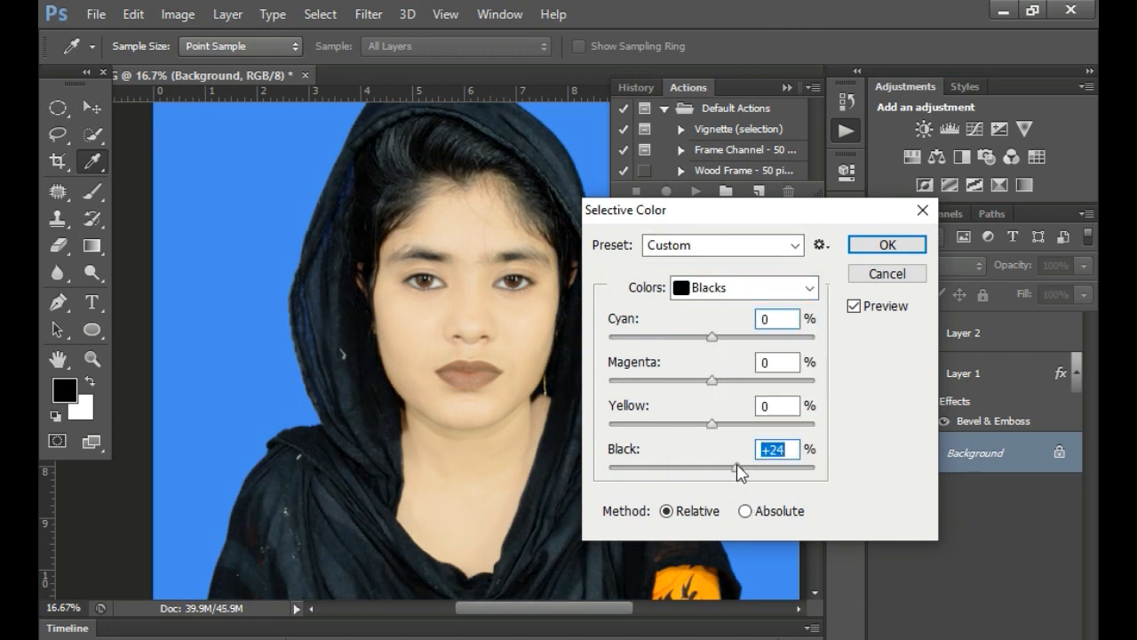
left_click(870, 244)
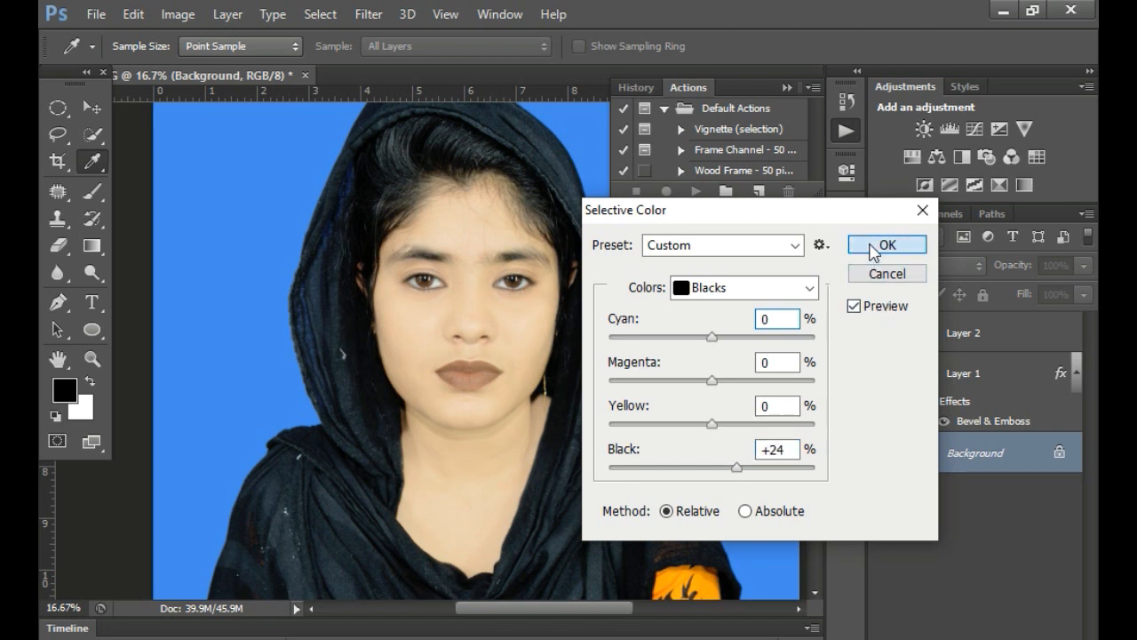
- Examine the darkened portrait as a whole, and the eyes and lips from close up
left_click(565, 362, "alt")
left_click(565, 362, "alt")
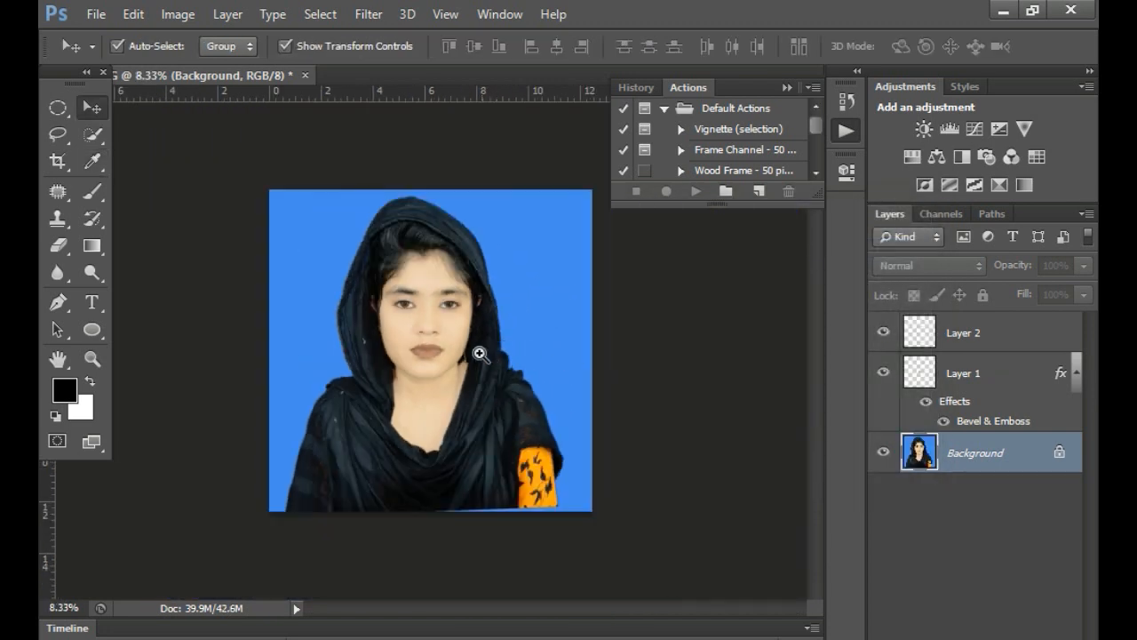
left_click(480, 354)
left_click(475, 365)
left_click(421, 358, "alt")
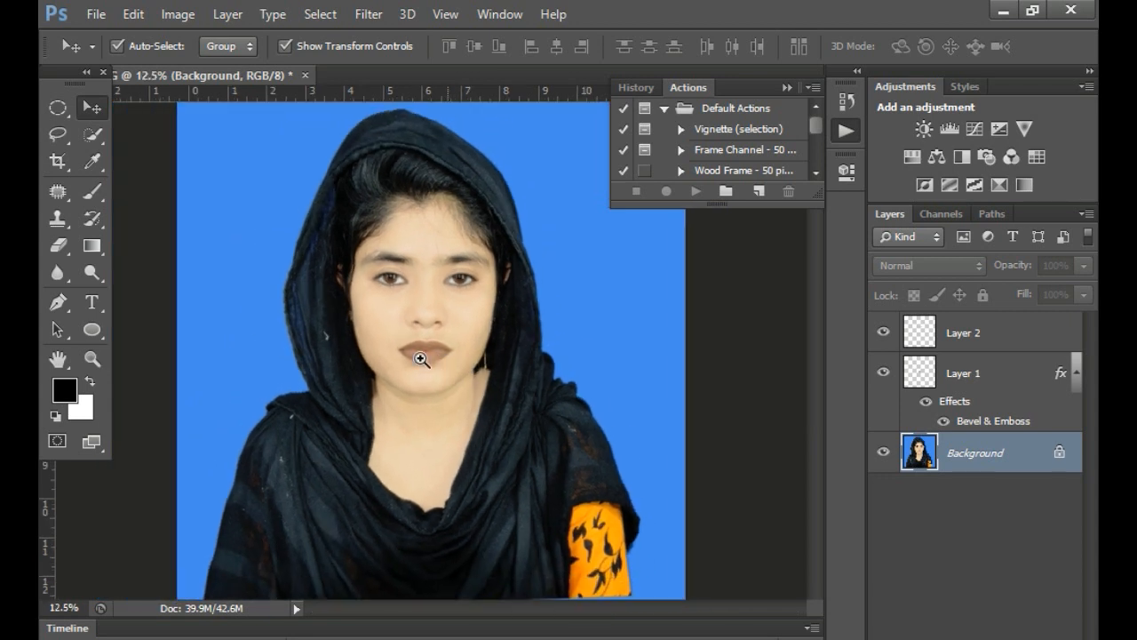
left_click(421, 358, "ctrl")
left_click(419, 358, "ctrl")
left_click(427, 359, "ctrl")
left_click(441, 361, "ctrl")
left_click_drag(462, 254, 489, 460)
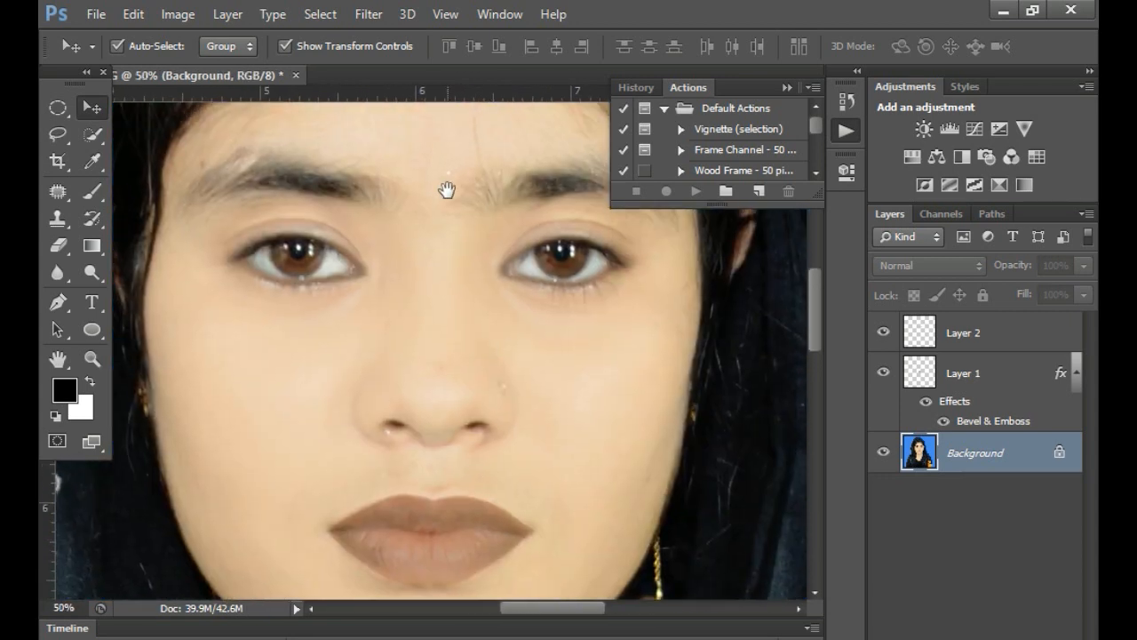
left_click(484, 251, "alt")
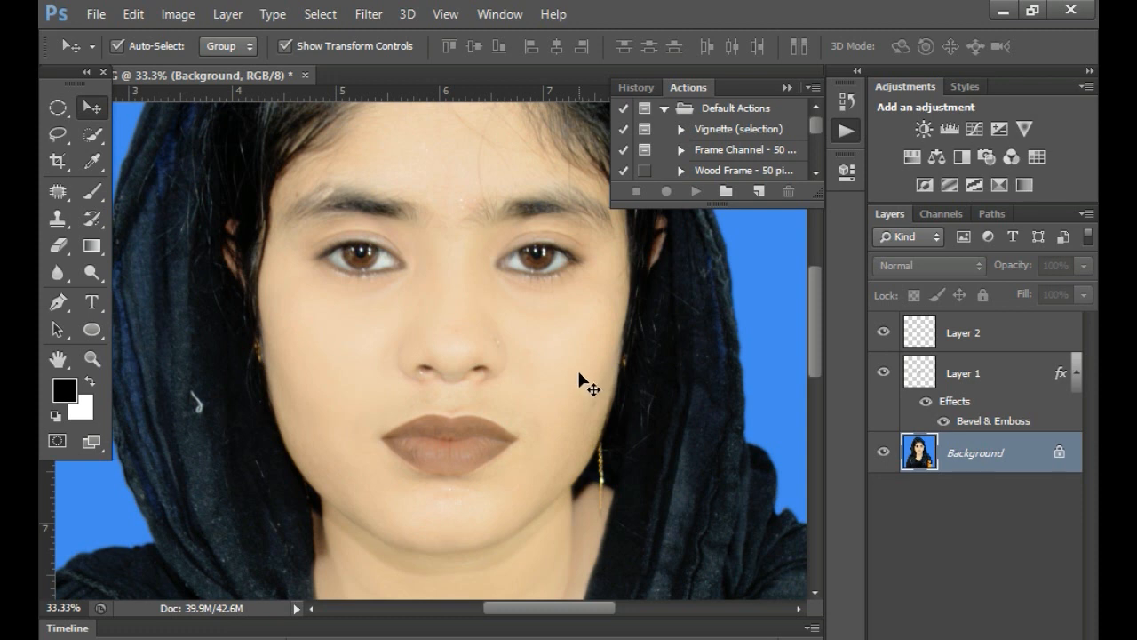
- Merge all visible layers into the Background layer
key("ctrl+shift+e")
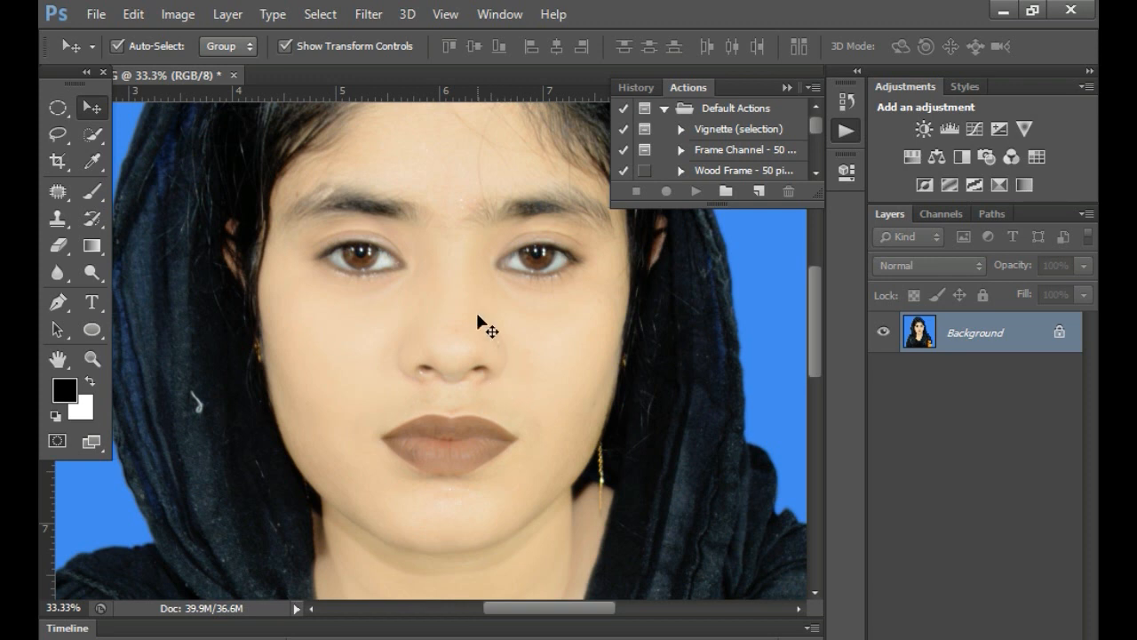
left_click_drag(510, 350, 539, 393)
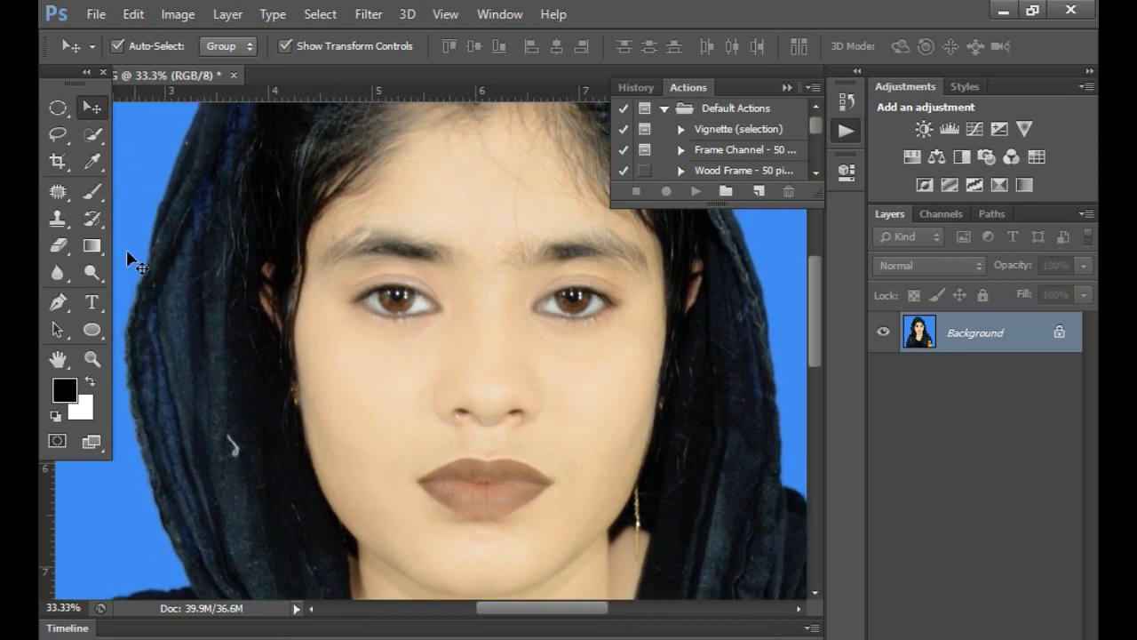
- Make black the background colour for the Eraser, and undo the 158 px test dots between the eyebrows
left_click(59, 246)
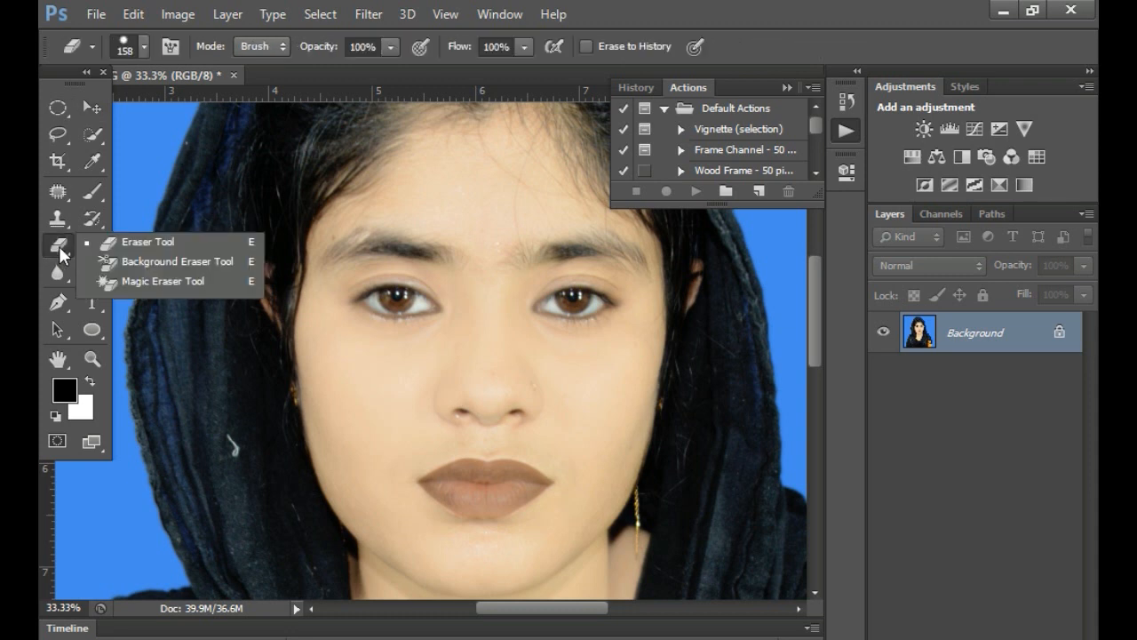
left_click(481, 226)
key("ctrl+z")
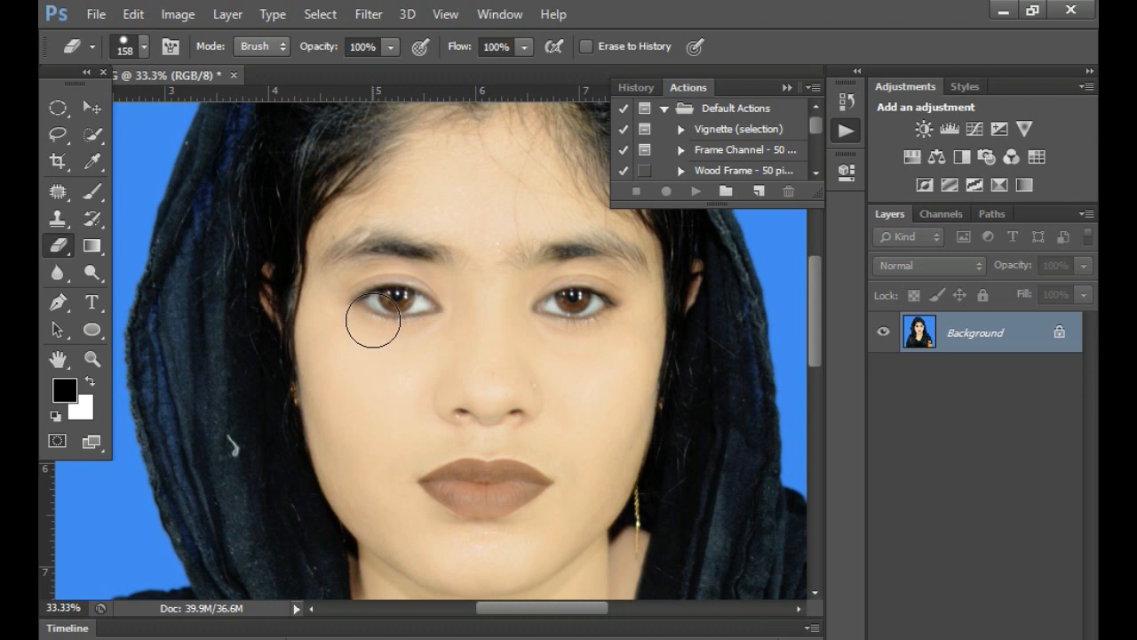
key("x")
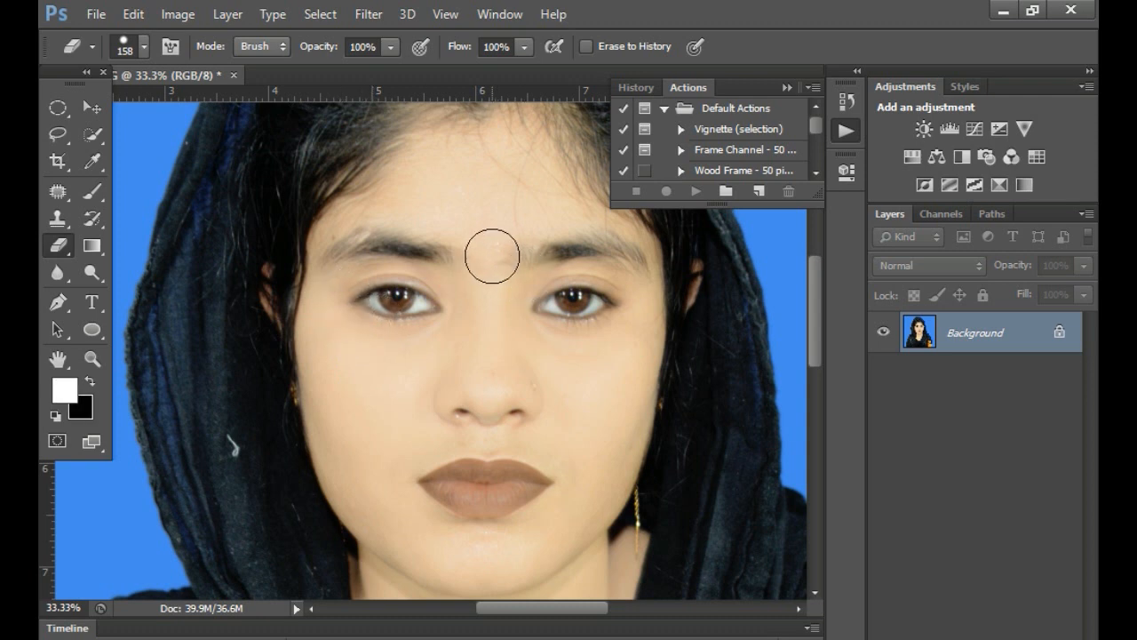
left_click(481, 251)
key("ctrl+z")
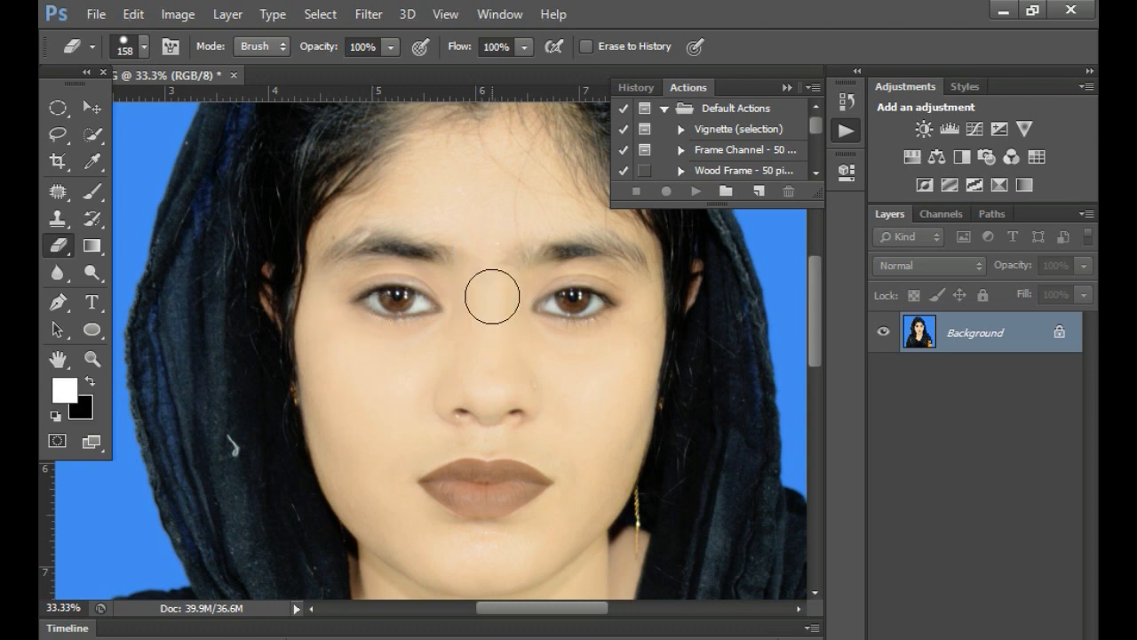
- Reduce the Eraser size to 35 px and try a hard-edged black dot between the eyebrows
key("bracketleft")
key("bracketleft")
key("bracketleft")
key("bracketleft")
key("bracketleft")
key("bracketleft")
key("bracketleft")
key("bracketleft")
key("bracketleft")
key("bracketleft")
key("bracketleft")
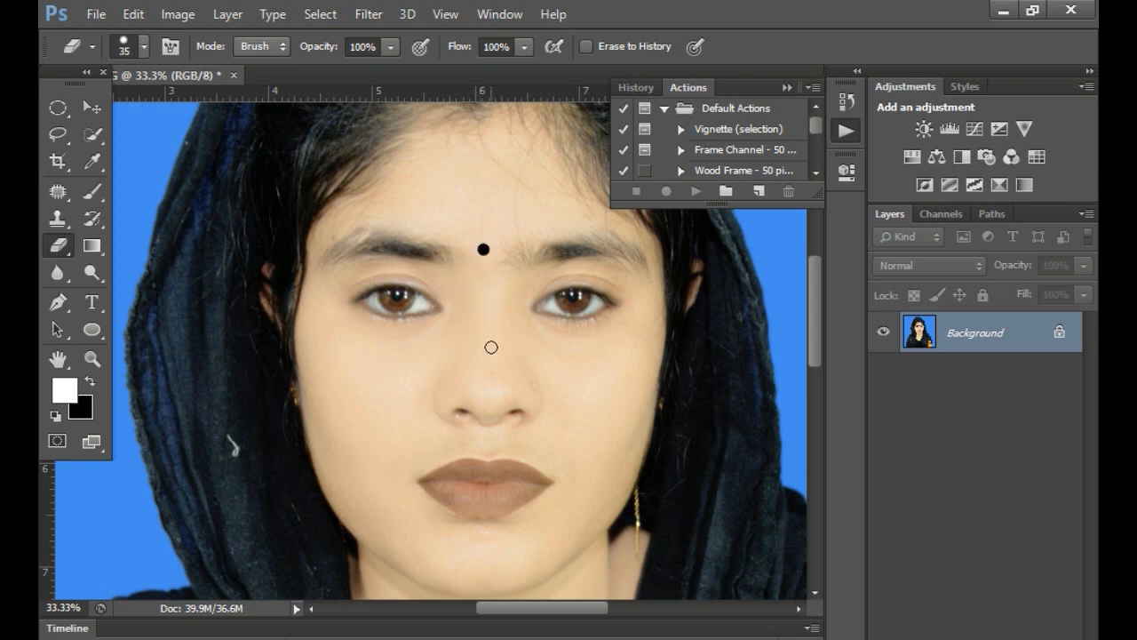
left_click(491, 301, "ctrl")
left_click_drag(519, 245, 526, 291)
key("ctrl+z")
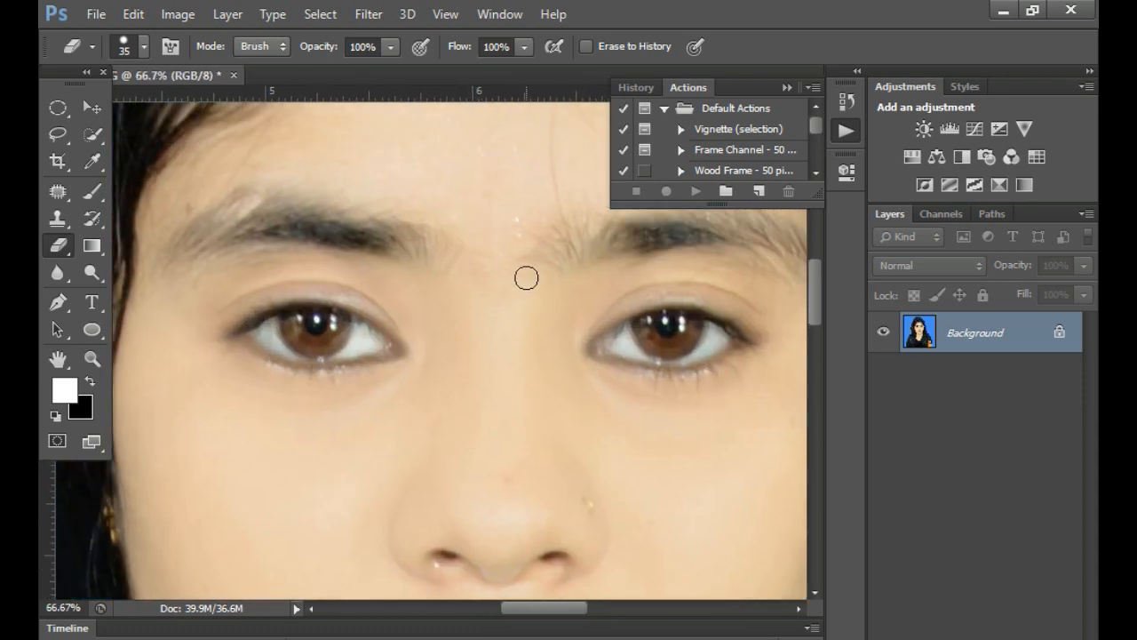
- Choose a soft round 35 px eraser tip with 0% hardness and place a black bindi dot between the eyebrows
right_click(526, 276)
left_click(698, 487)
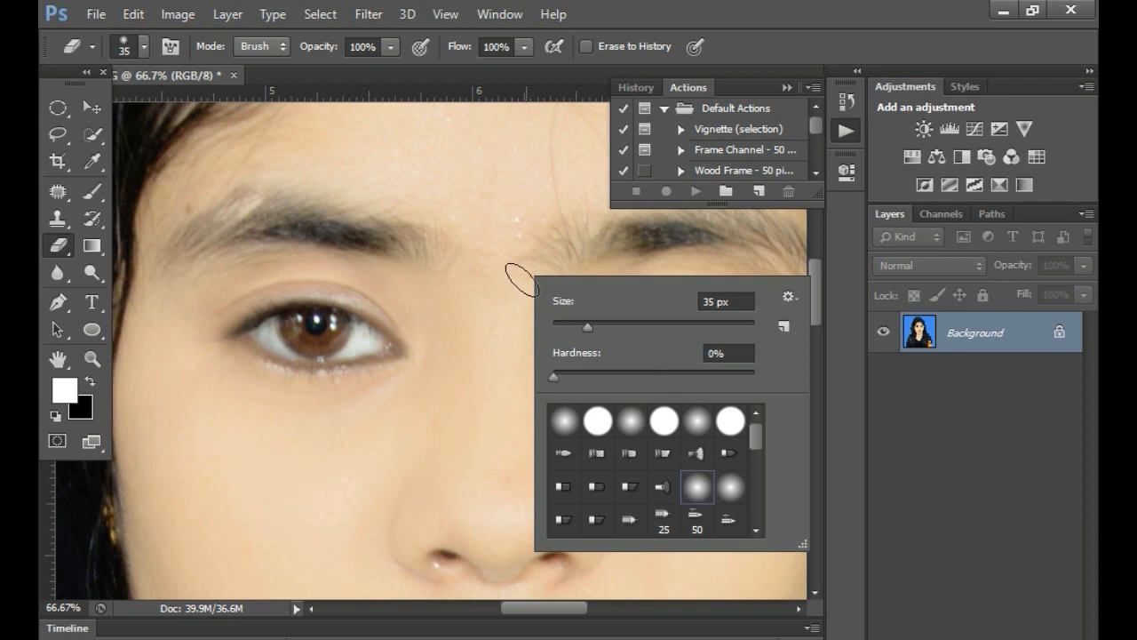
left_click(695, 428)
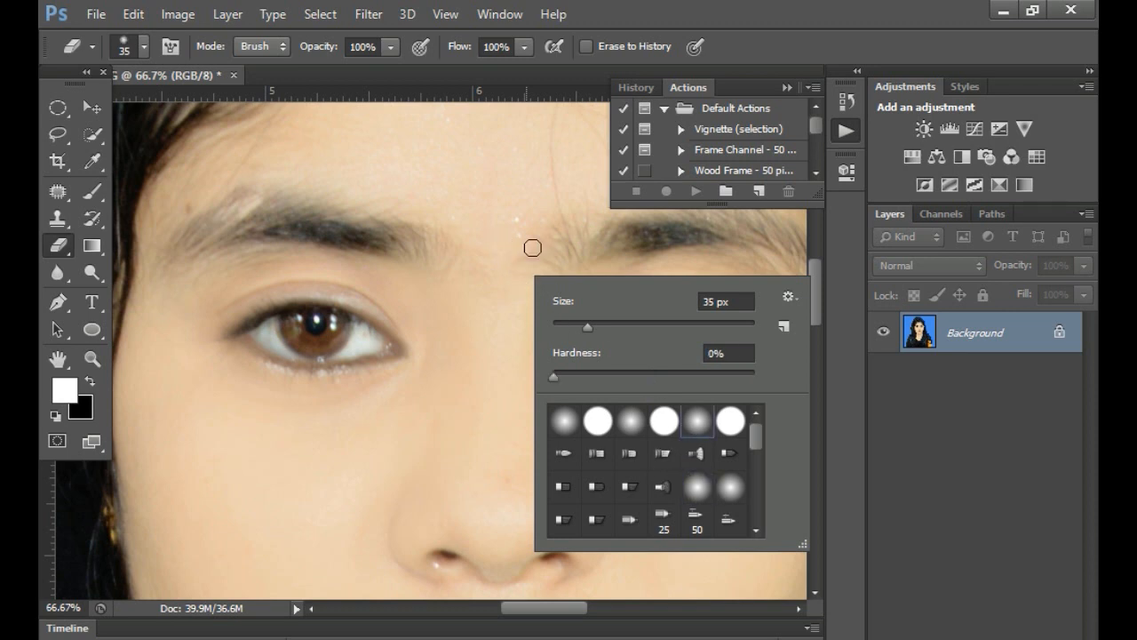
left_click(494, 232)
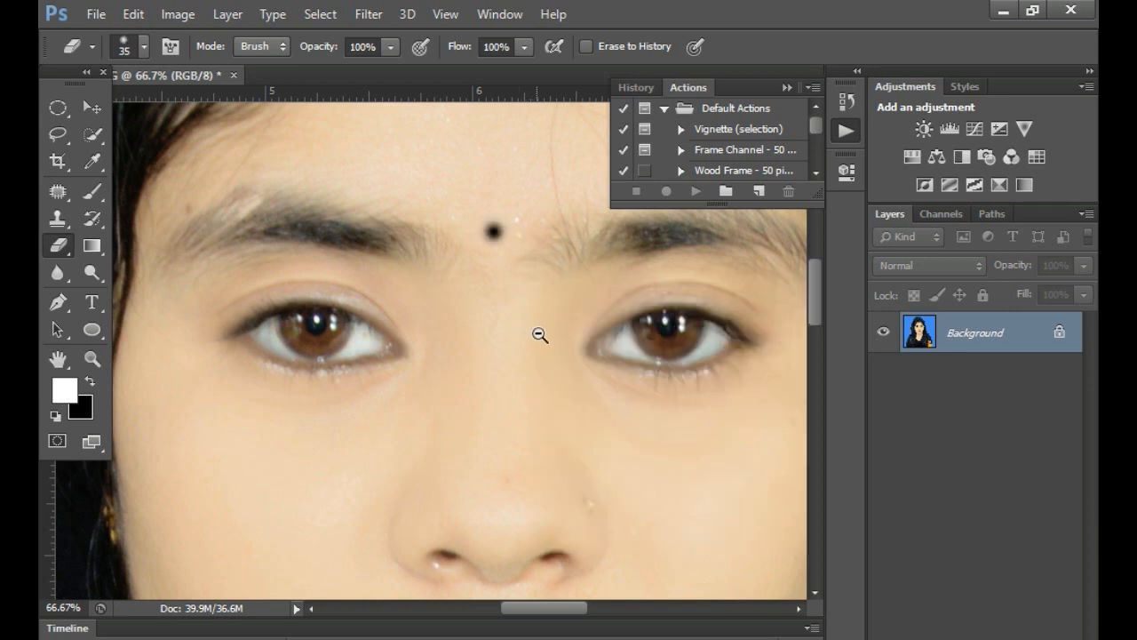
scroll(540, 335, "down", 1)
key("ctrl+z")
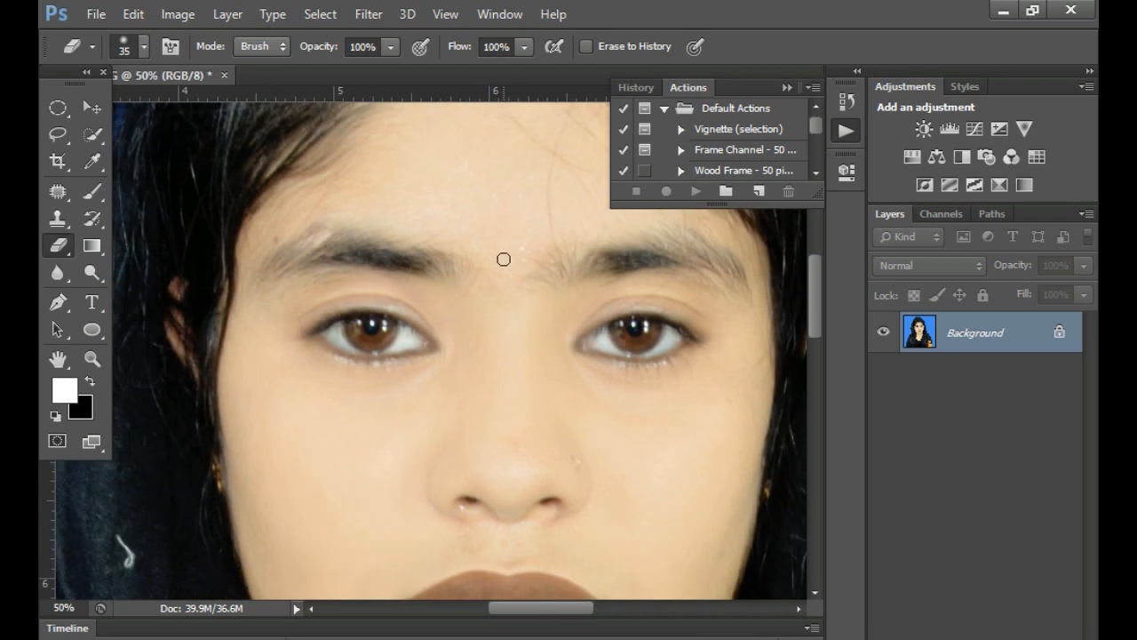
scroll(582, 400, "down", 3)
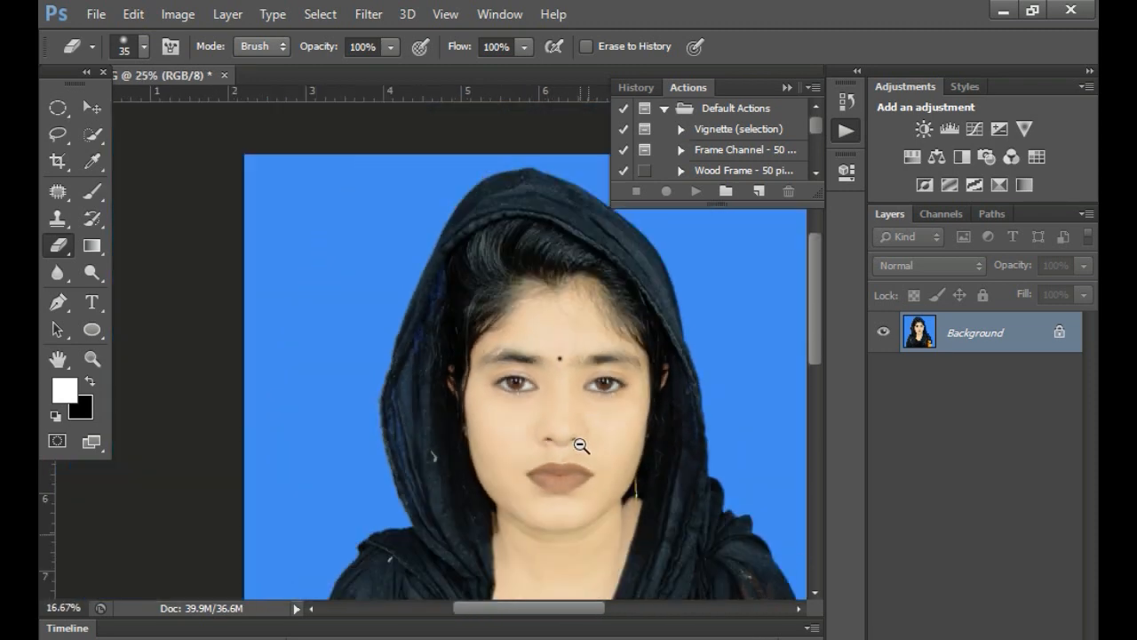
- Try a tiny black beauty mark beside the corner of the mouth with a 6 px Eraser
scroll(595, 494, "up", 1)
scroll(591, 494, "up", 3)
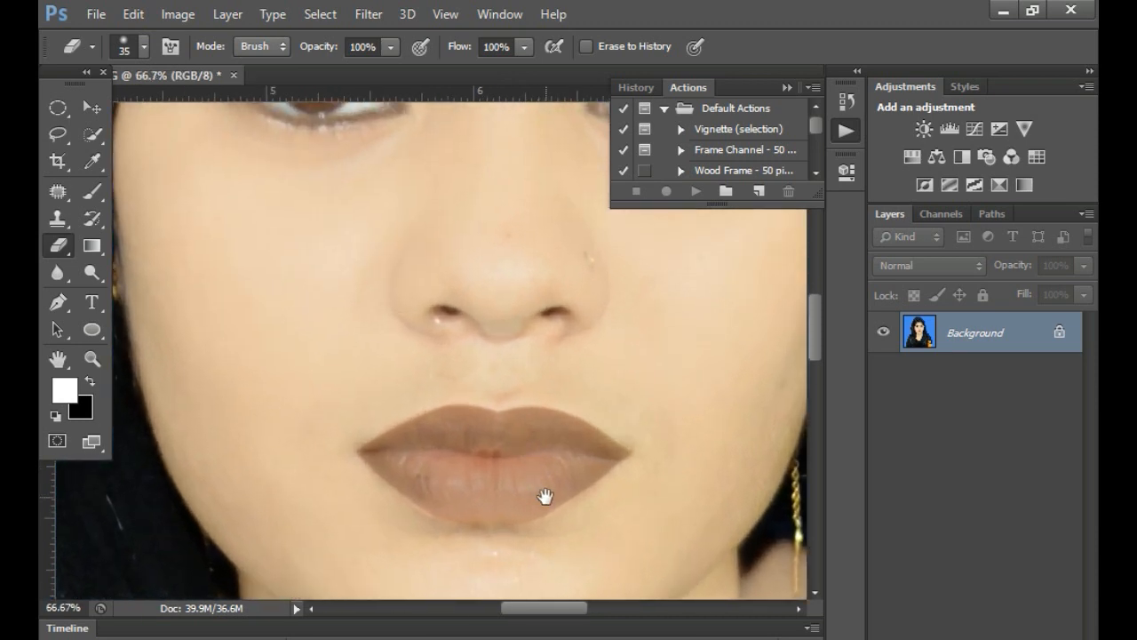
left_click_drag(545, 500, 513, 401)
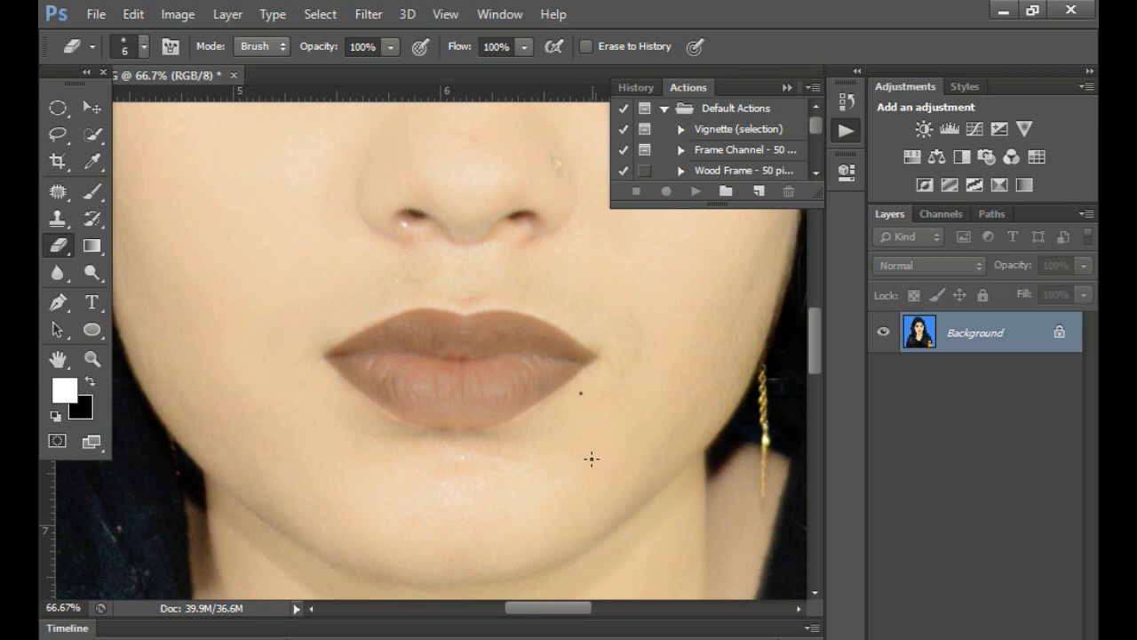
- Examine the face with the forehead dot from close up, and the portrait as a whole
scroll(592, 459, "down", 2)
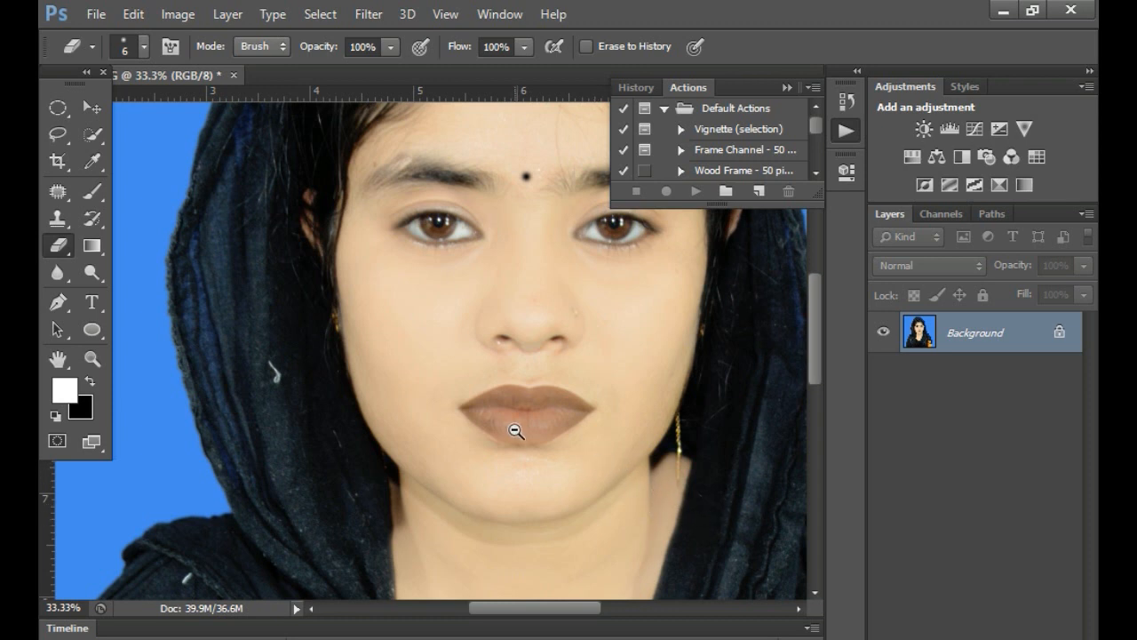
scroll(578, 378, "down", 1)
scroll(574, 377, "up", 5)
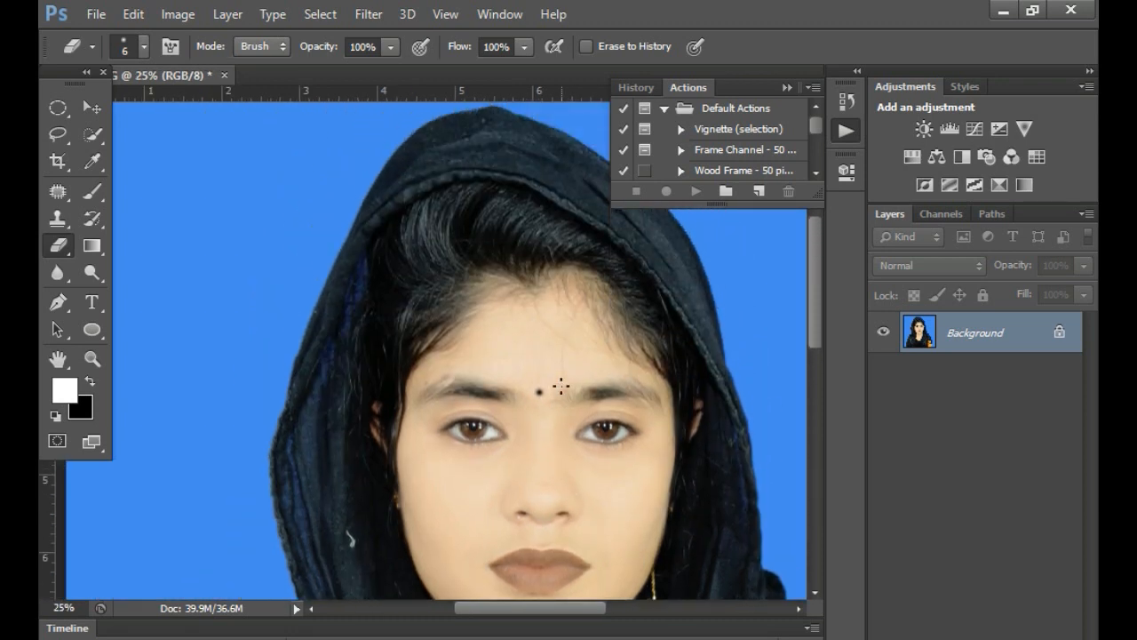
scroll(580, 379, "down", 3)
scroll(604, 403, "down", 2)
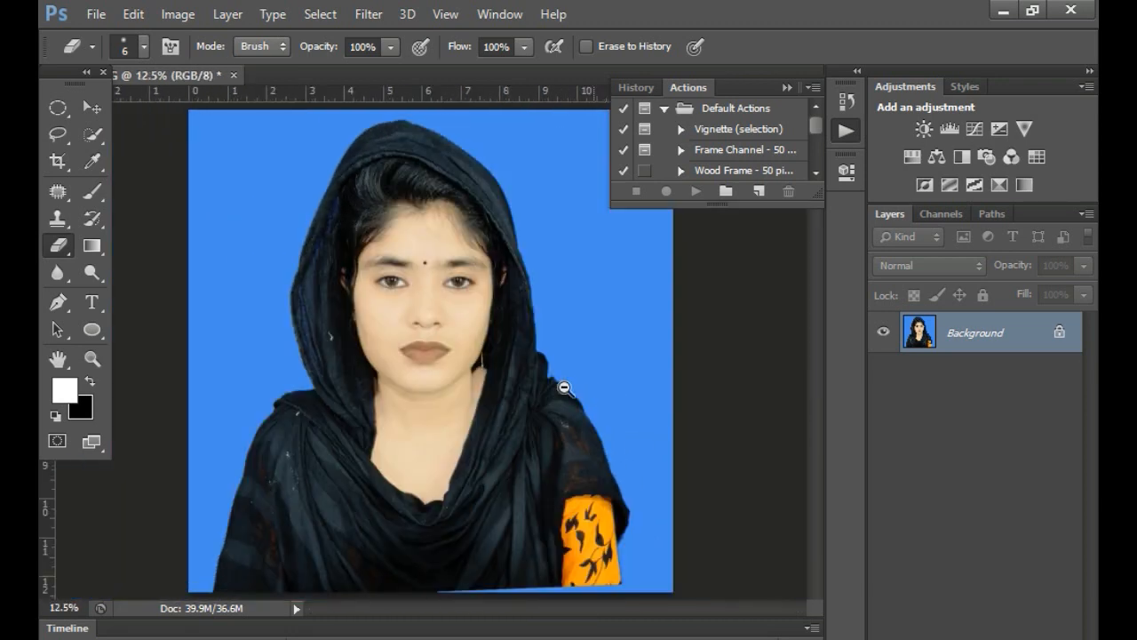
- Switch to the Crop tool and inspect the finished face makeup from closer up
left_click(59, 163)
left_click(91, 47)
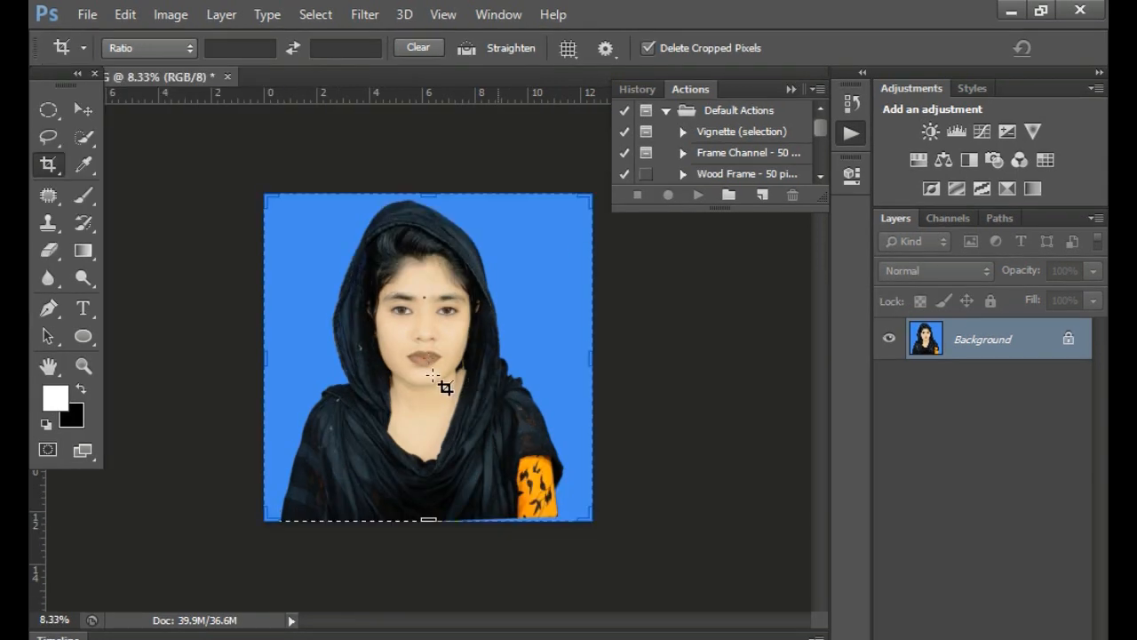
scroll(419, 357, "up", 1)
scroll(418, 358, "up", 2)
left_click_drag(447, 368, 495, 363)
left_click(470, 409, "alt")
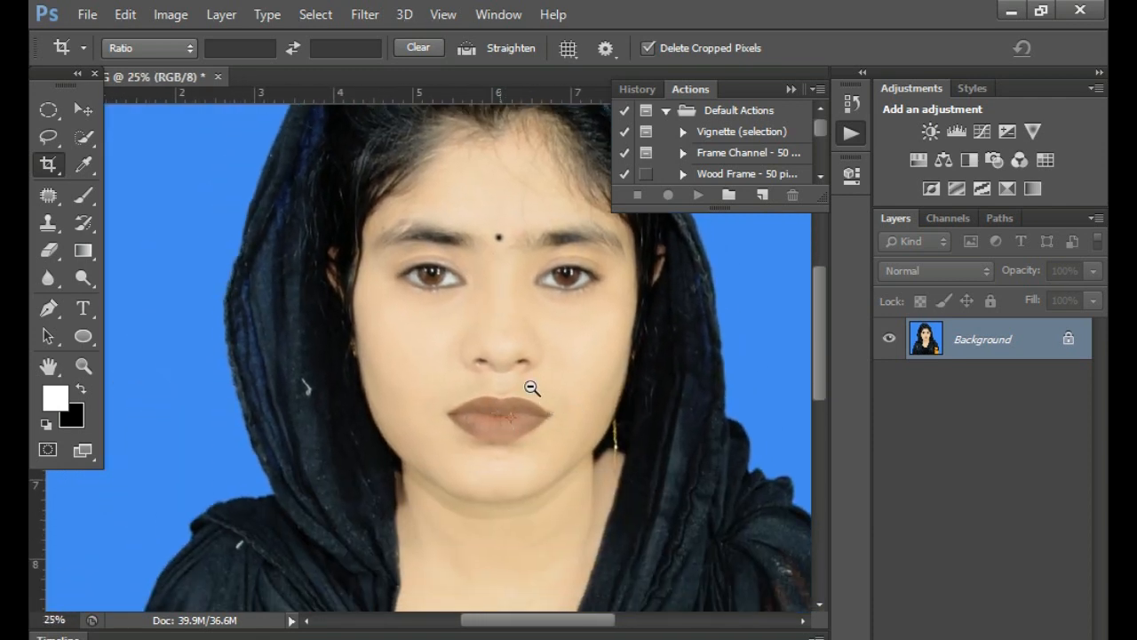
left_click(532, 389, "alt")
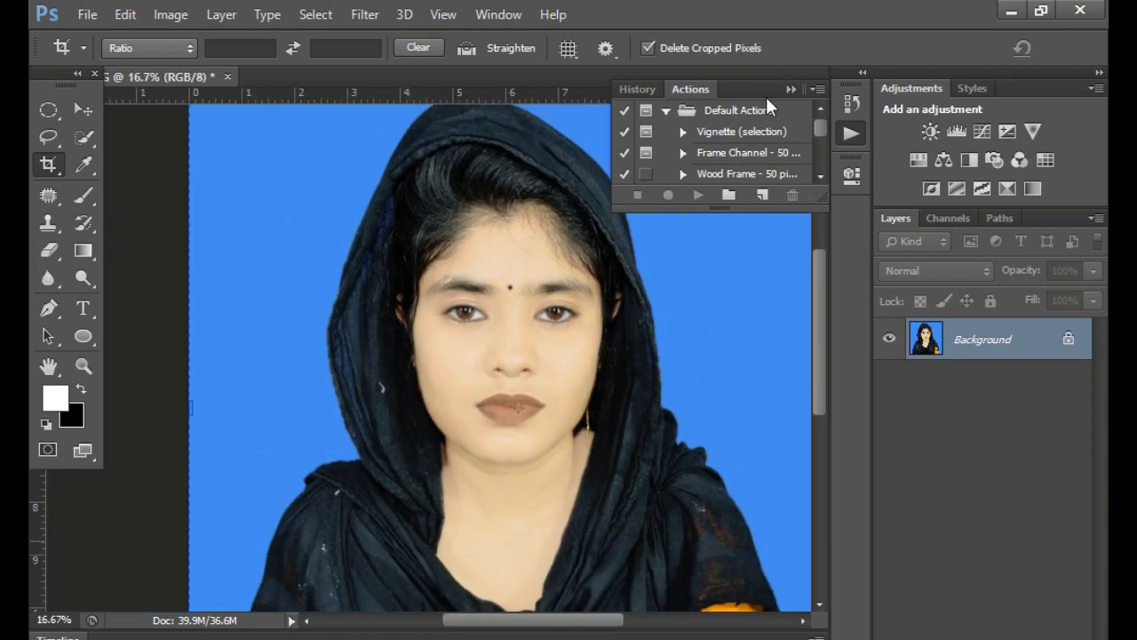